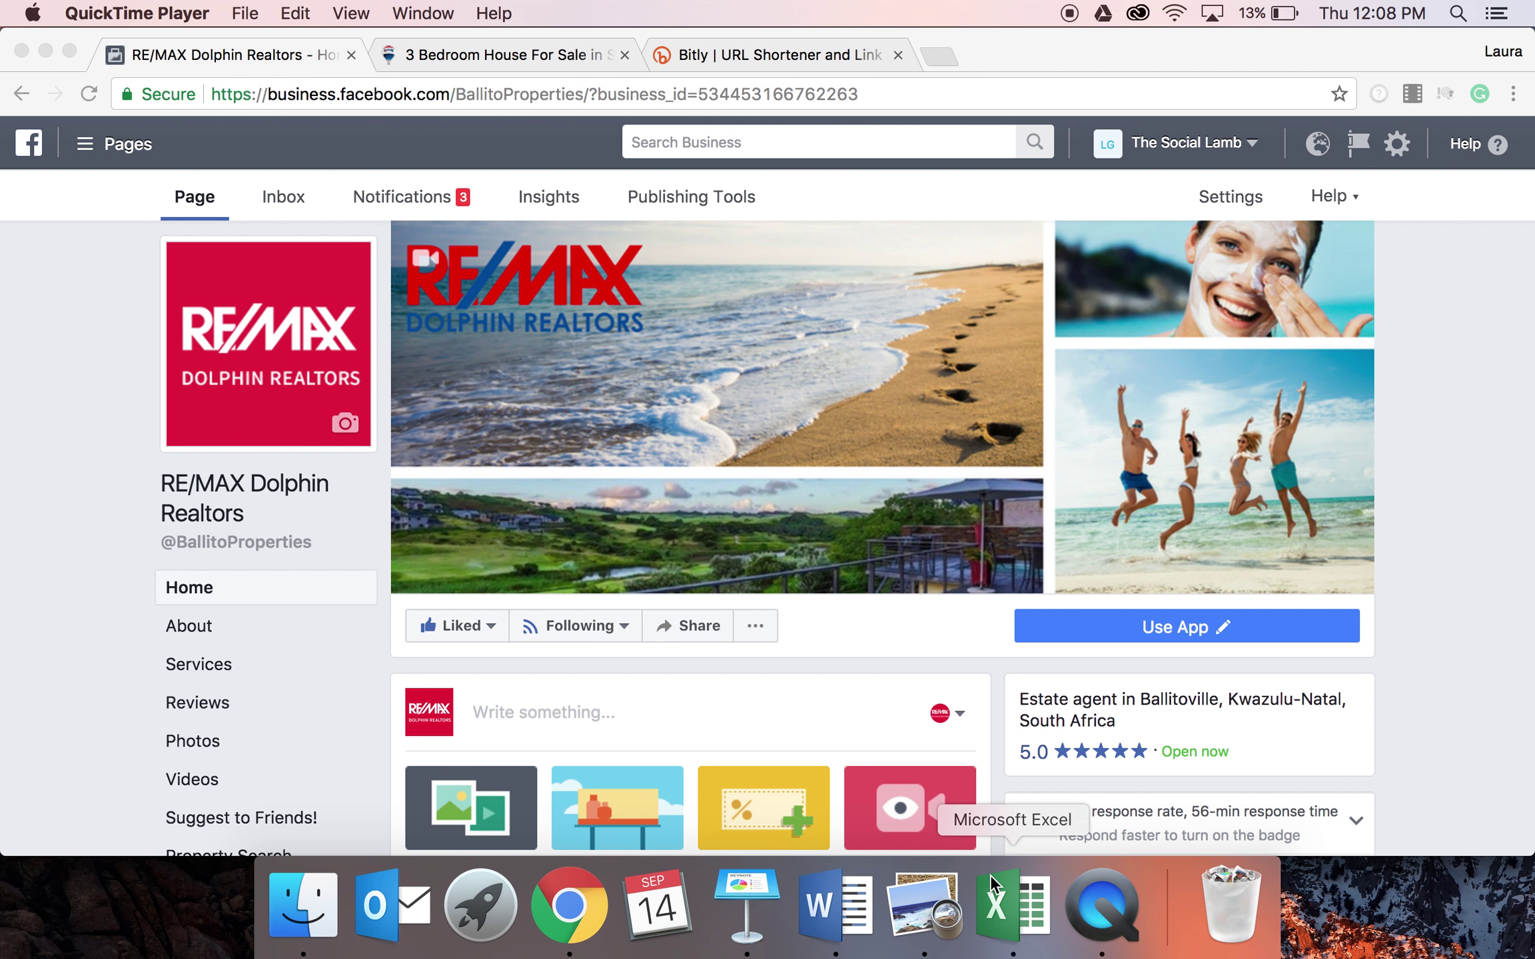
# Step: Bring up the FB posts schedule in Excel and look over the daily caption cells E4–E8
pyautogui.click(1001, 908)
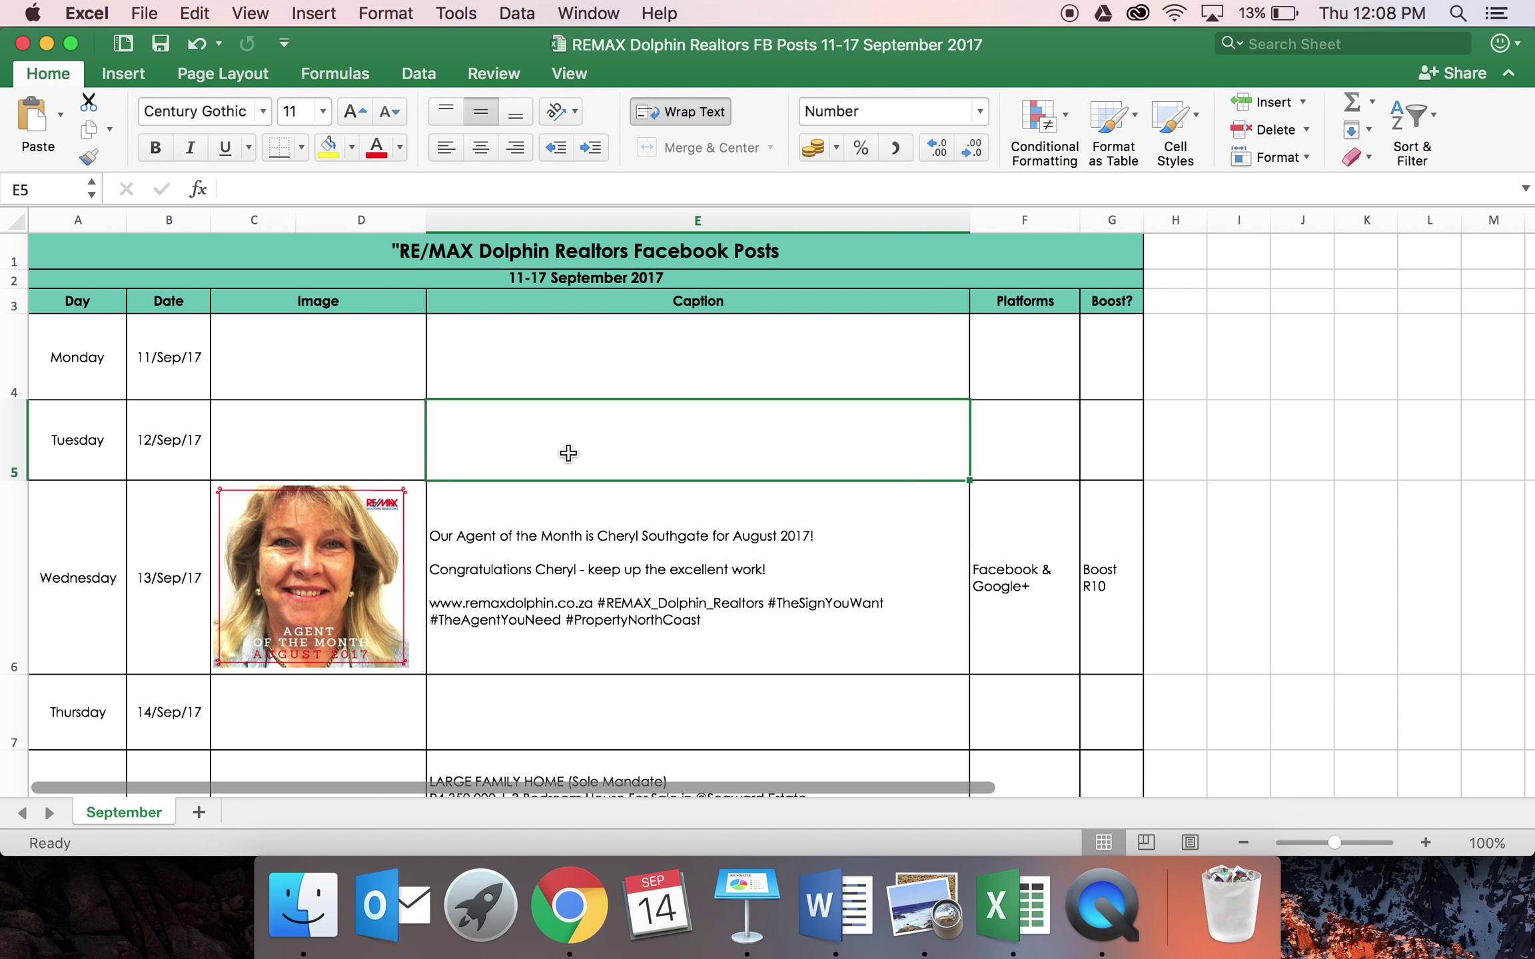
pyautogui.click(540, 369)
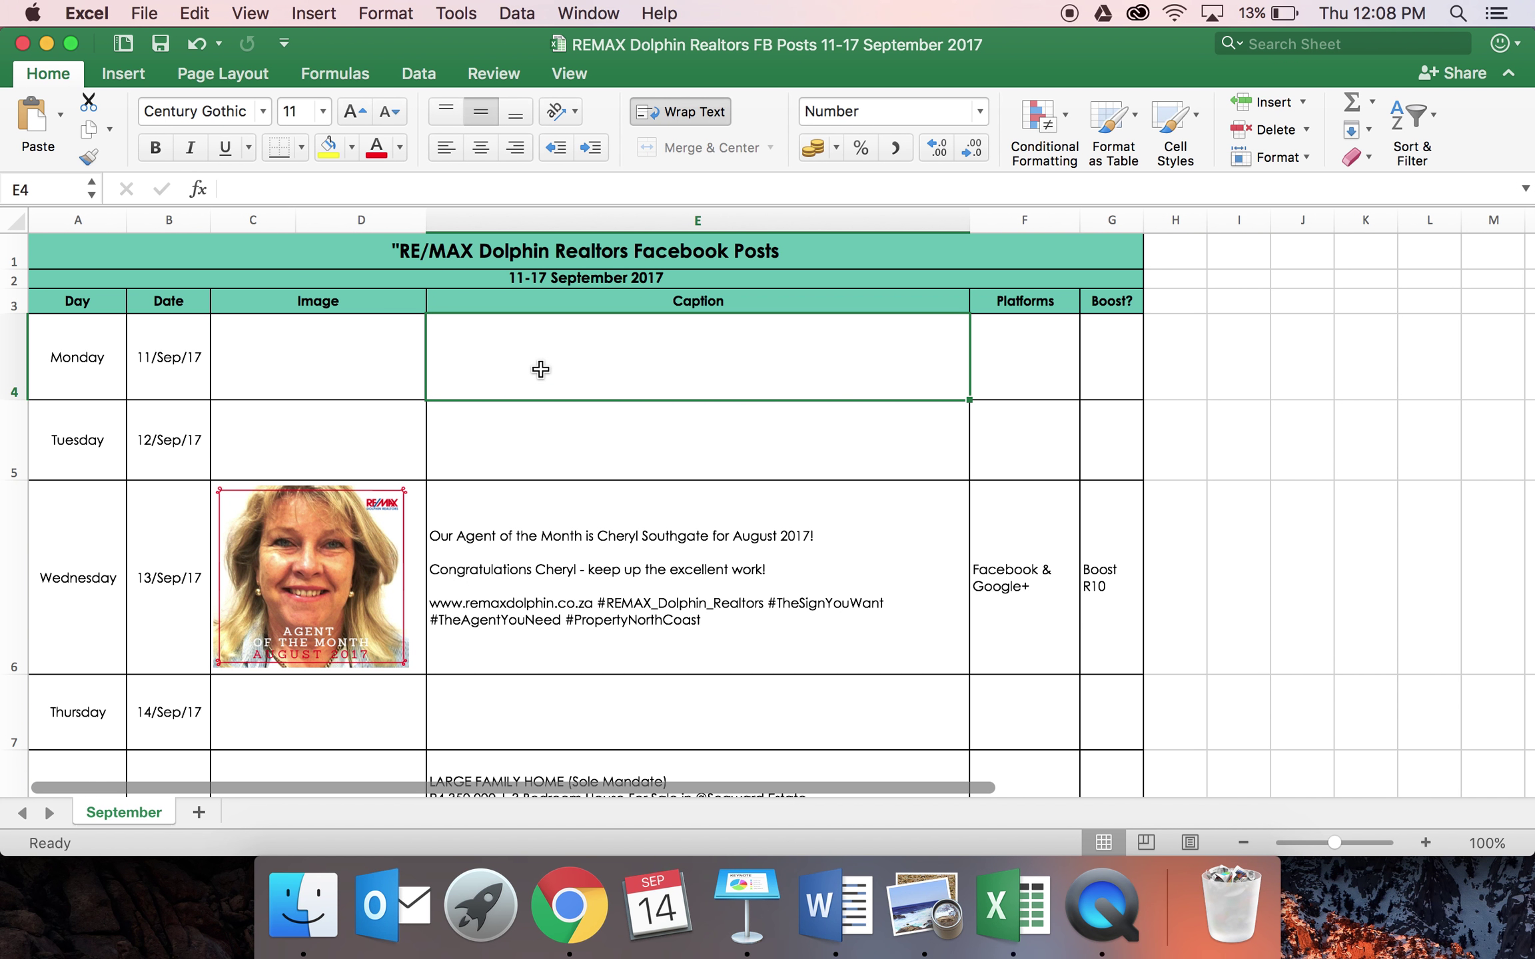
pyautogui.click(548, 447)
pyautogui.scroll(-5, 548, 450)
pyautogui.scroll(-5, 548, 450)
pyautogui.scroll(3, 548, 449)
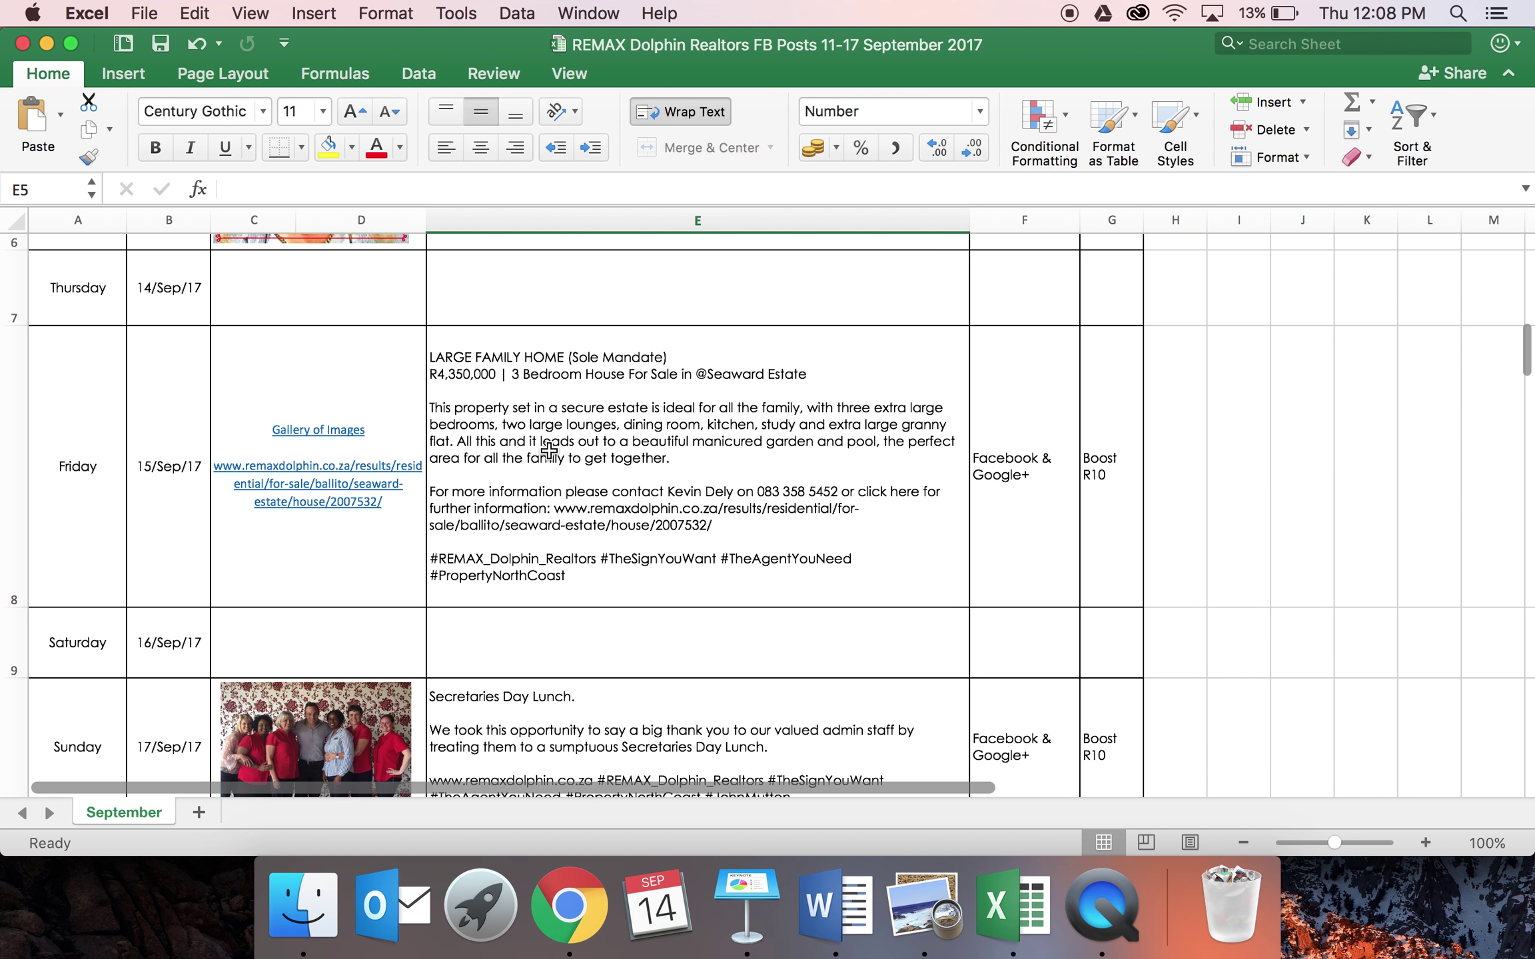
pyautogui.scroll(1, 549, 449)
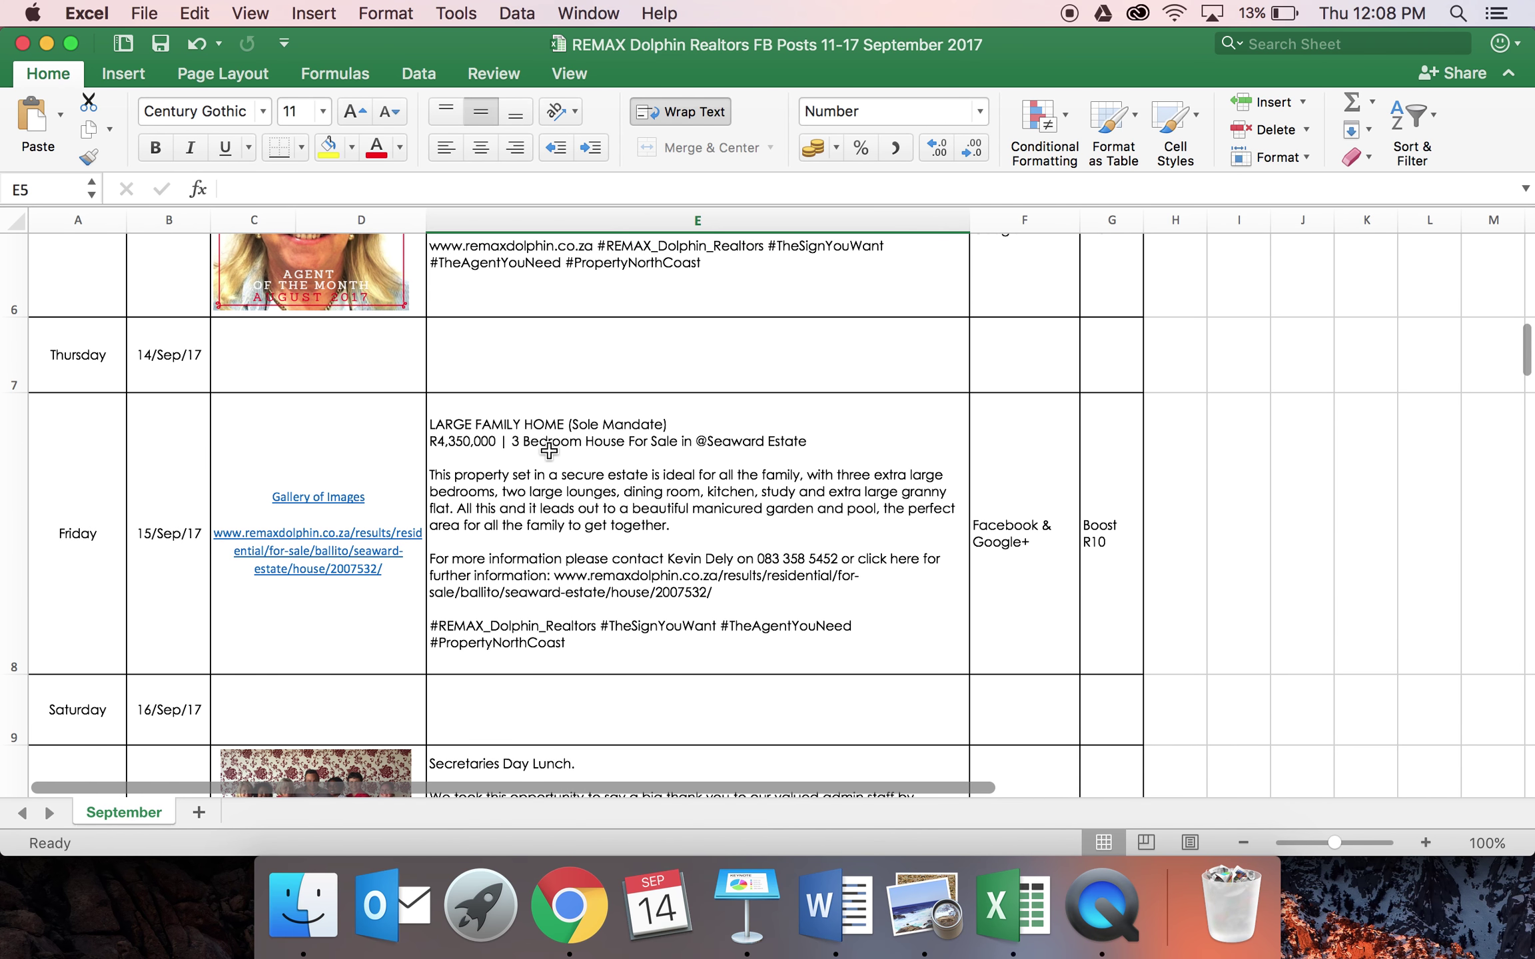
pyautogui.moveTo(548, 449); pyautogui.dragTo(326, 466)
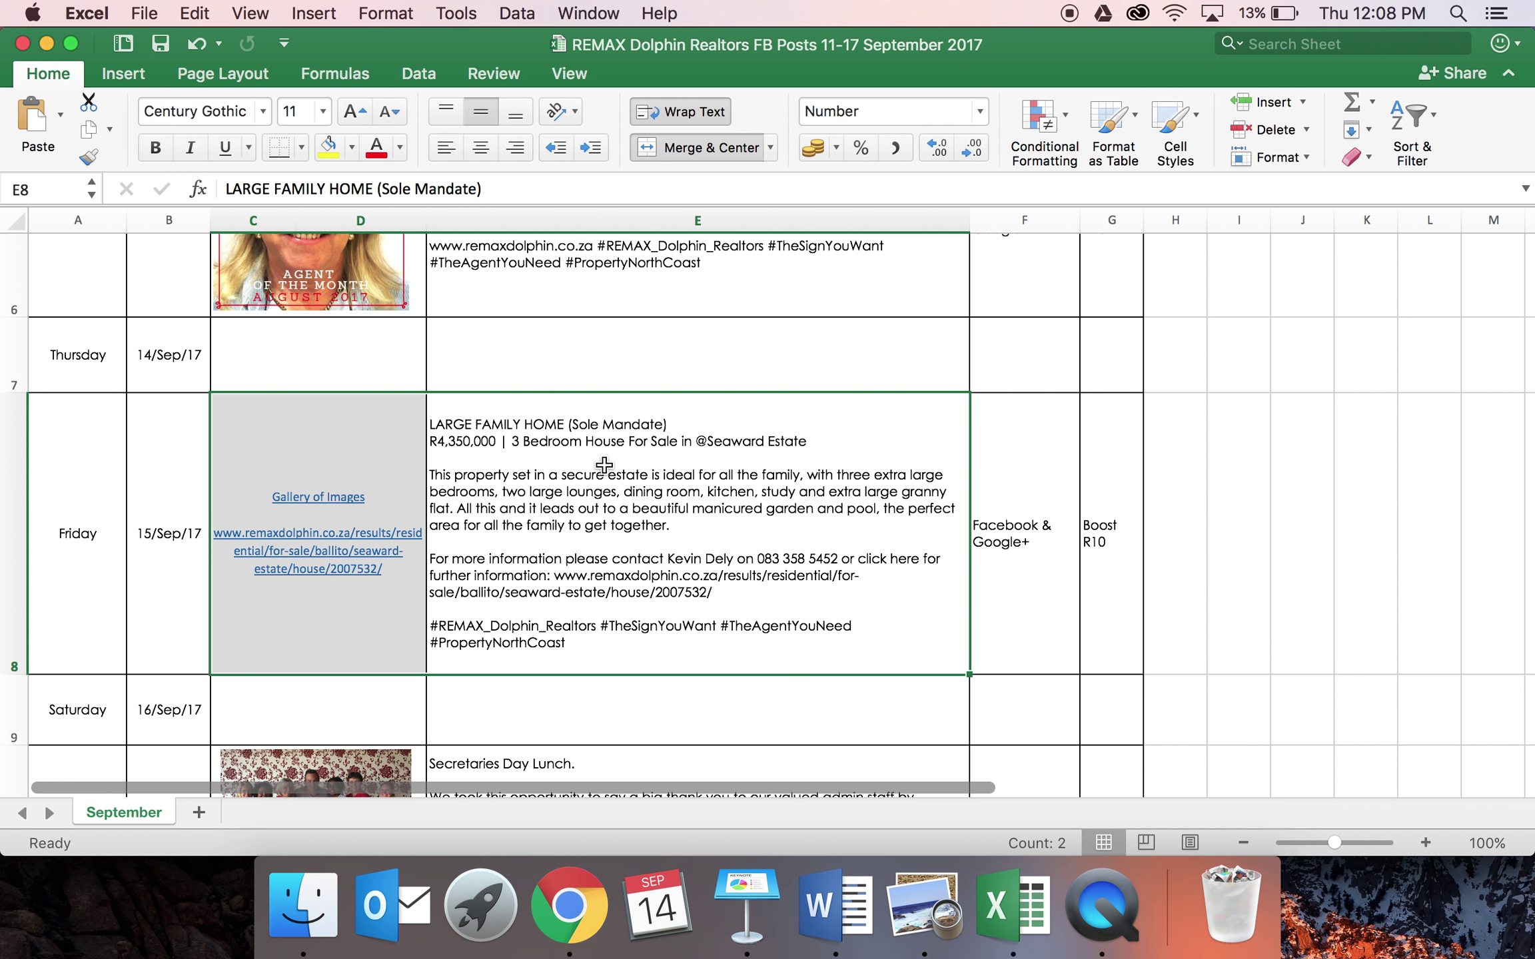
pyautogui.click(589, 483)
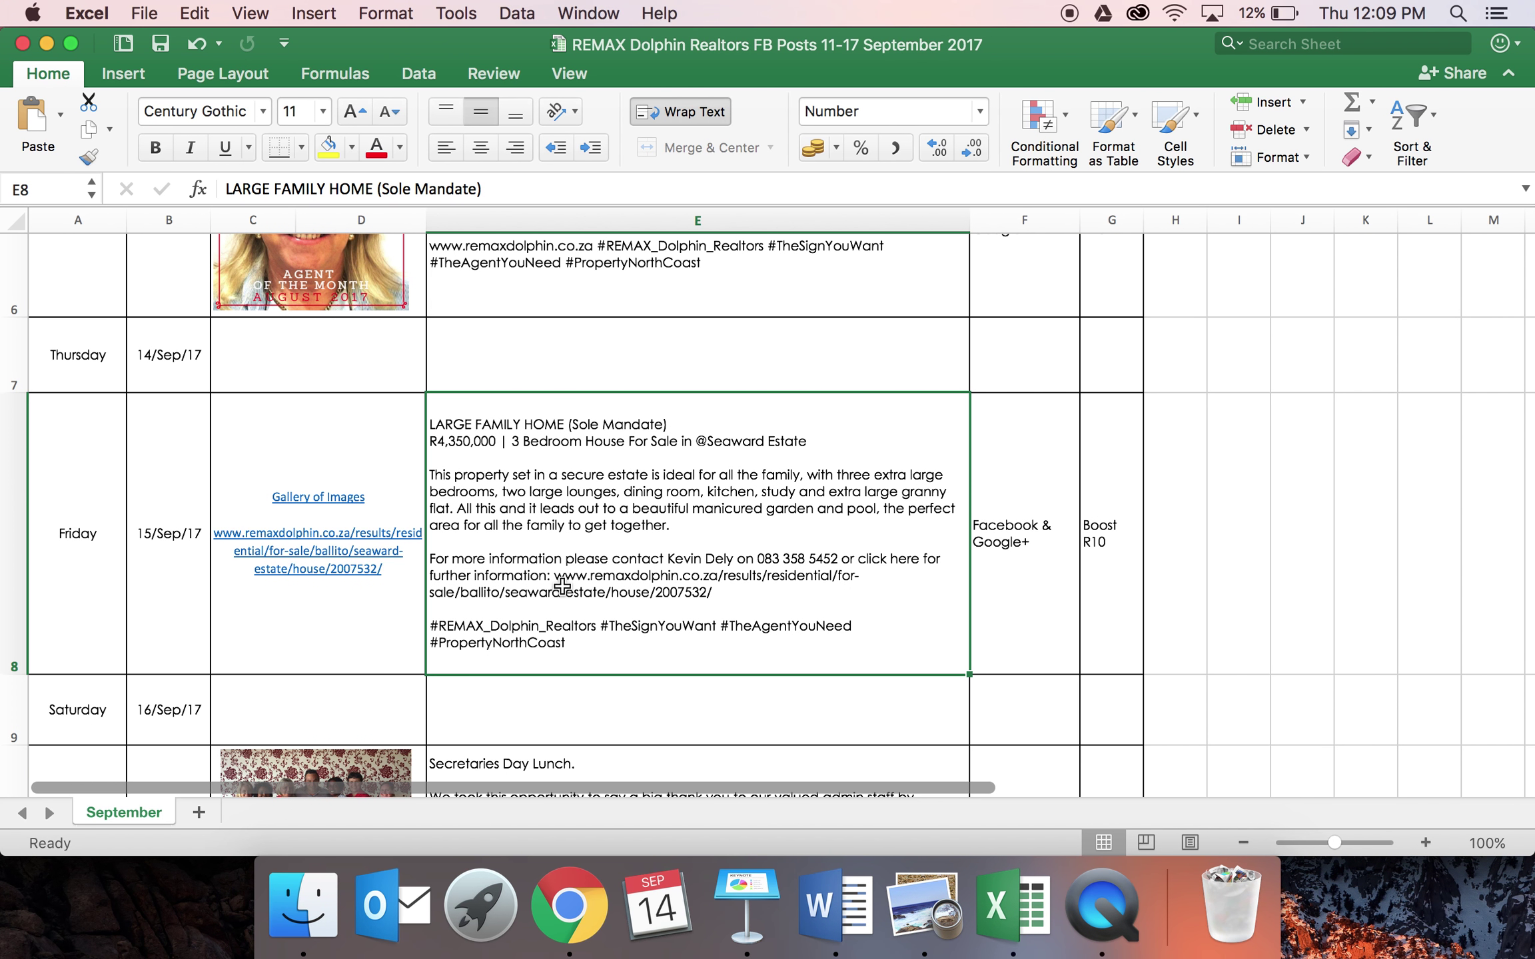
# Step: Select and copy the Friday 15/Sep/17 property web address from the Image column cell
pyautogui.click(395, 620)
pyautogui.doubleClick(396, 620)
pyautogui.moveTo(385, 571); pyautogui.dragTo(204, 541)
pyautogui.press('super+c')
pyautogui.click(577, 508)
# Step: Start a new page post containing the pasted Seaward Estate property link
pyautogui.click(580, 925)
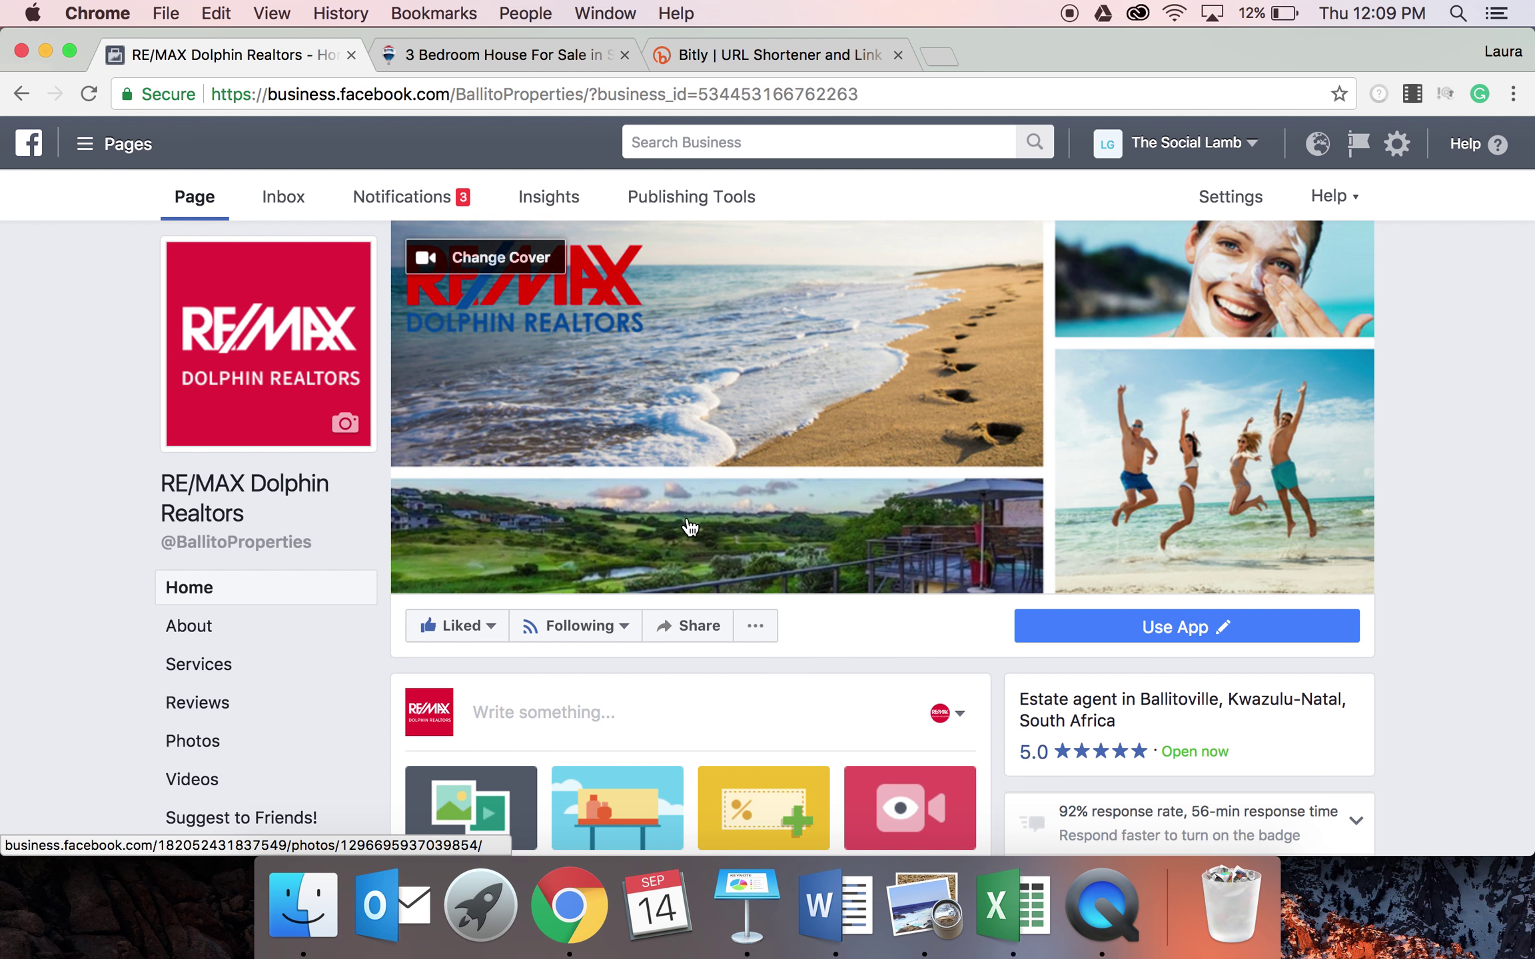
pyautogui.scroll(-4, 608, 486)
pyautogui.click(607, 487)
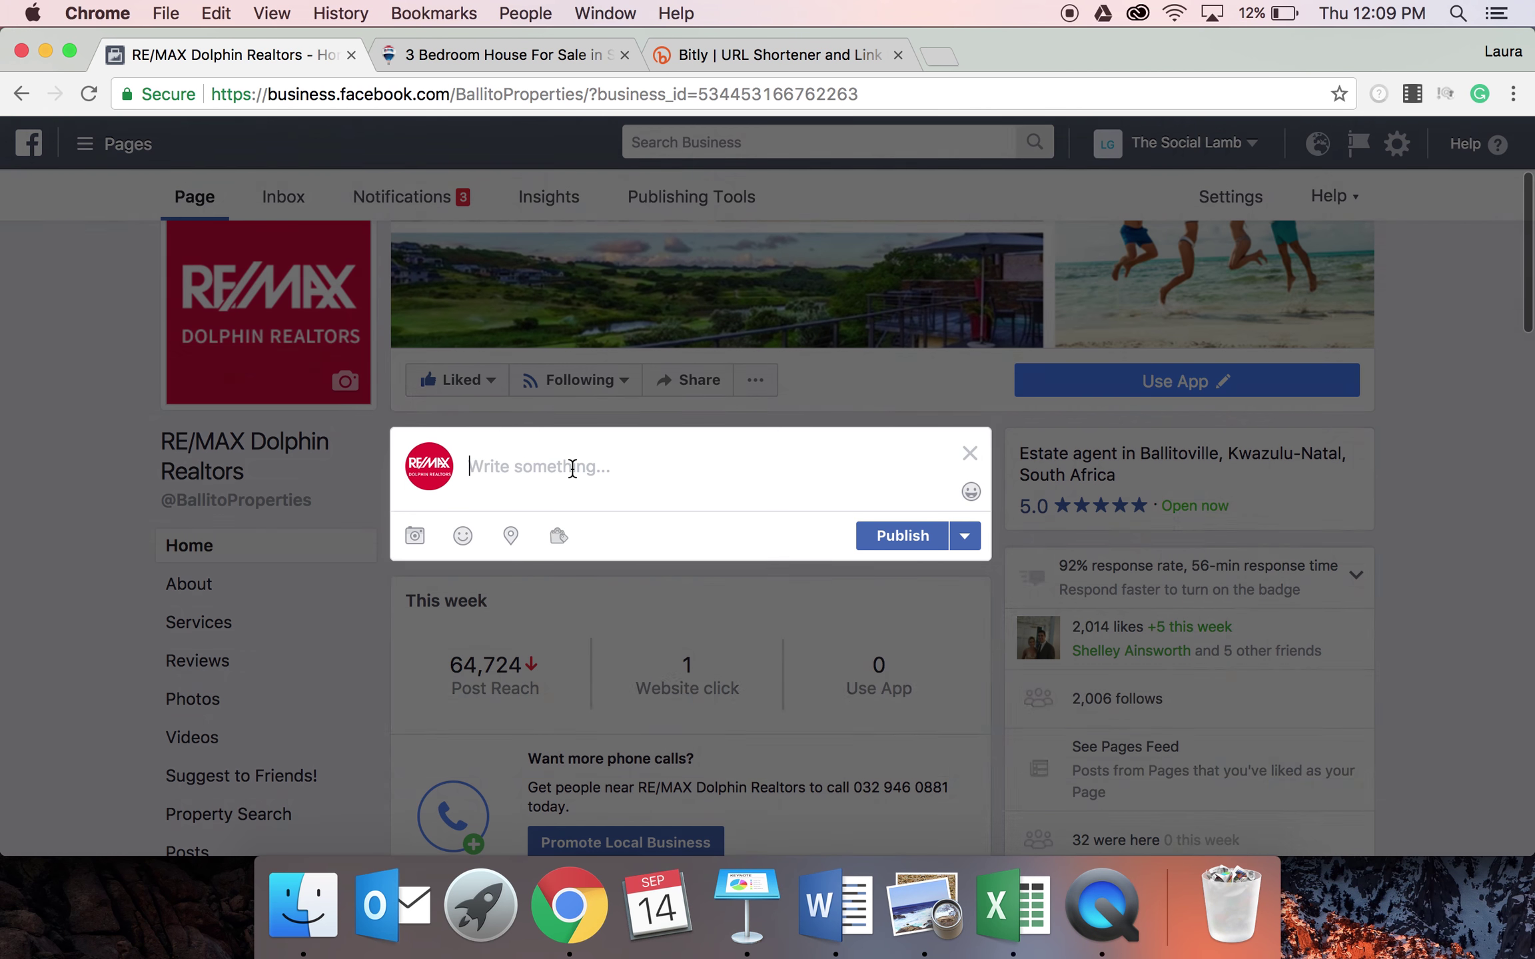
pyautogui.press('super+v')
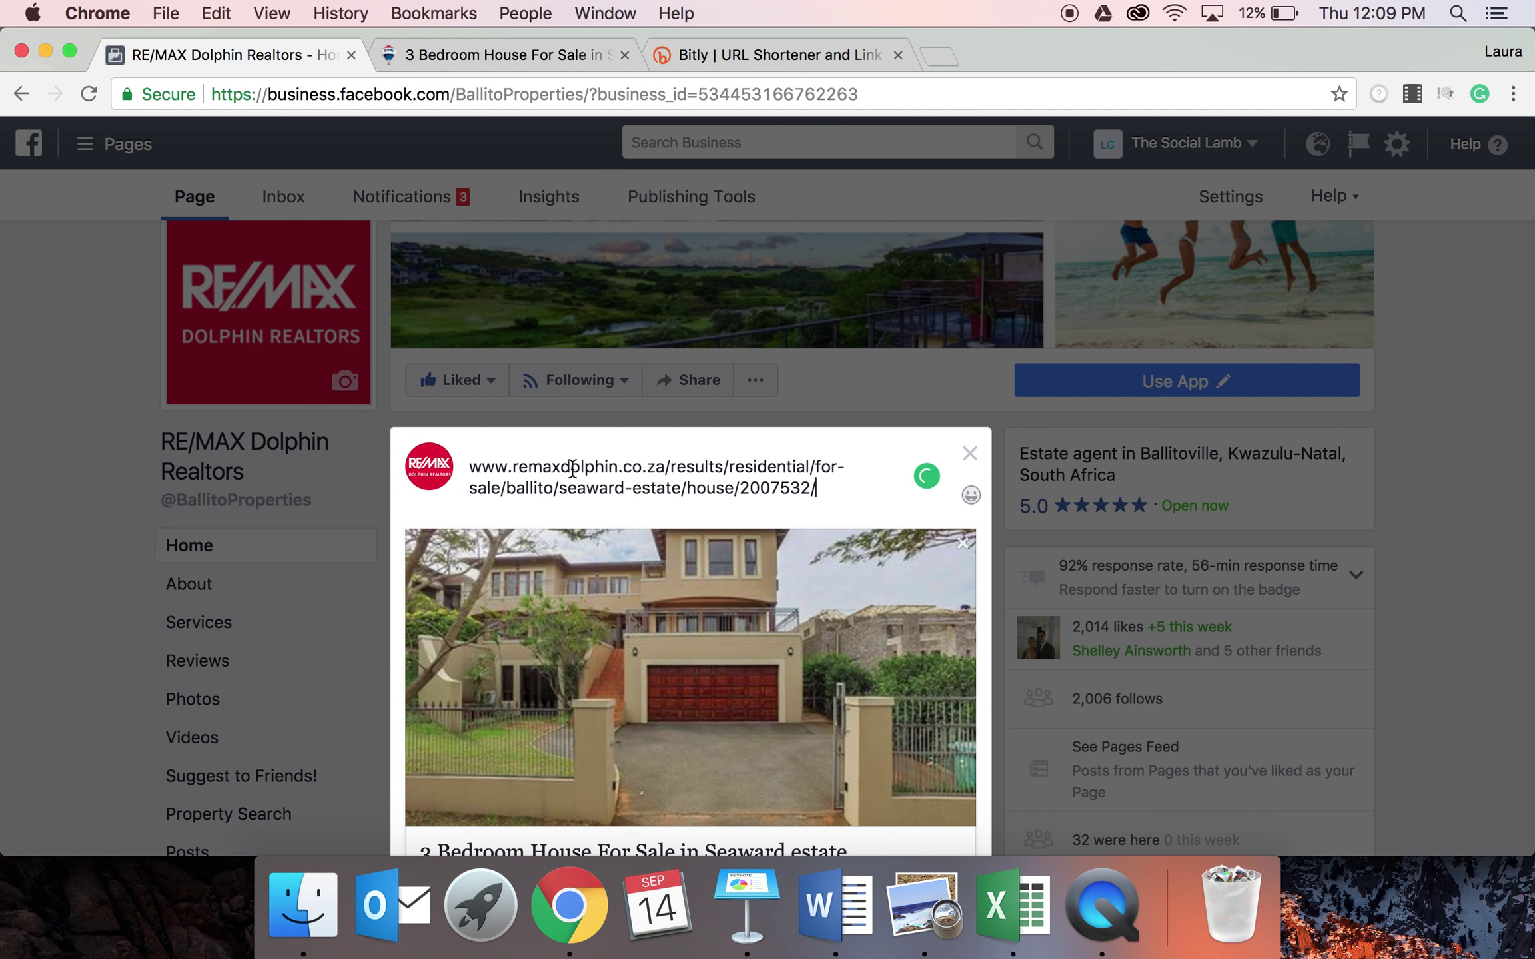
pyautogui.scroll(-3, 681, 357)
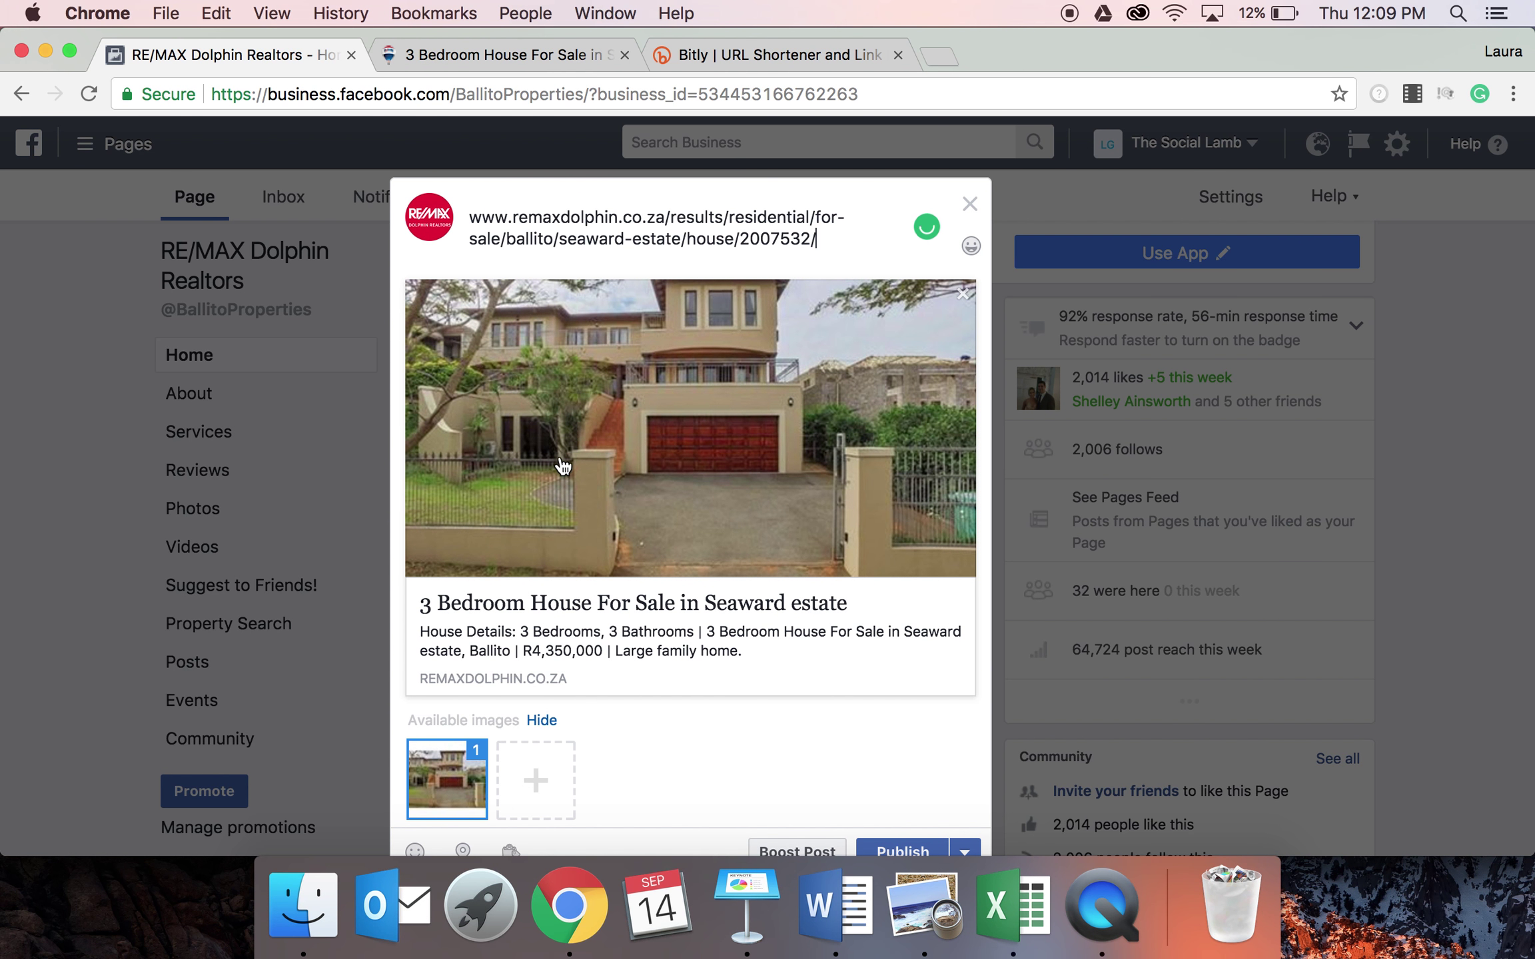
# Step: Try adding the bn.PNG house photo, cancel the file picker, and select the pasted address
pyautogui.click(536, 784)
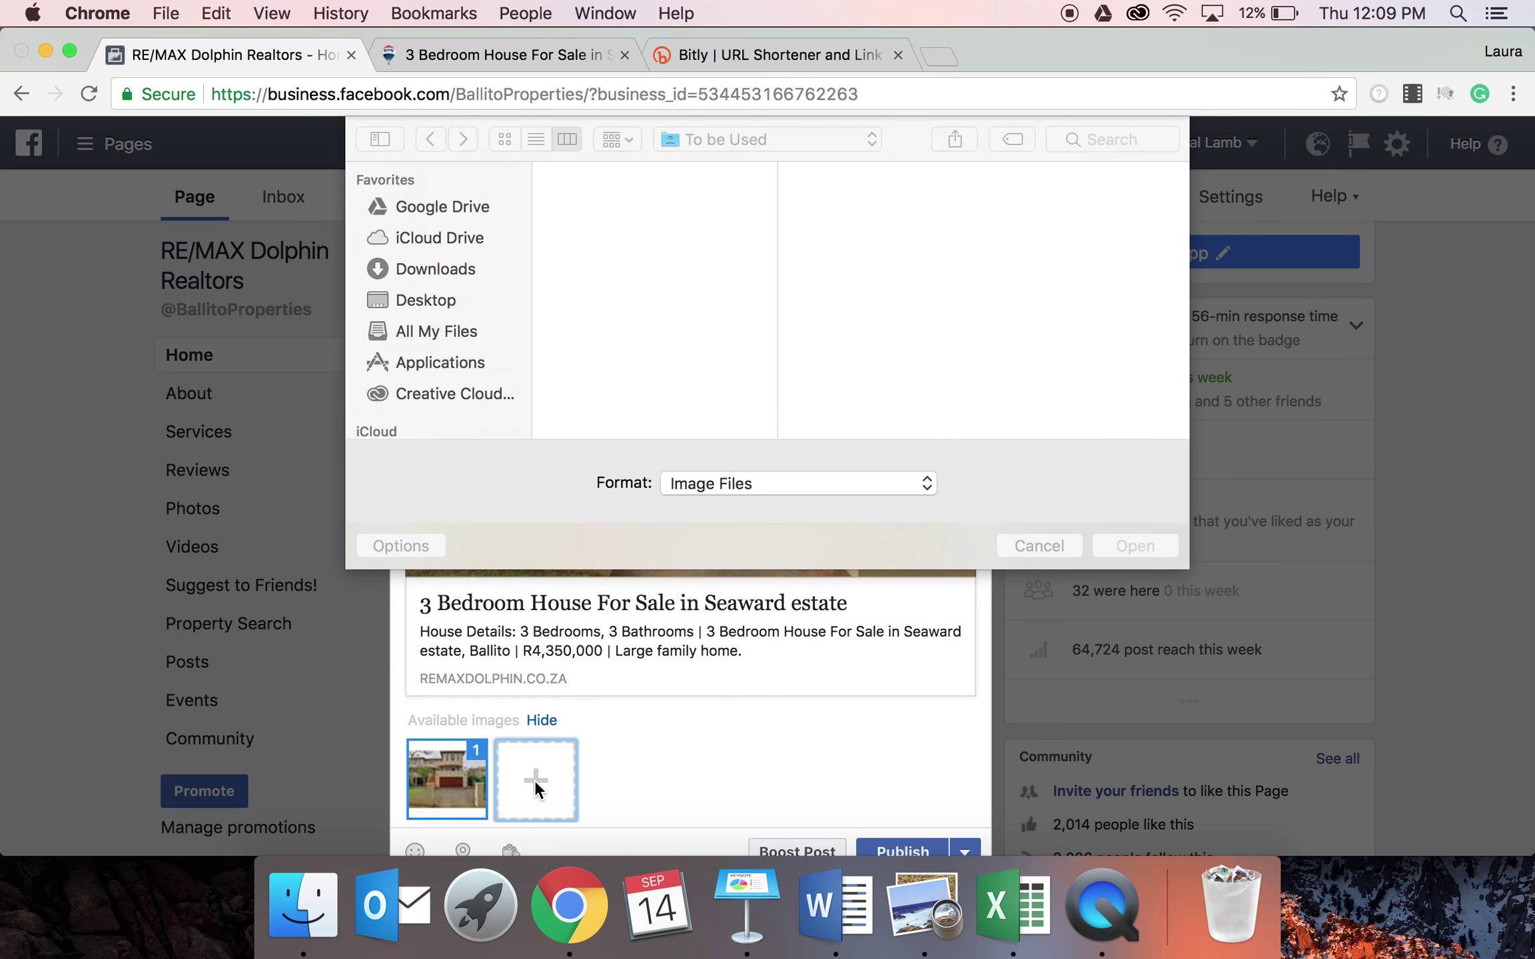
pyautogui.click(591, 209)
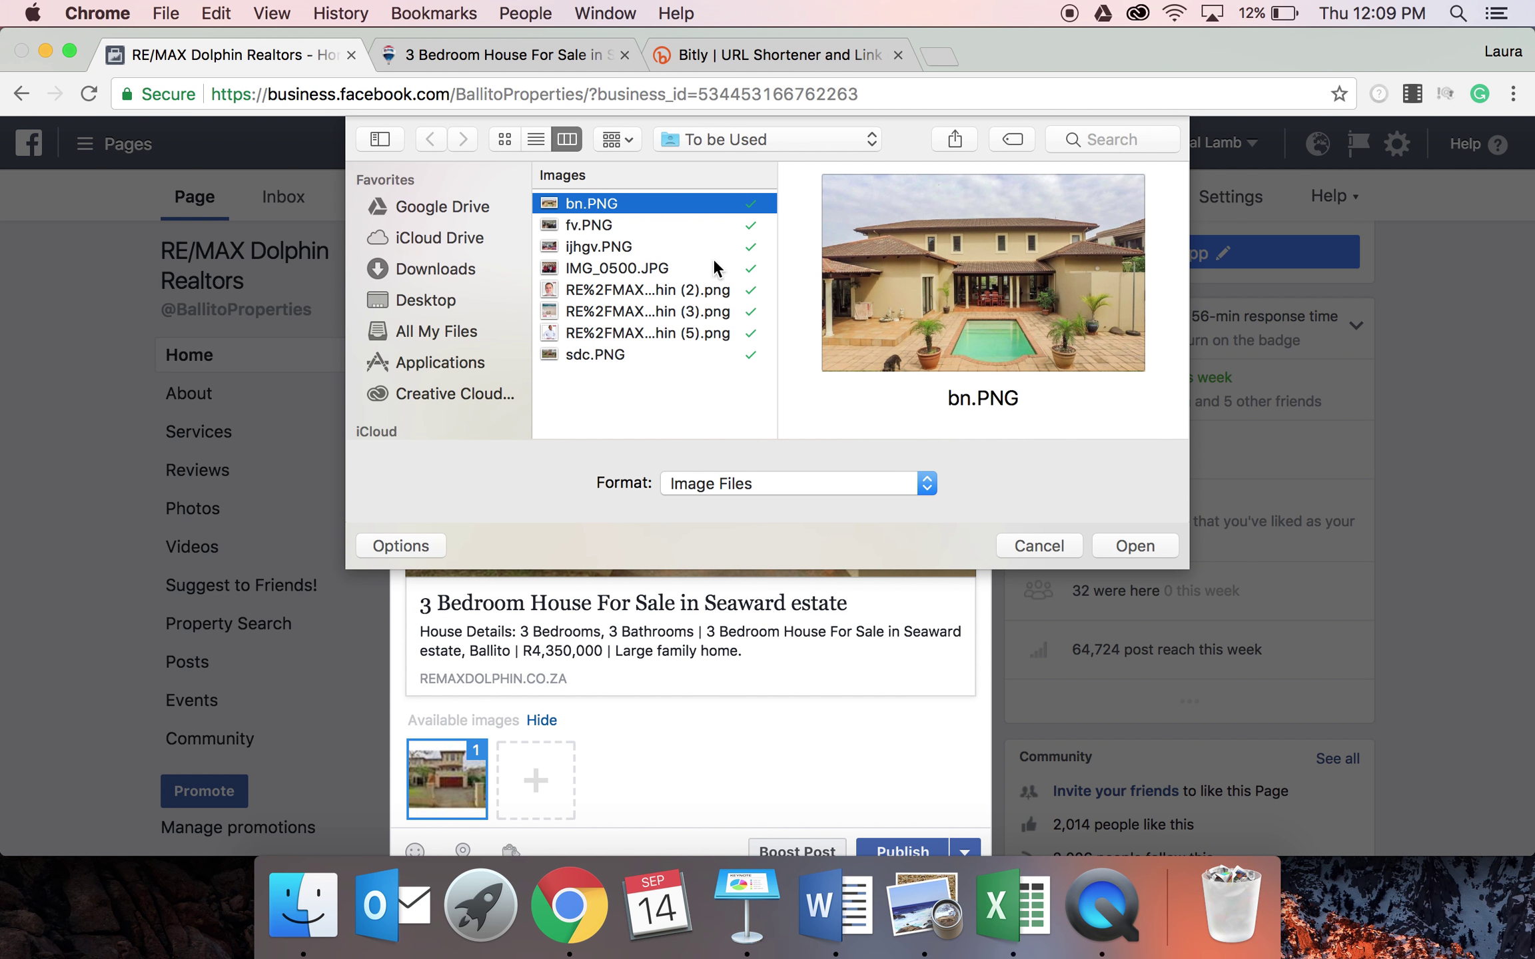
pyautogui.click(1041, 542)
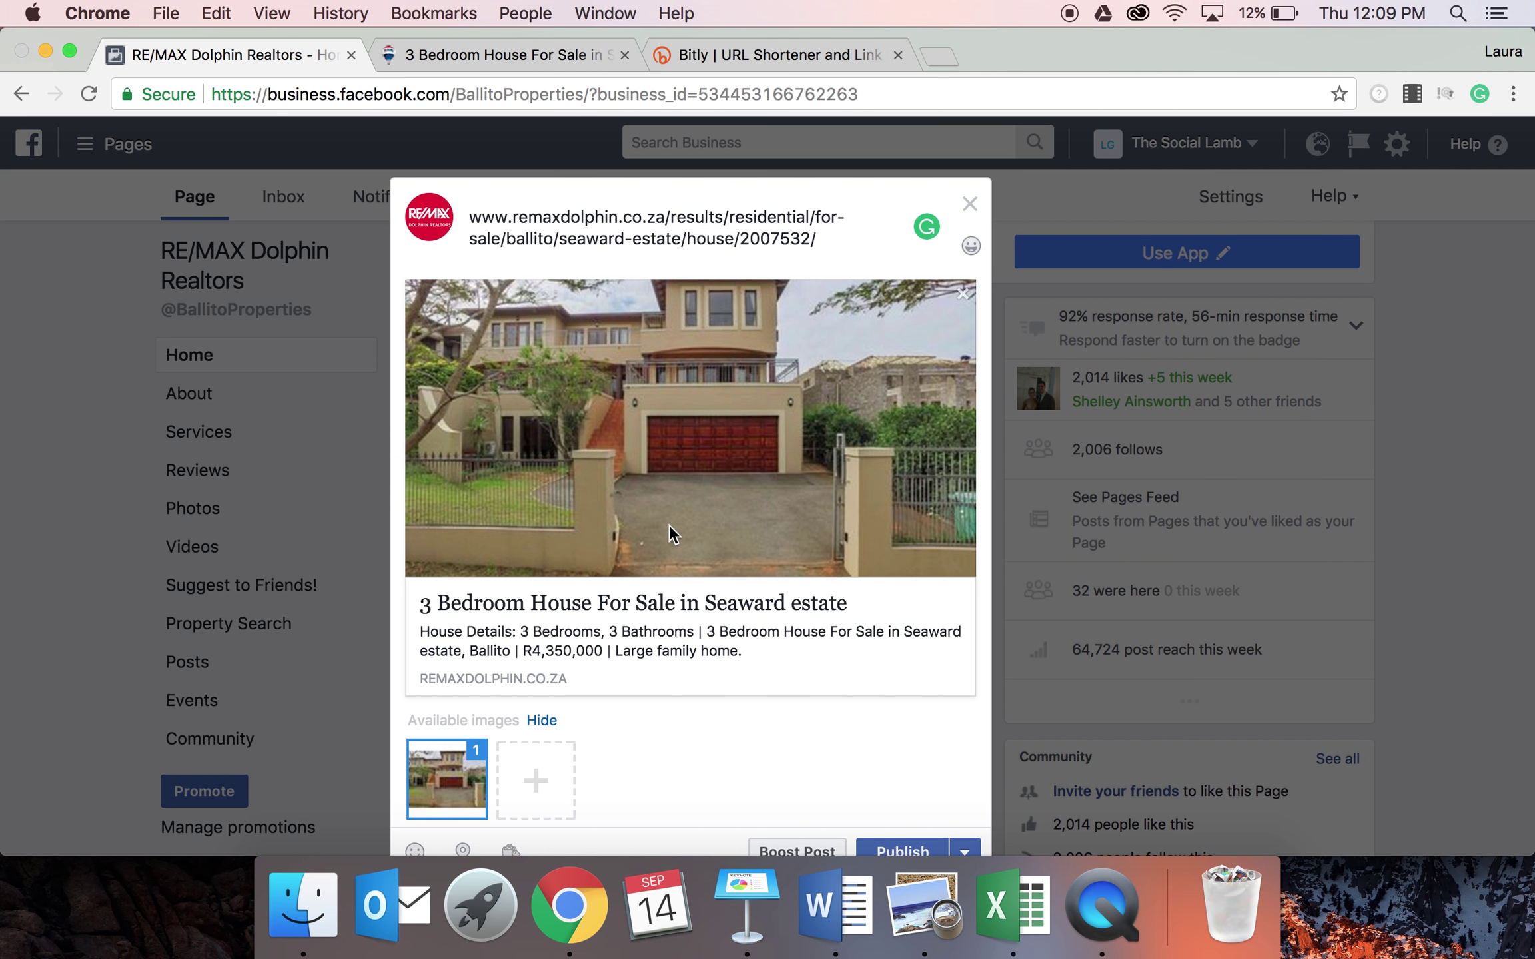
pyautogui.scroll(3, 782, 551)
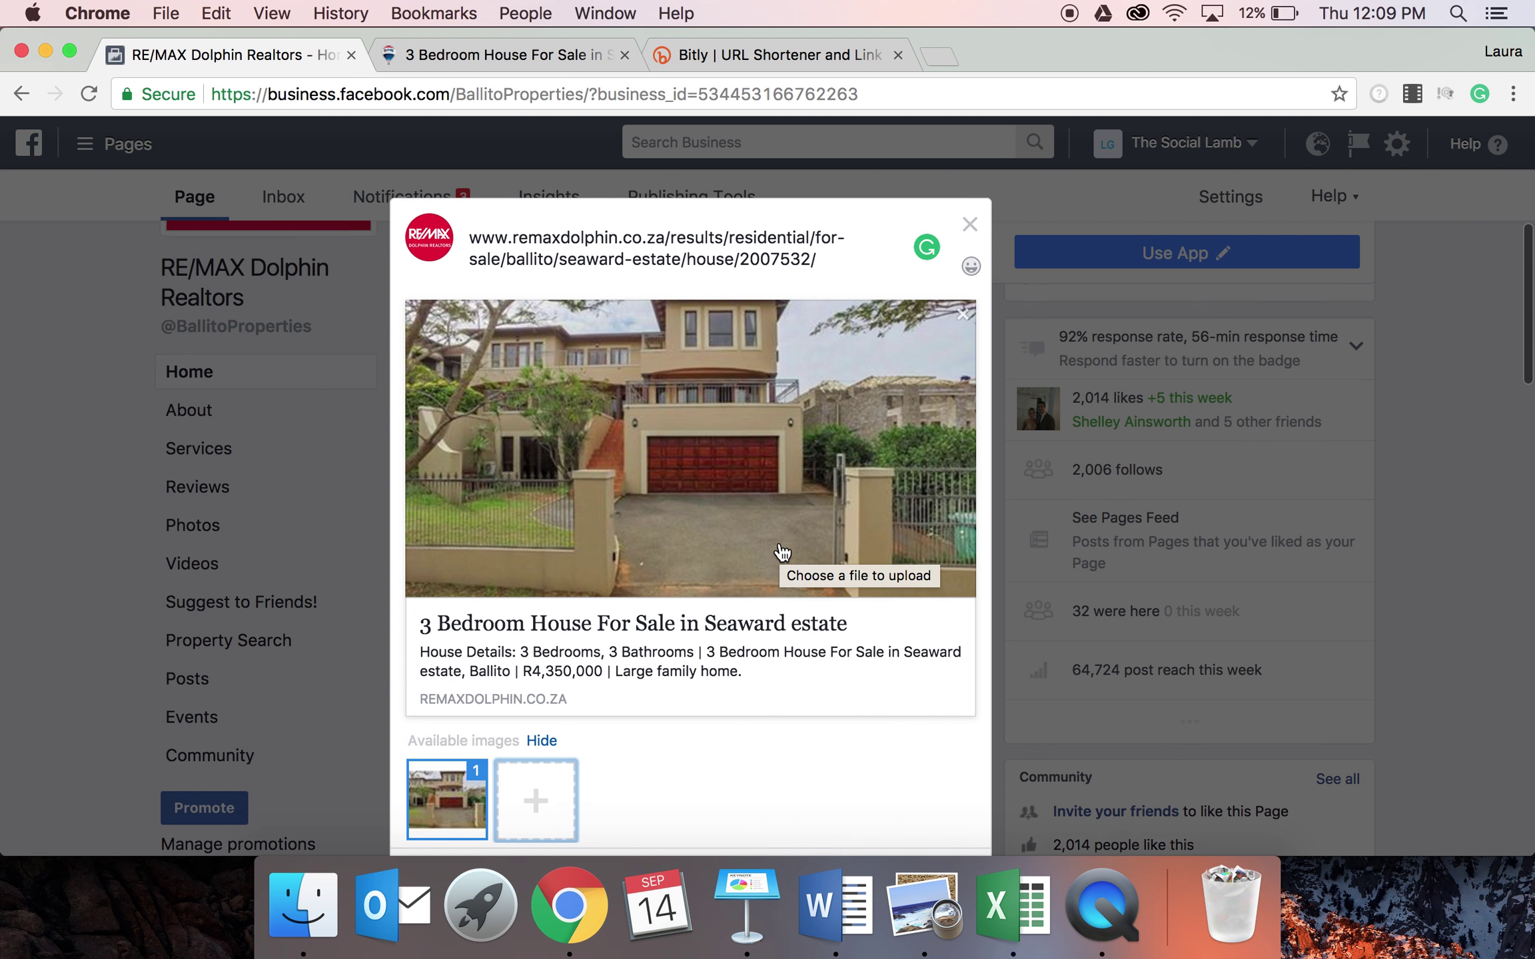
pyautogui.tripleClick(737, 385)
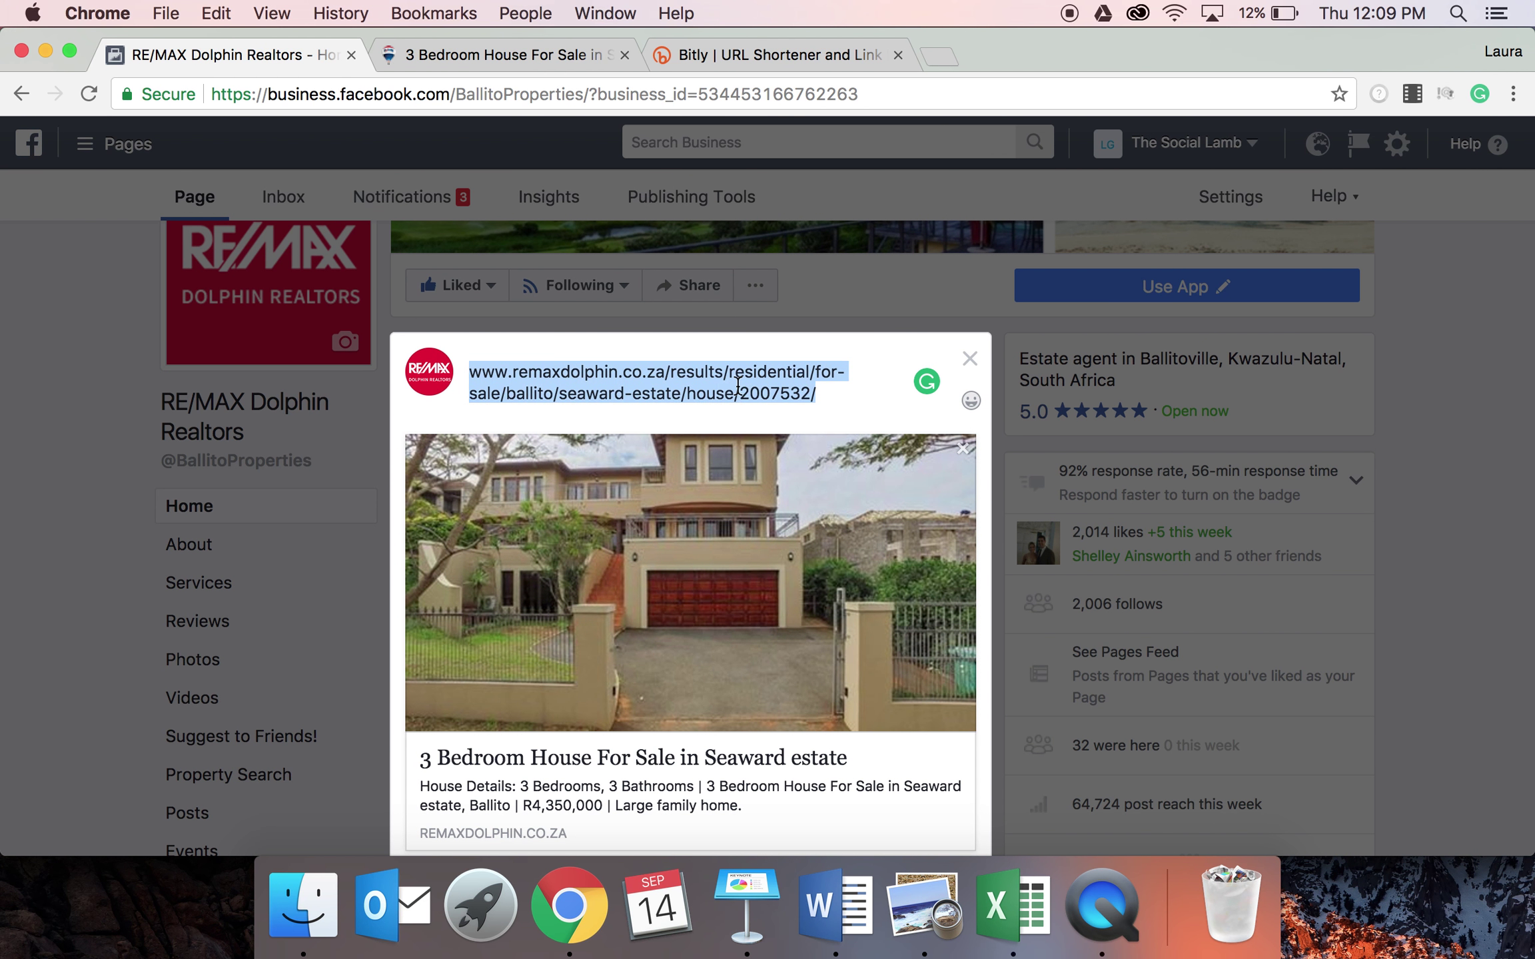
# Step: Close the draft so the exit-without-saving confirmation appears
pyautogui.click(970, 363)
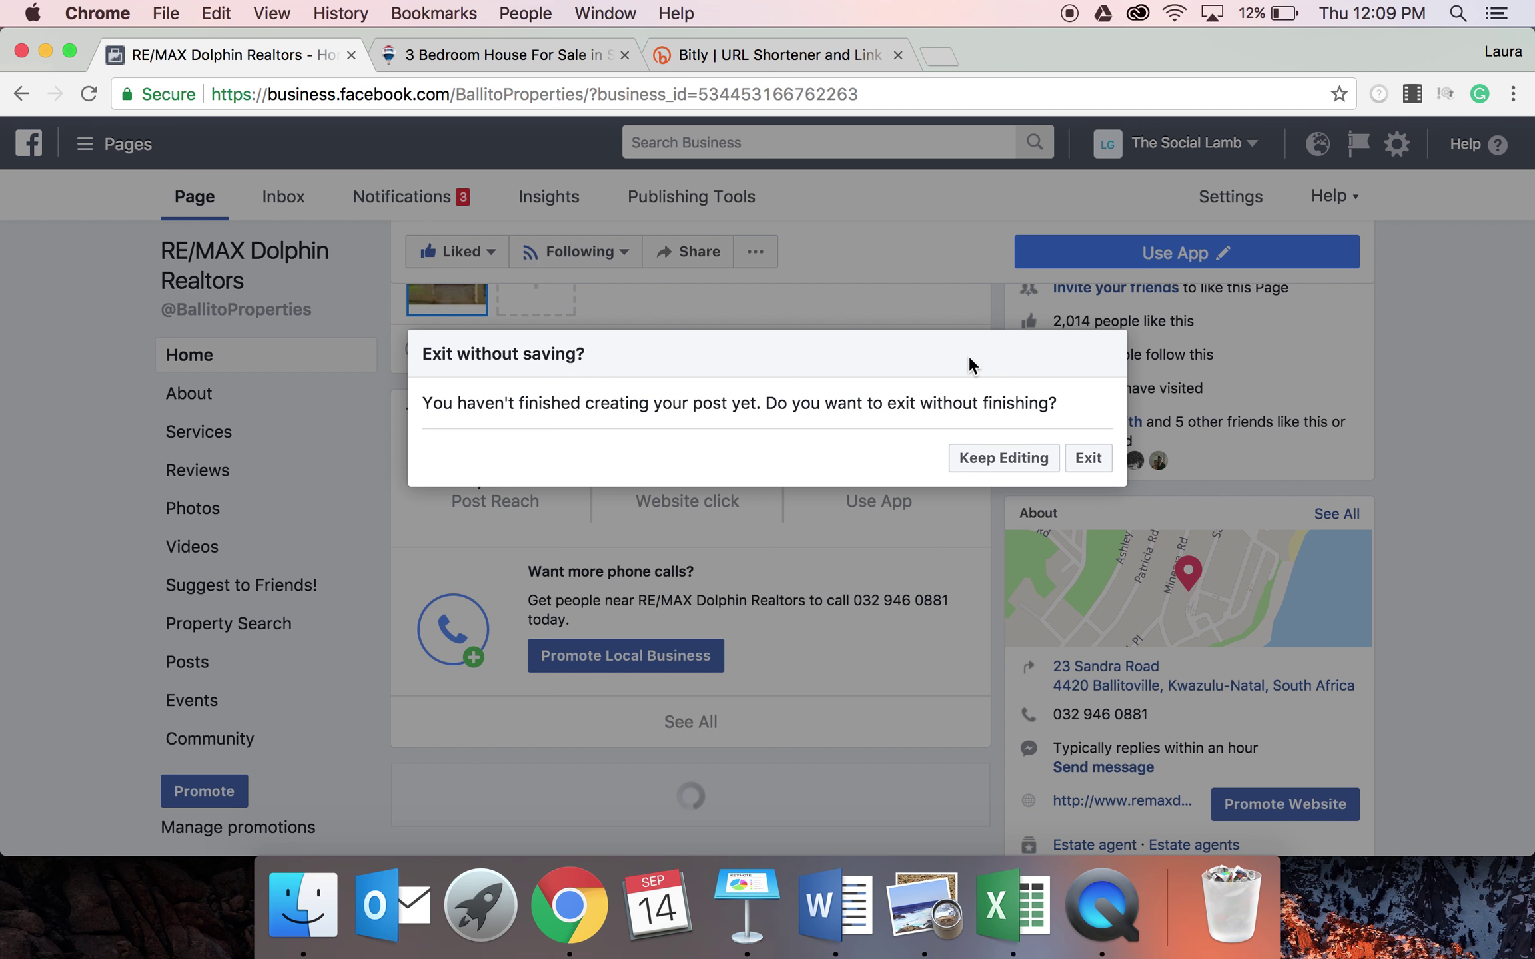
pyautogui.click(1001, 457)
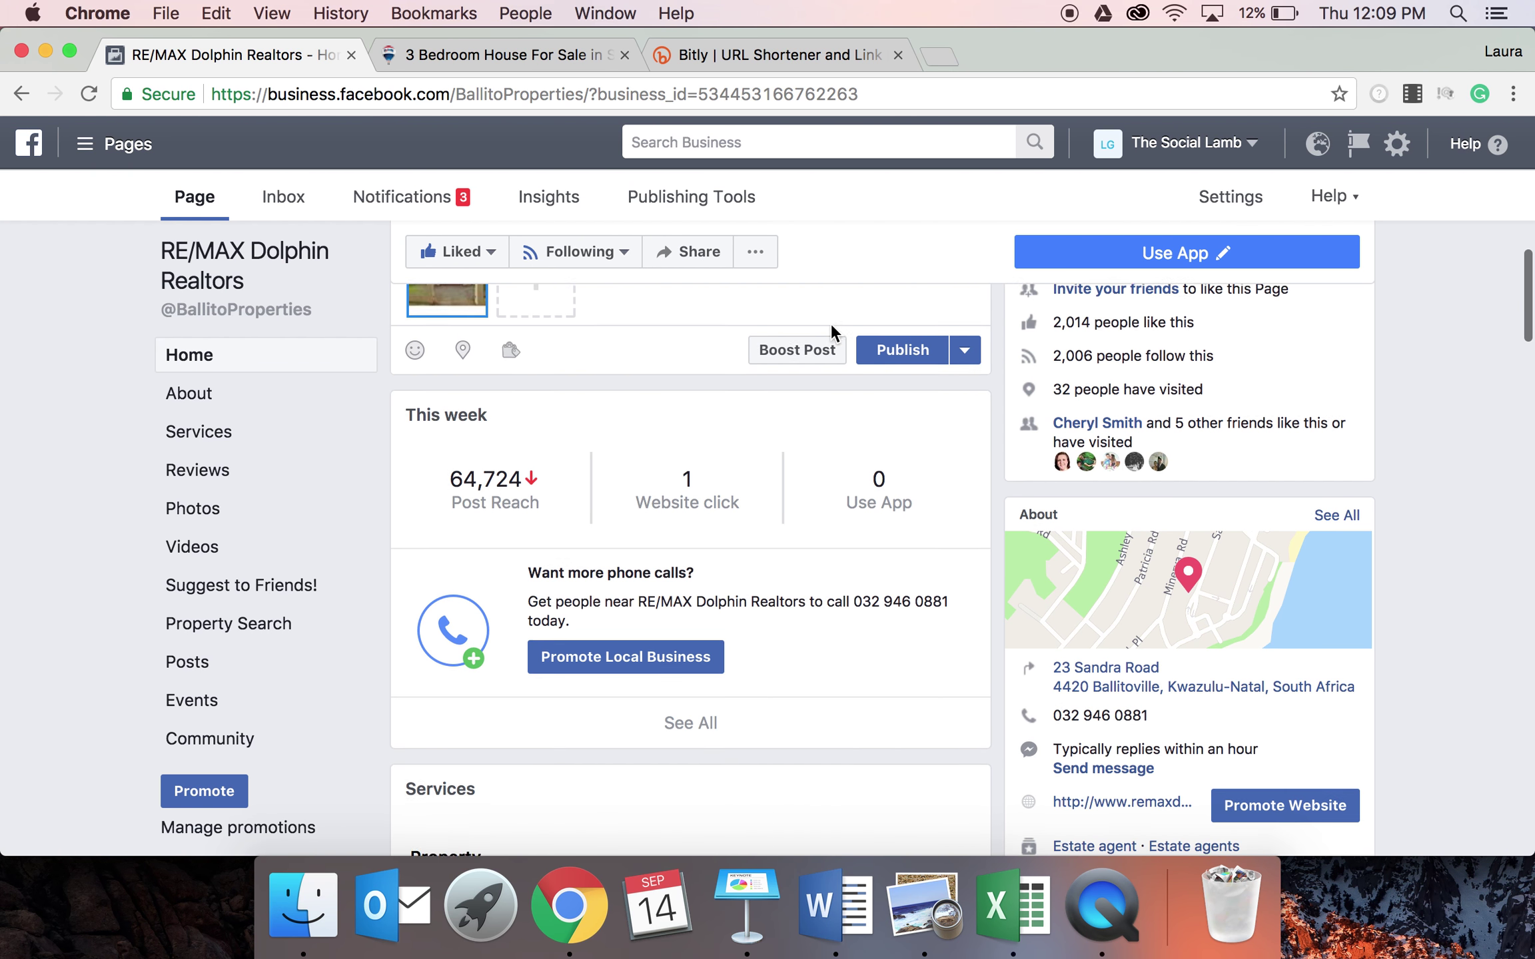
pyautogui.scroll(3, 830, 326)
pyautogui.scroll(8, 733, 466)
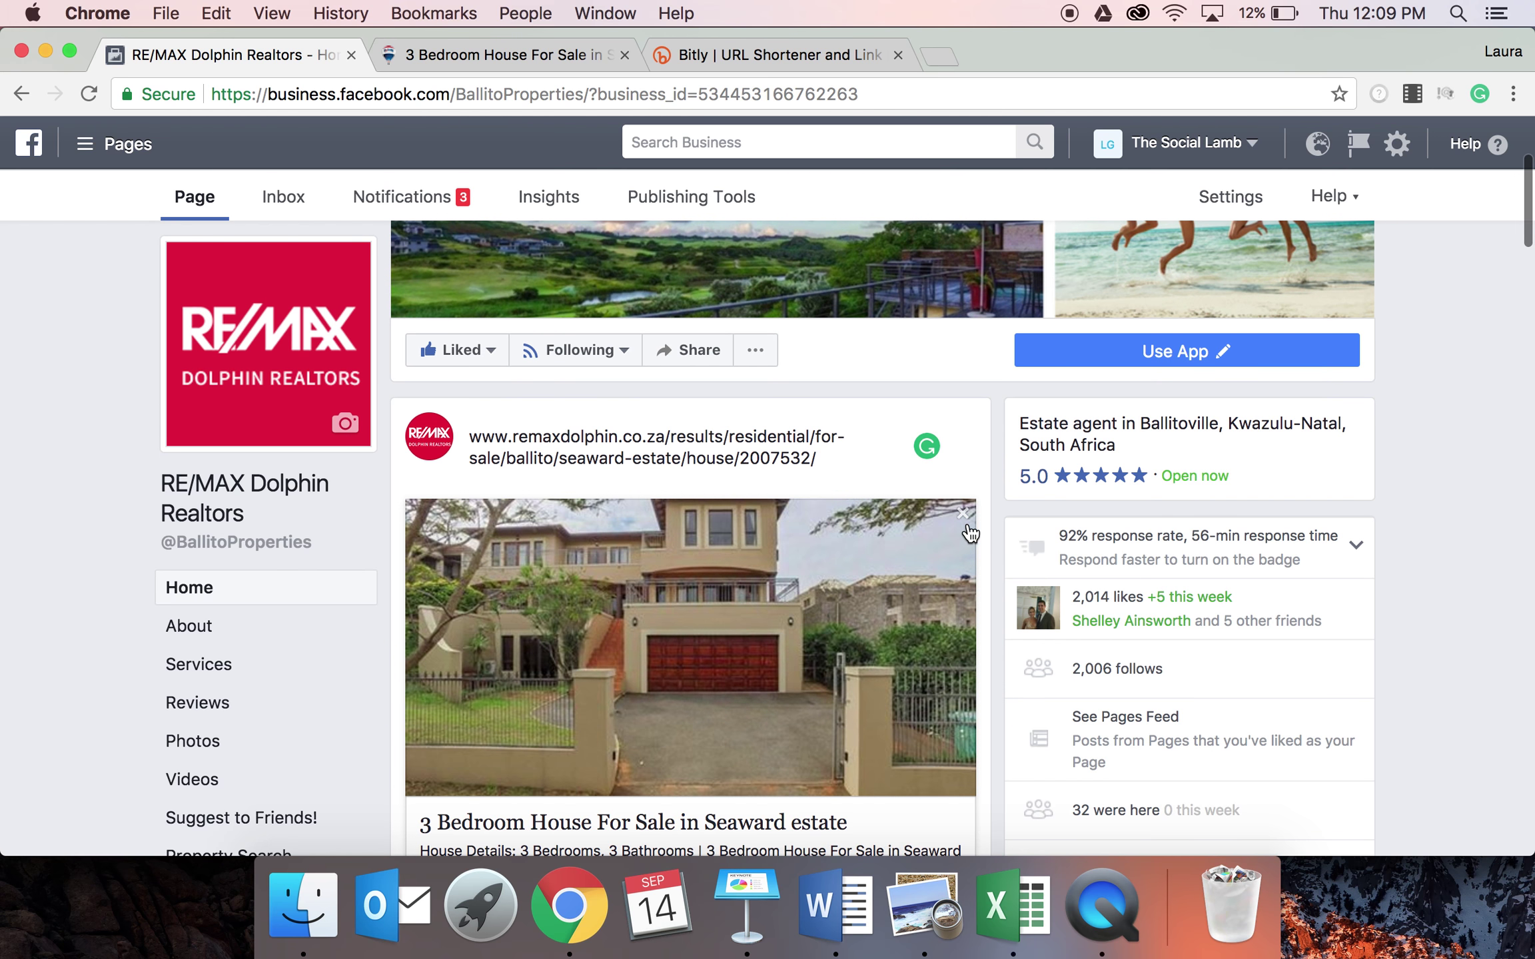
pyautogui.click(971, 465)
pyautogui.click(970, 433)
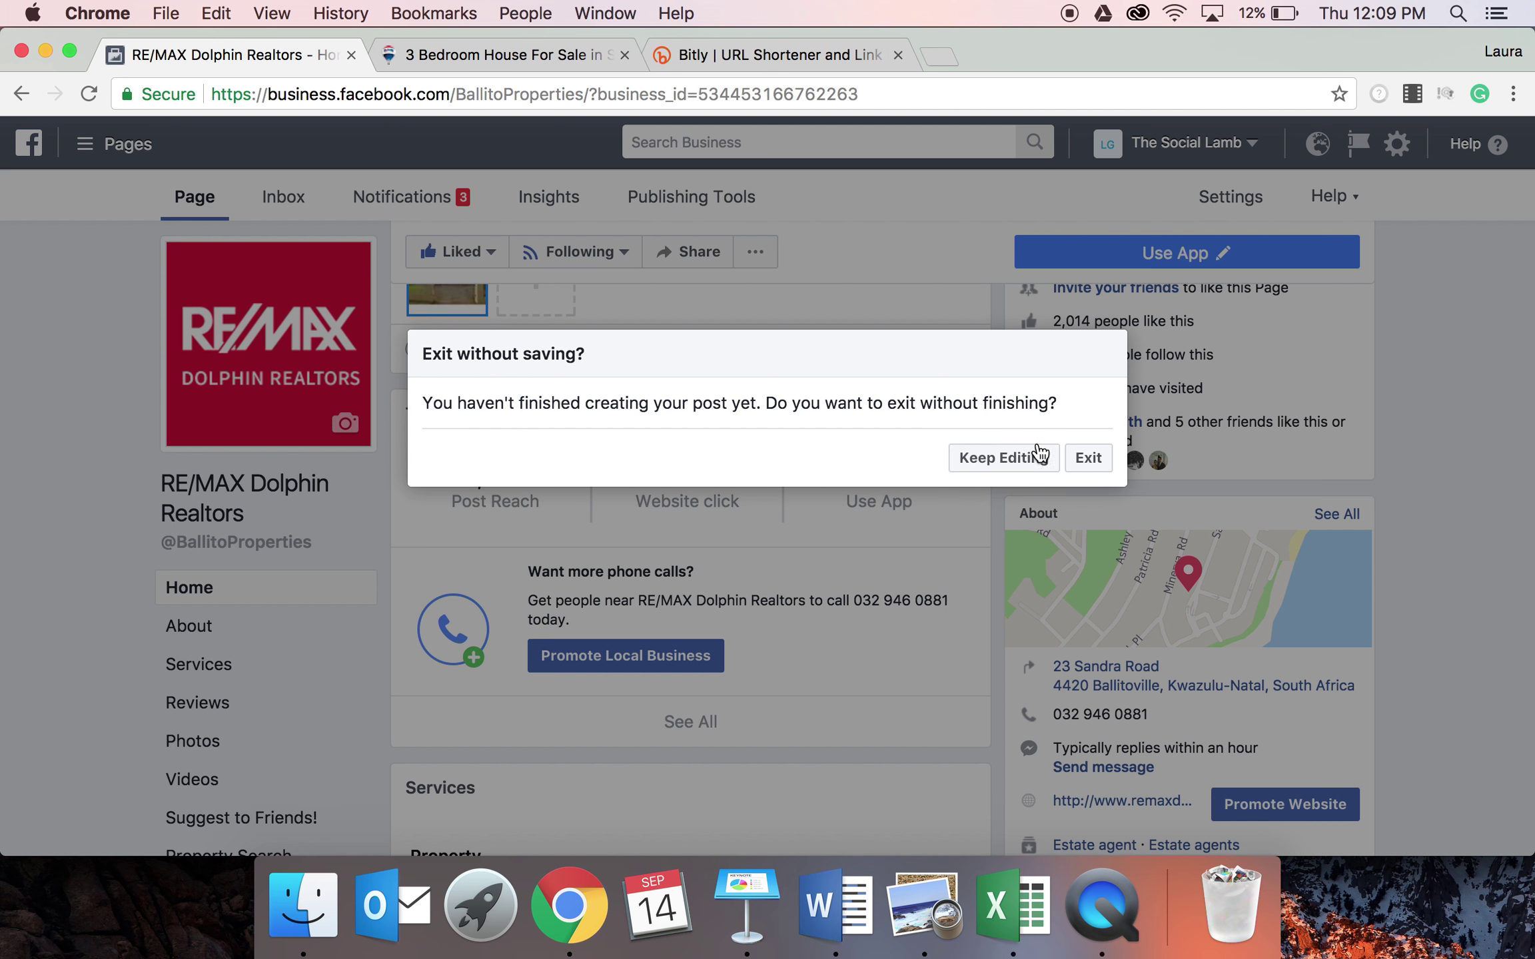
# Step: Discard the Facebook draft and select the whole Friday caption in Excel cell E8
pyautogui.click(1082, 465)
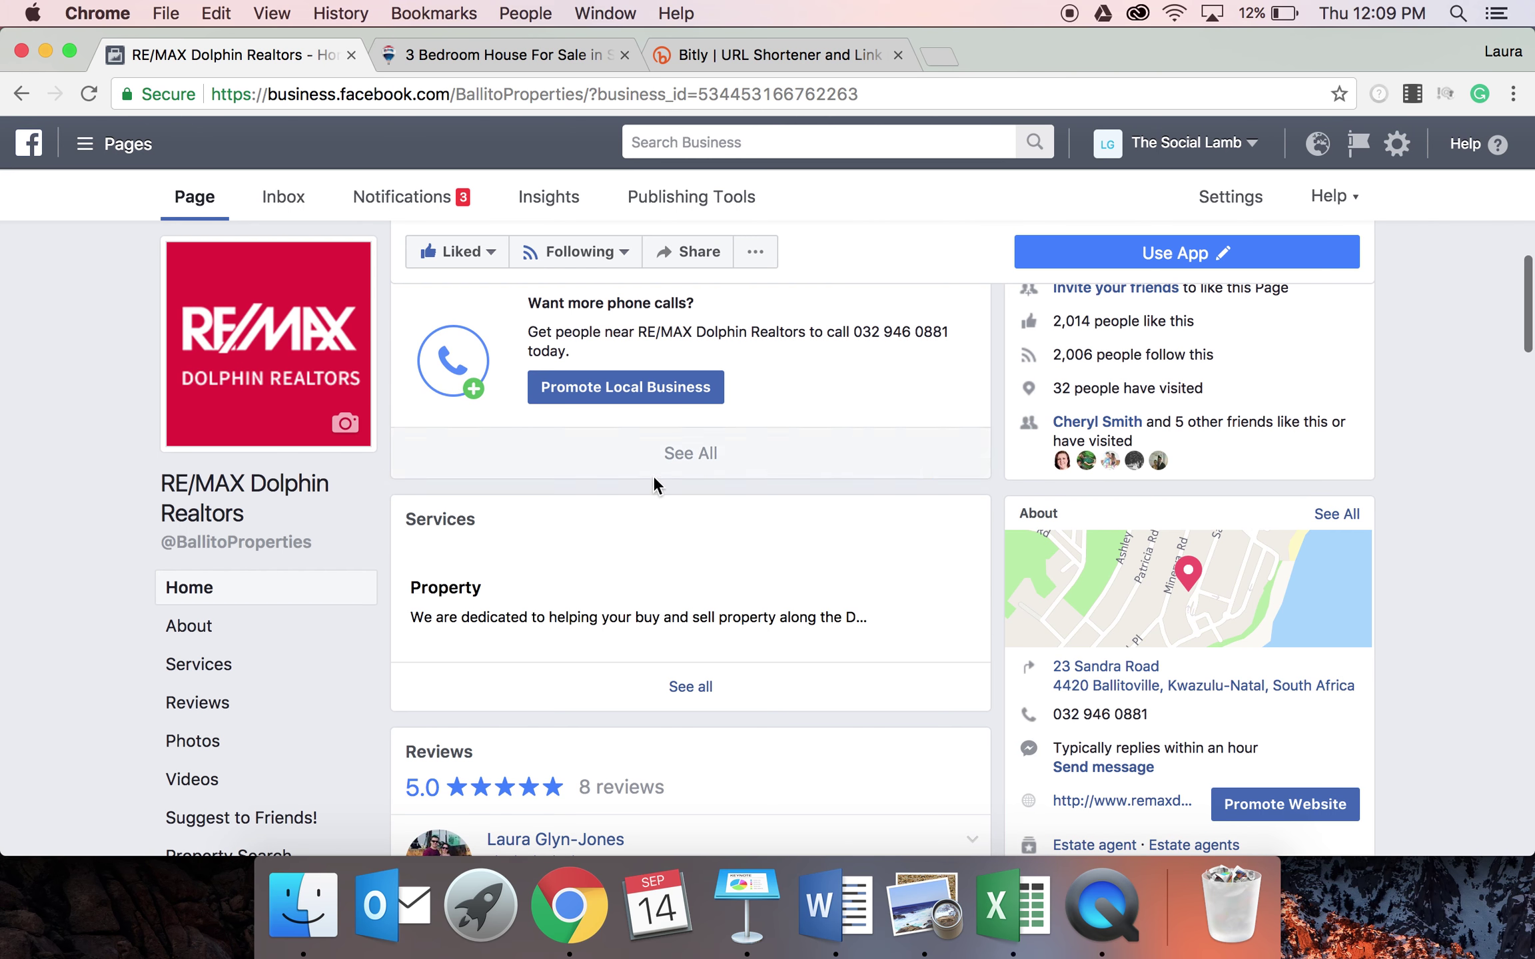
pyautogui.click(1008, 889)
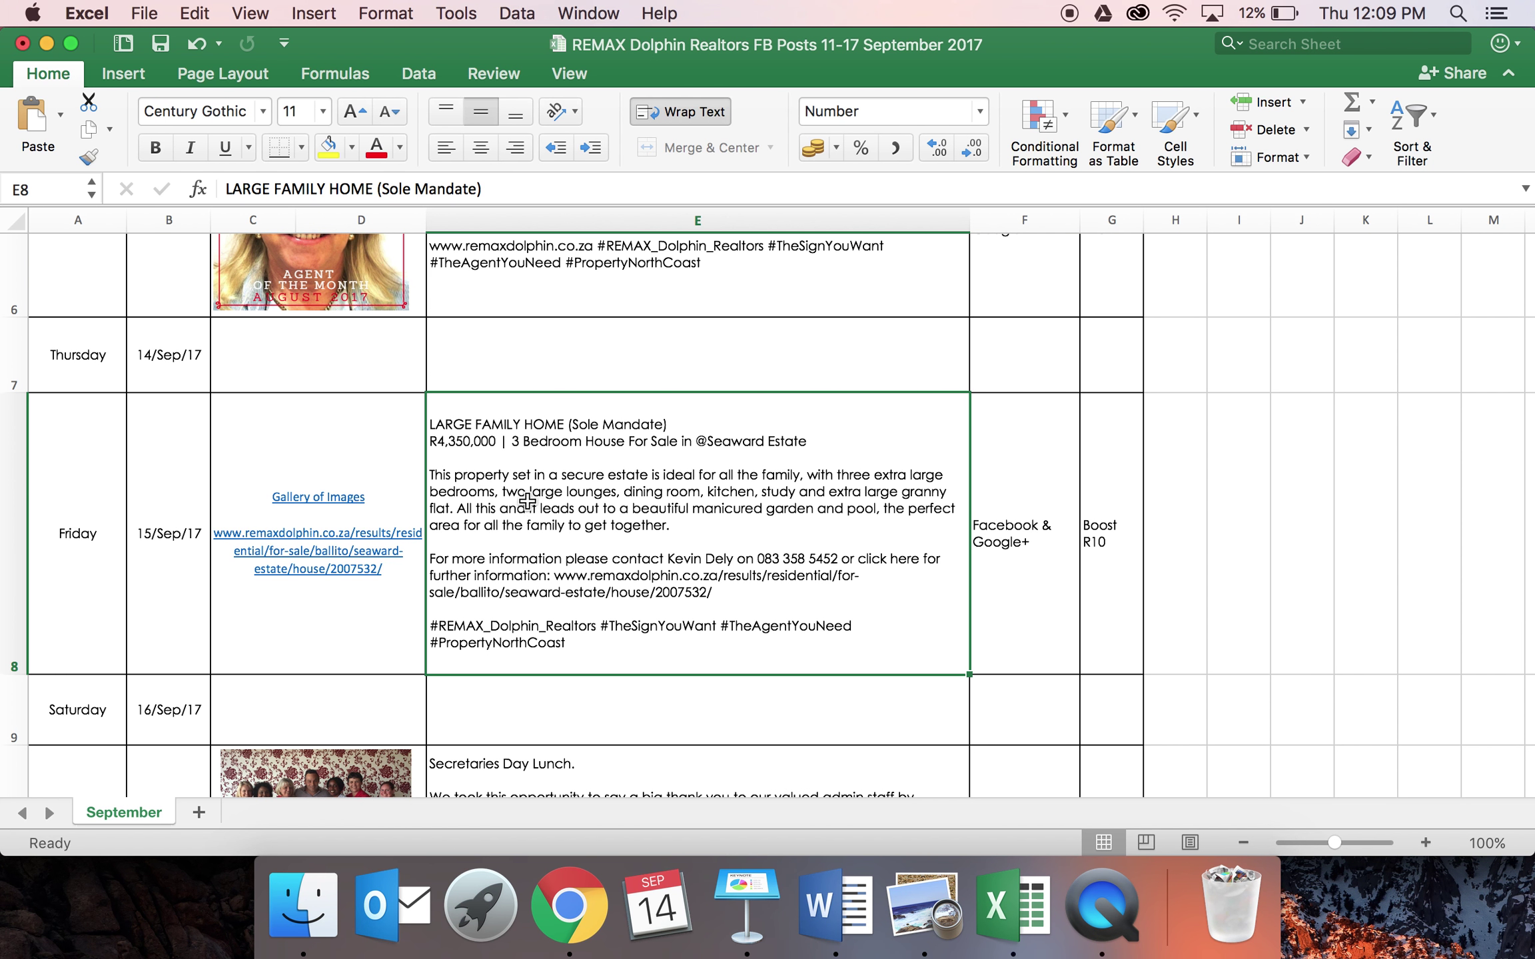
pyautogui.doubleClick(560, 545)
pyautogui.press('super+a')
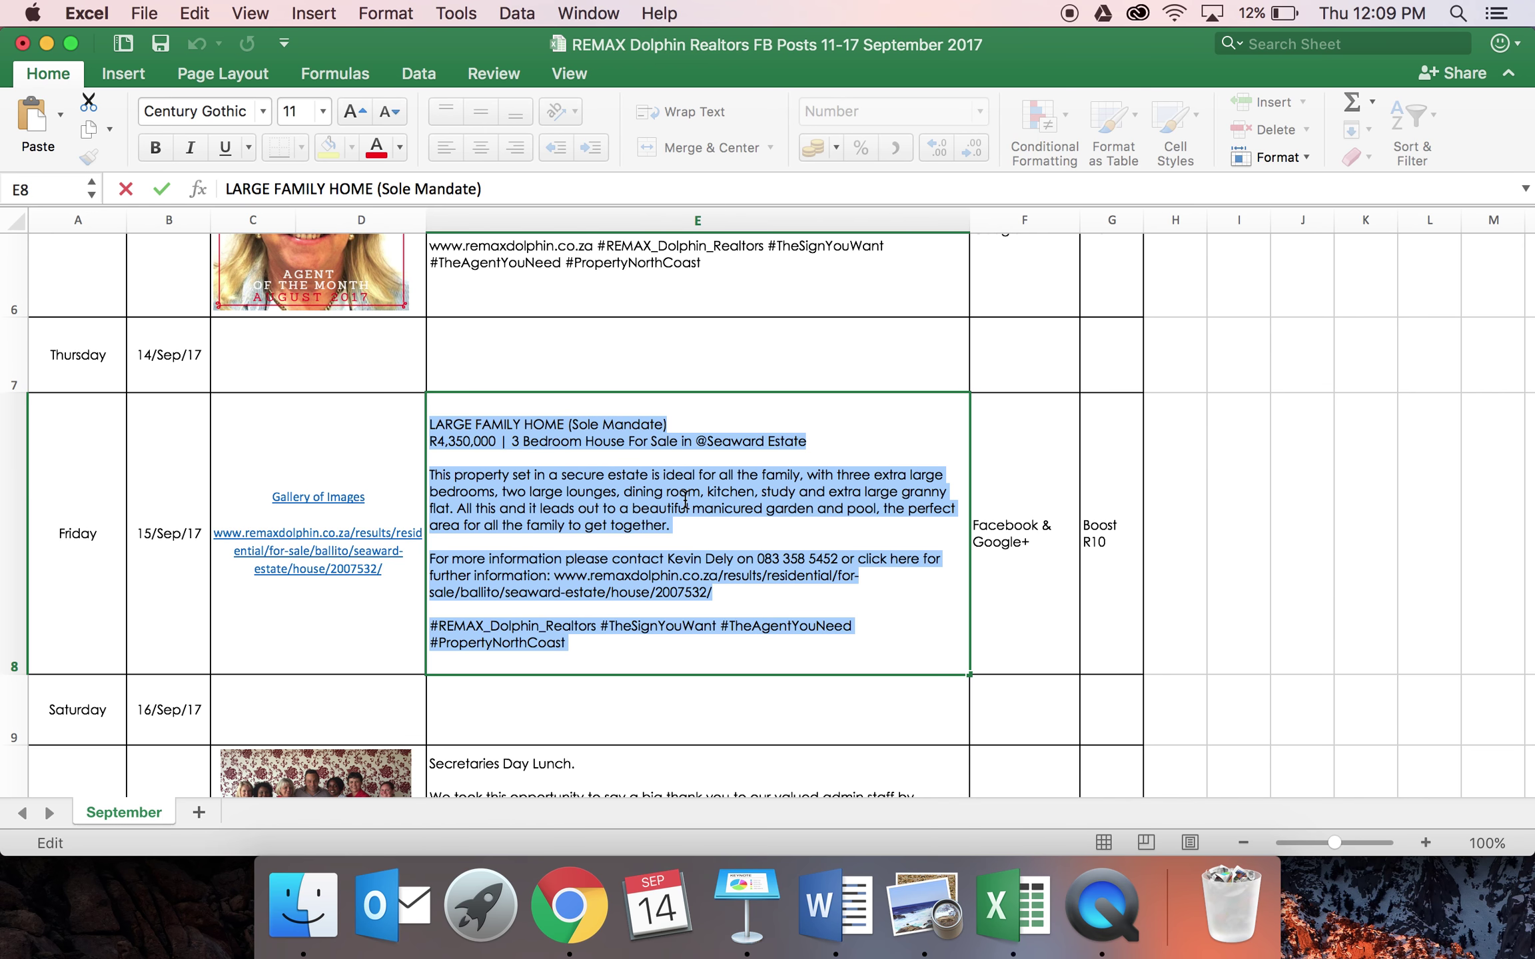
# Step: Start a page photo post with bn, fv and ijhgv from the To be Used folder
pyautogui.click(568, 899)
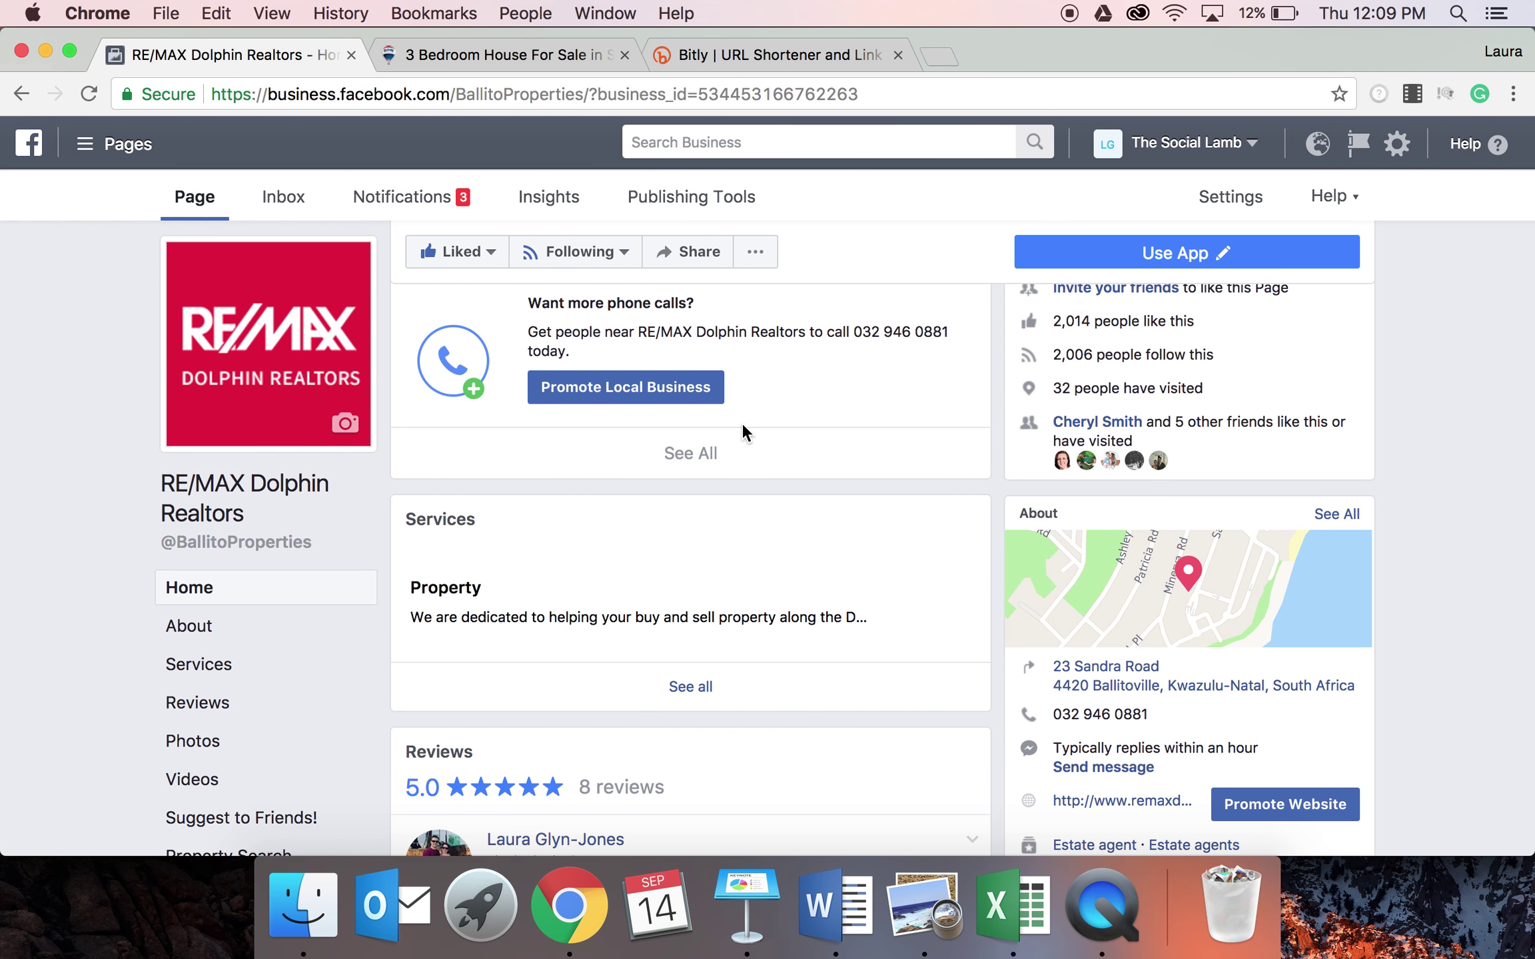
pyautogui.scroll(10, 740, 422)
pyautogui.click(446, 634)
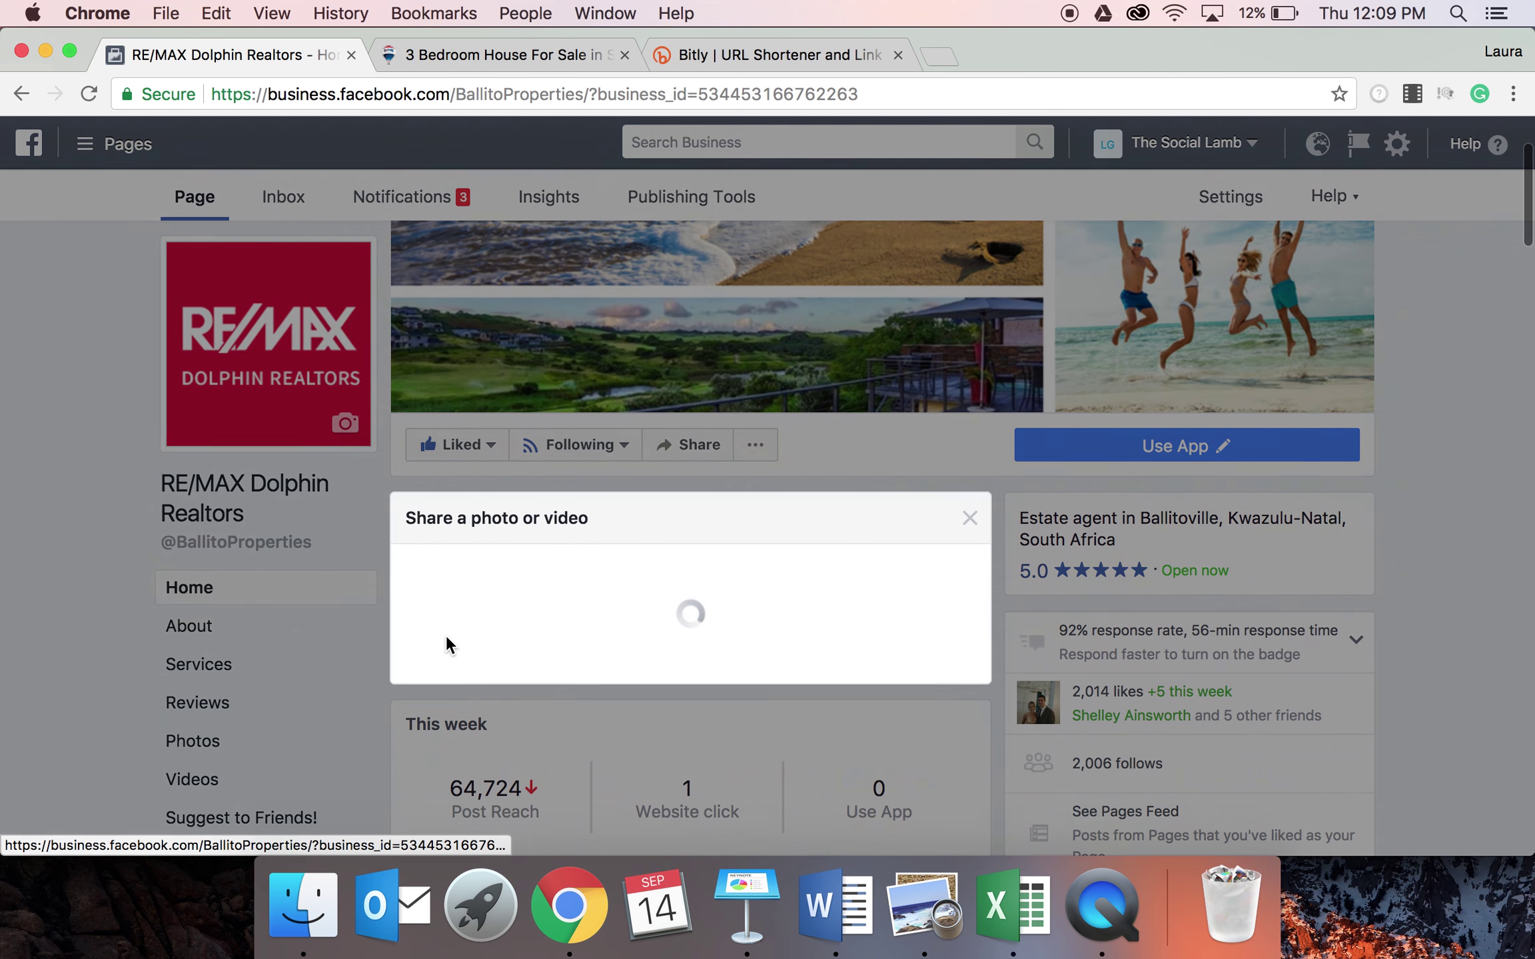
pyautogui.click(554, 591)
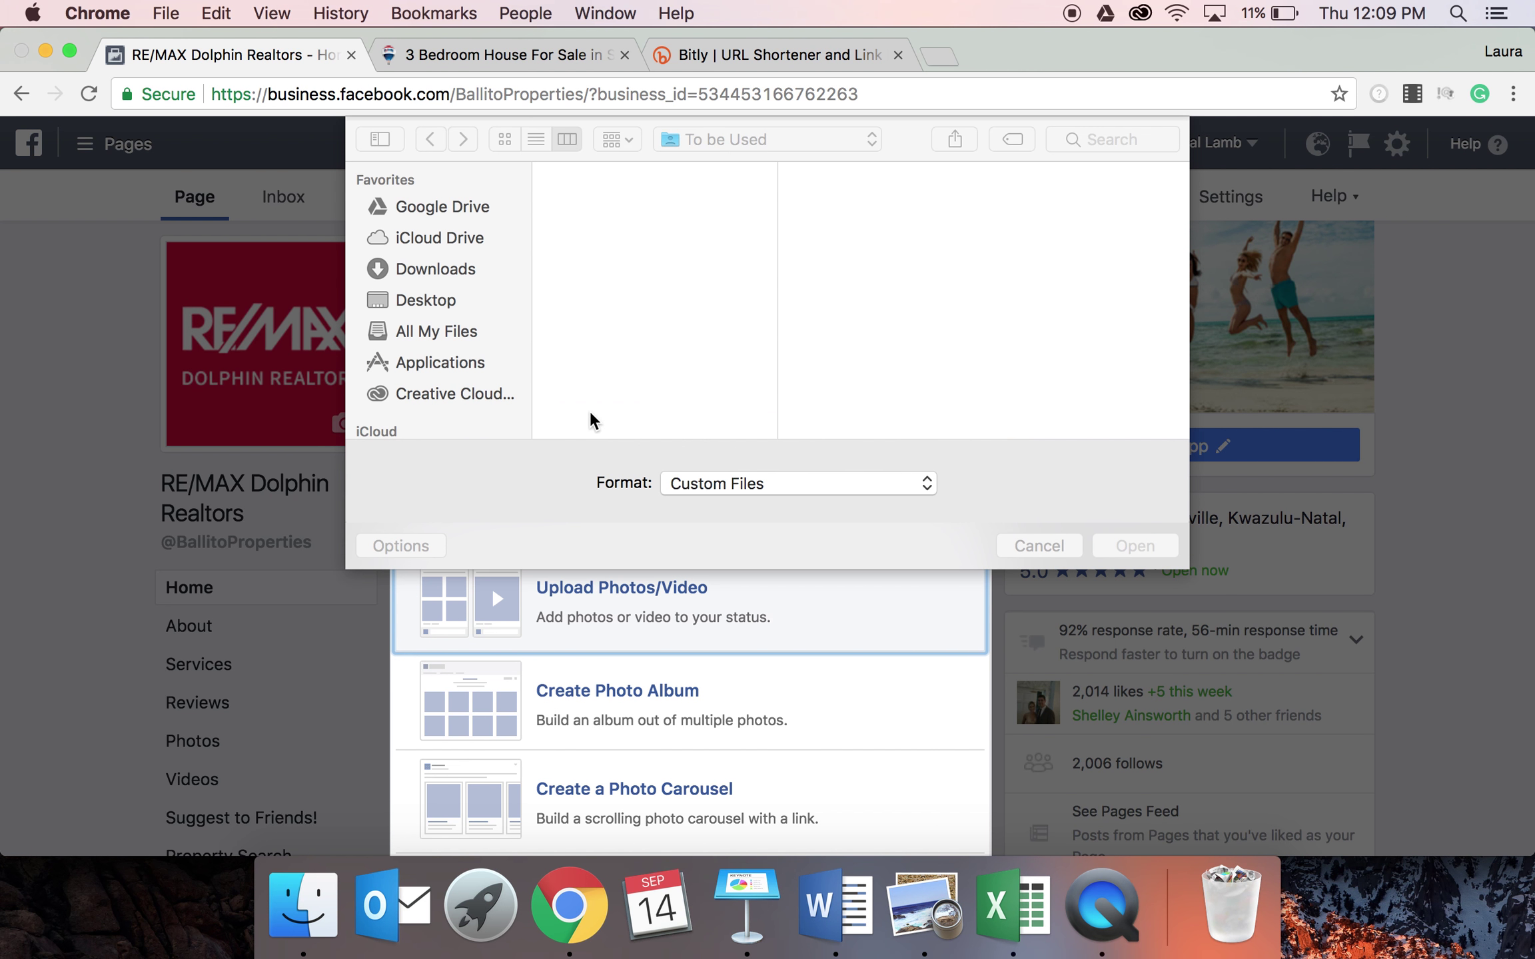
pyautogui.click(596, 205)
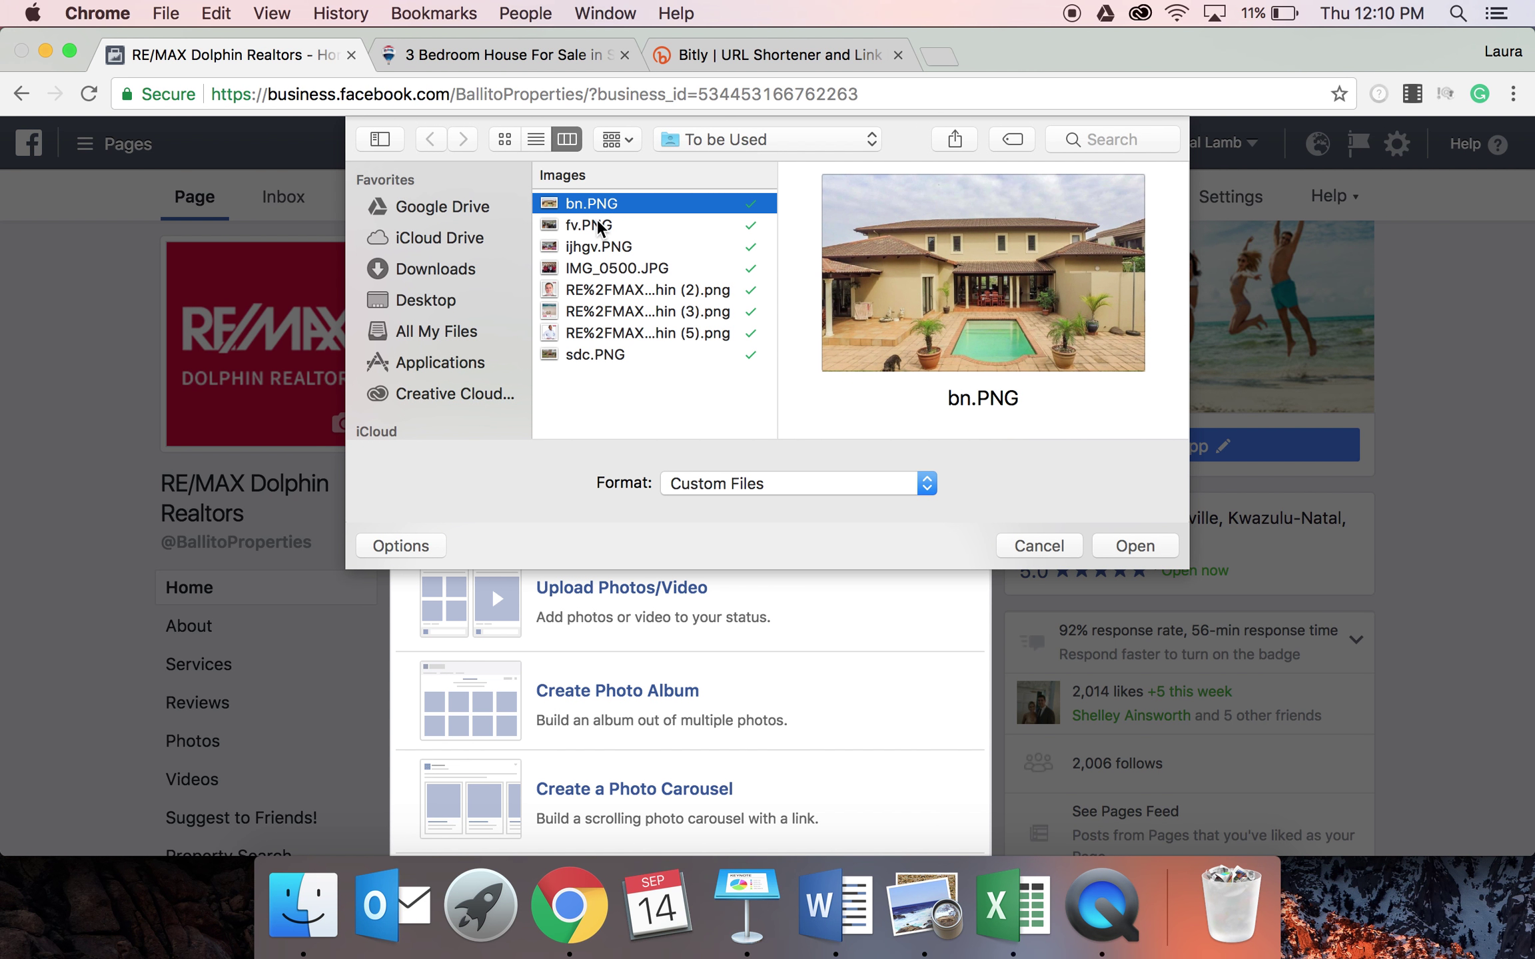
pyautogui.click(600, 226)
pyautogui.click(601, 248)
pyautogui.click(590, 207)
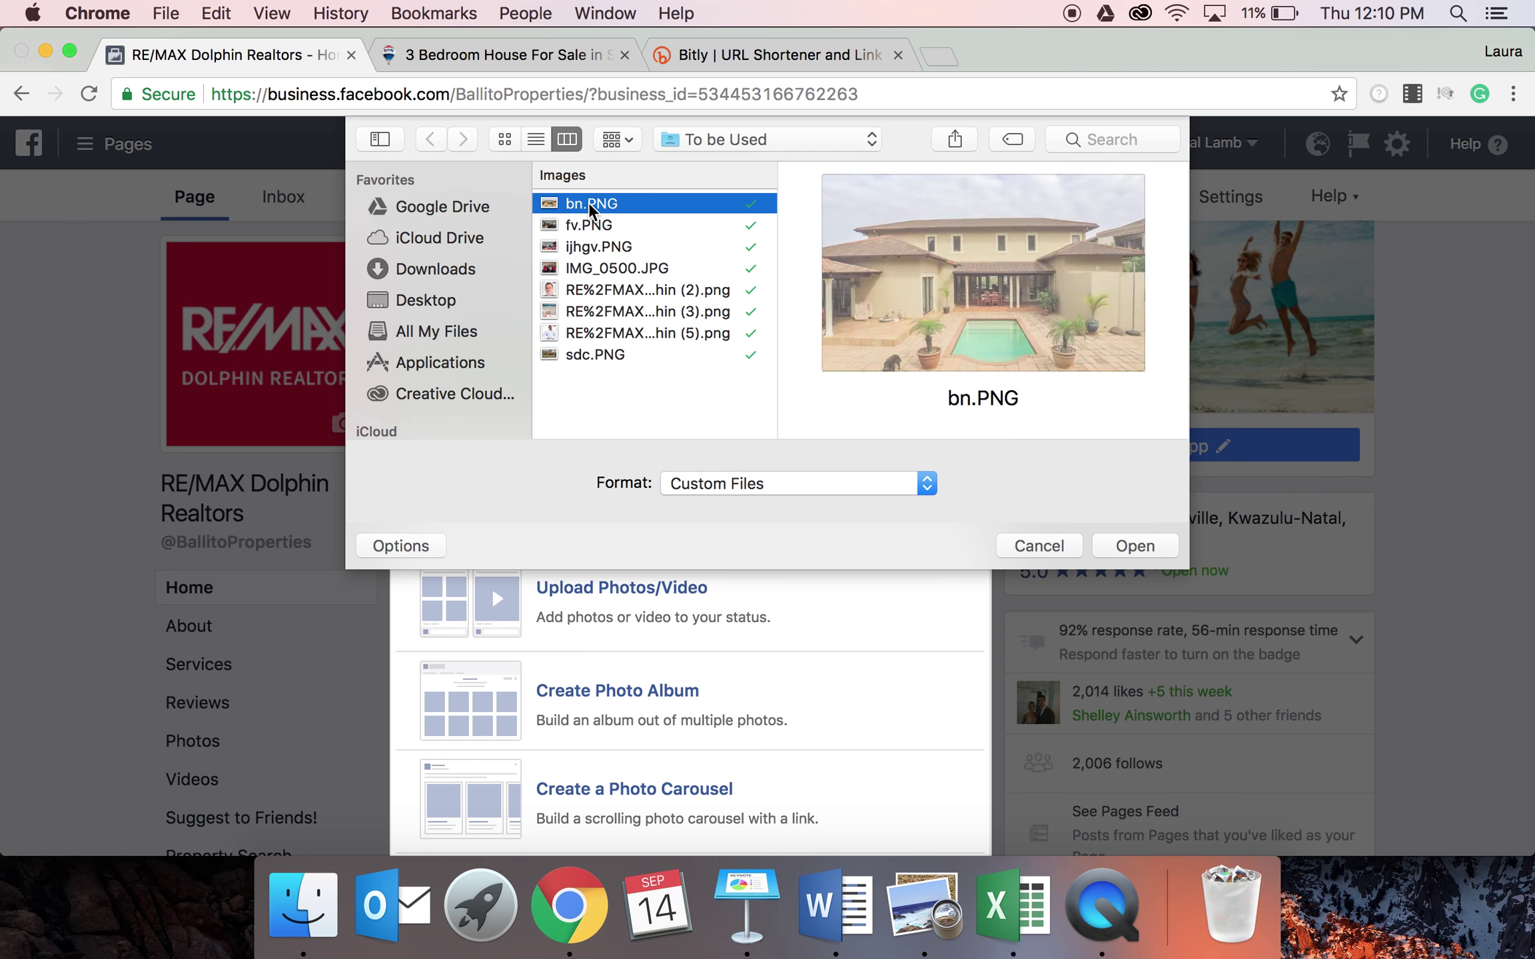
pyautogui.keyDown('shift'); pyautogui.click(600, 248); pyautogui.keyUp('shift')
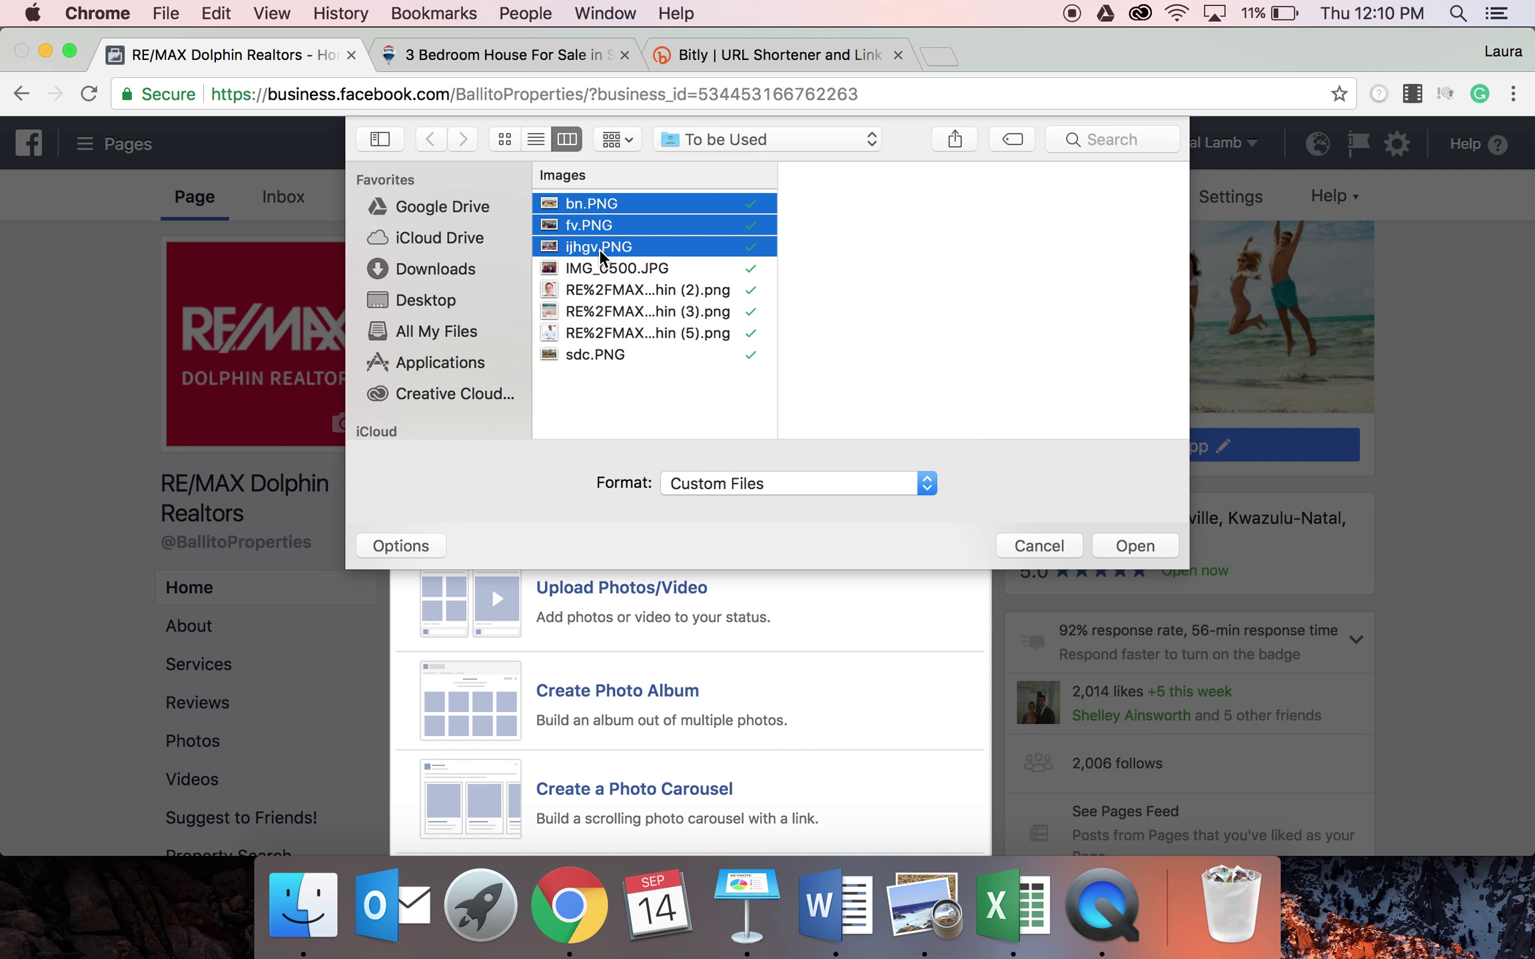
pyautogui.click(1122, 548)
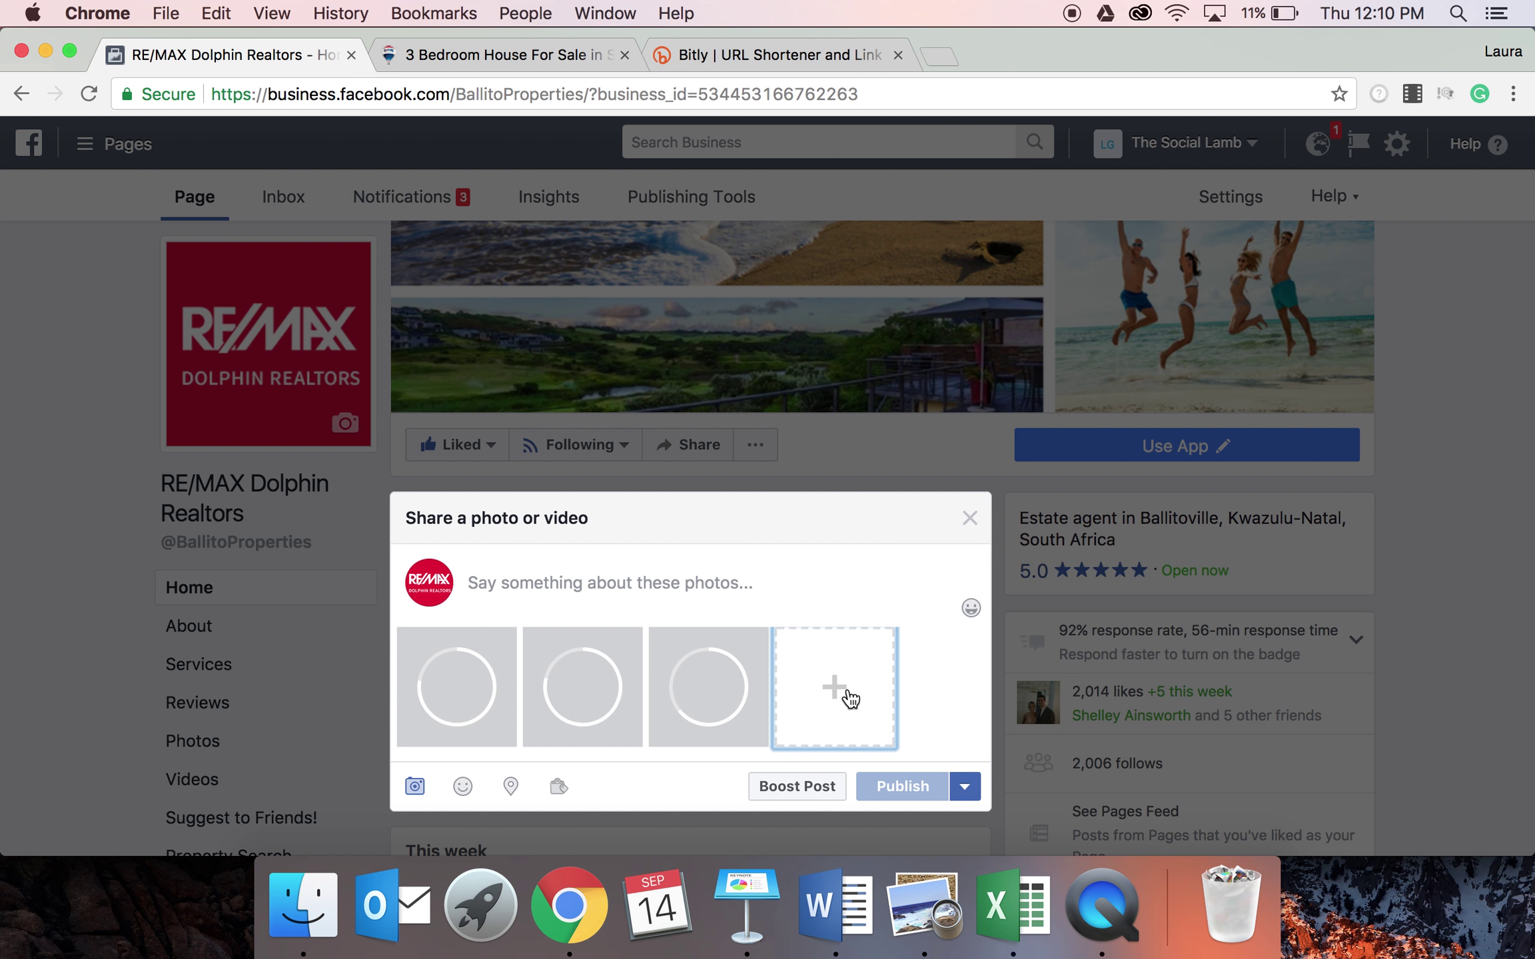
# Step: Add sdc.PNG as the post's fourth house photo
pyautogui.click(850, 698)
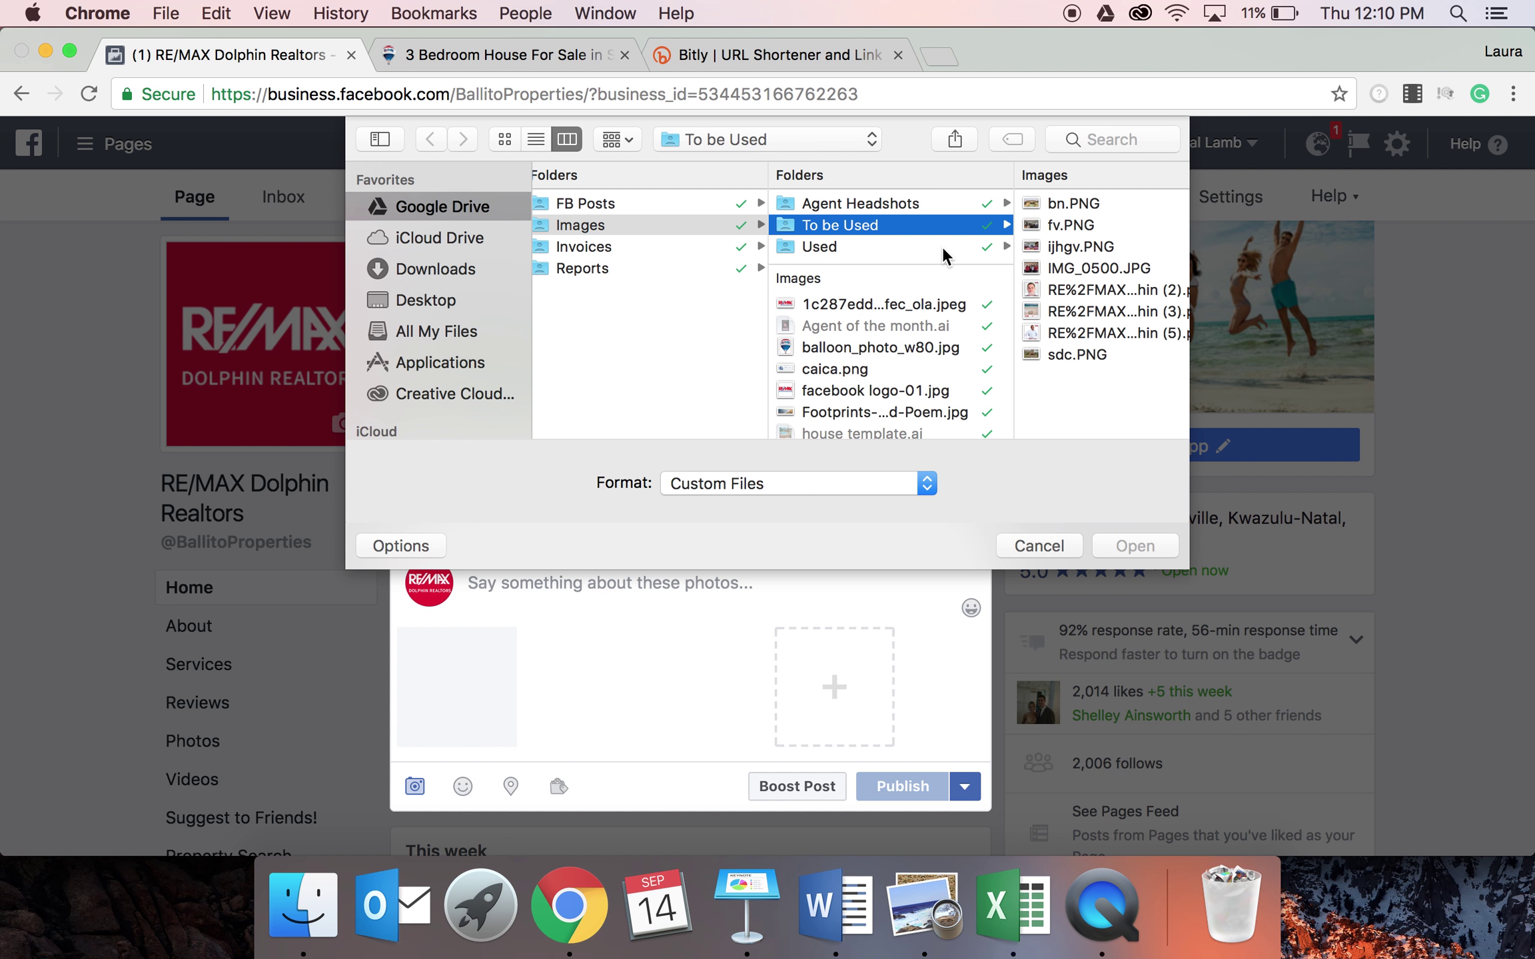
pyautogui.click(1072, 355)
pyautogui.doubleClick(791, 357)
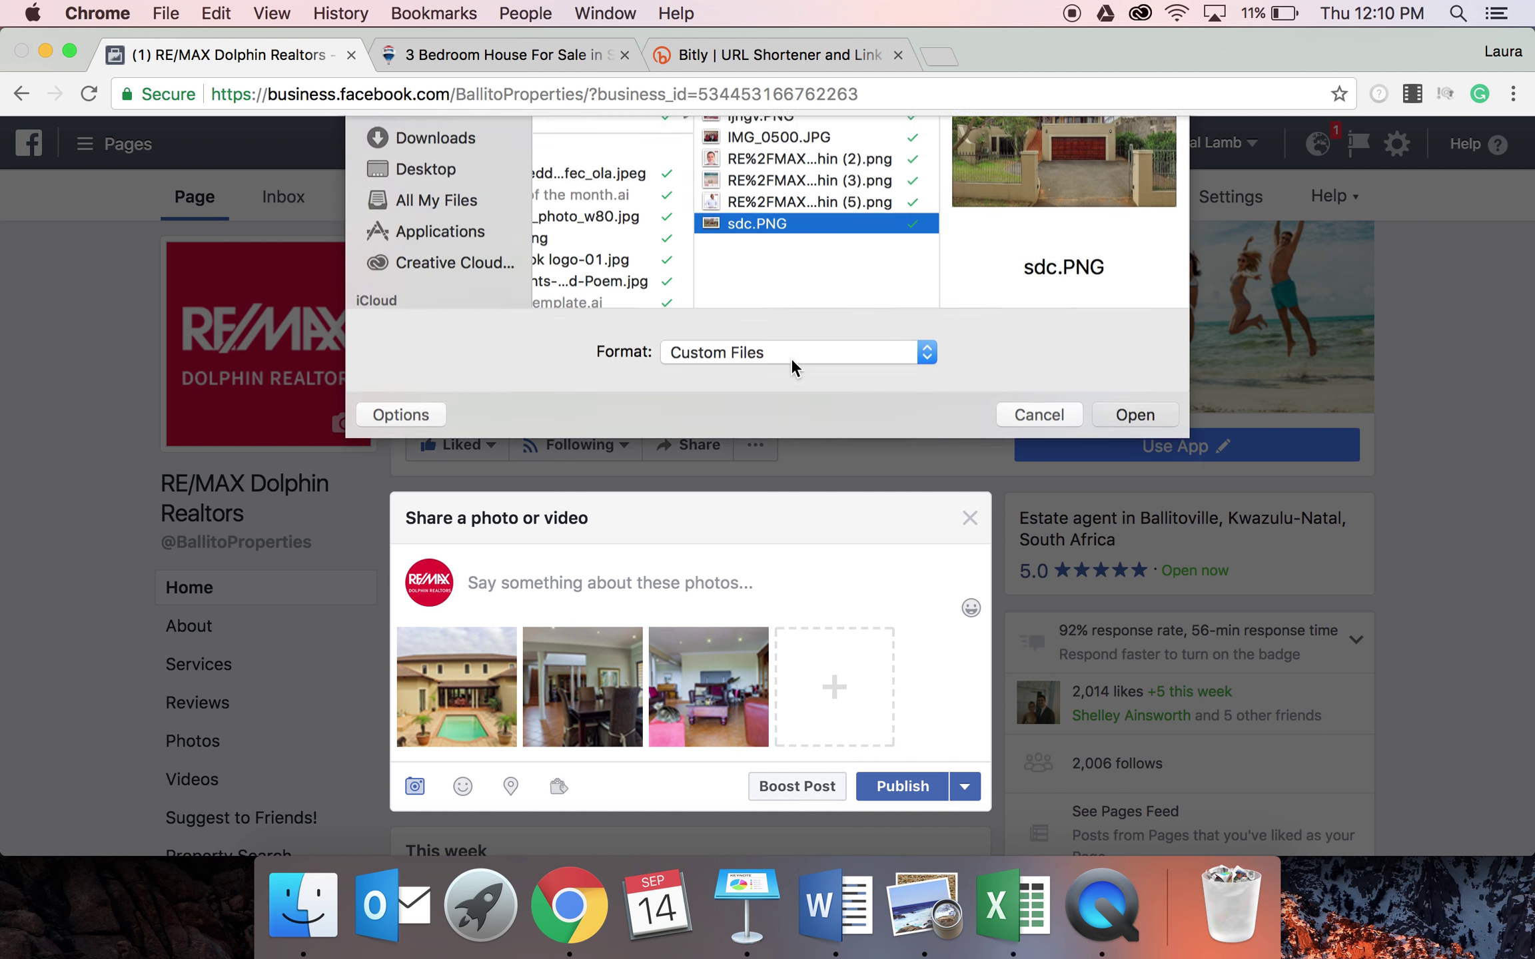
pyautogui.scroll(-2, 729, 558)
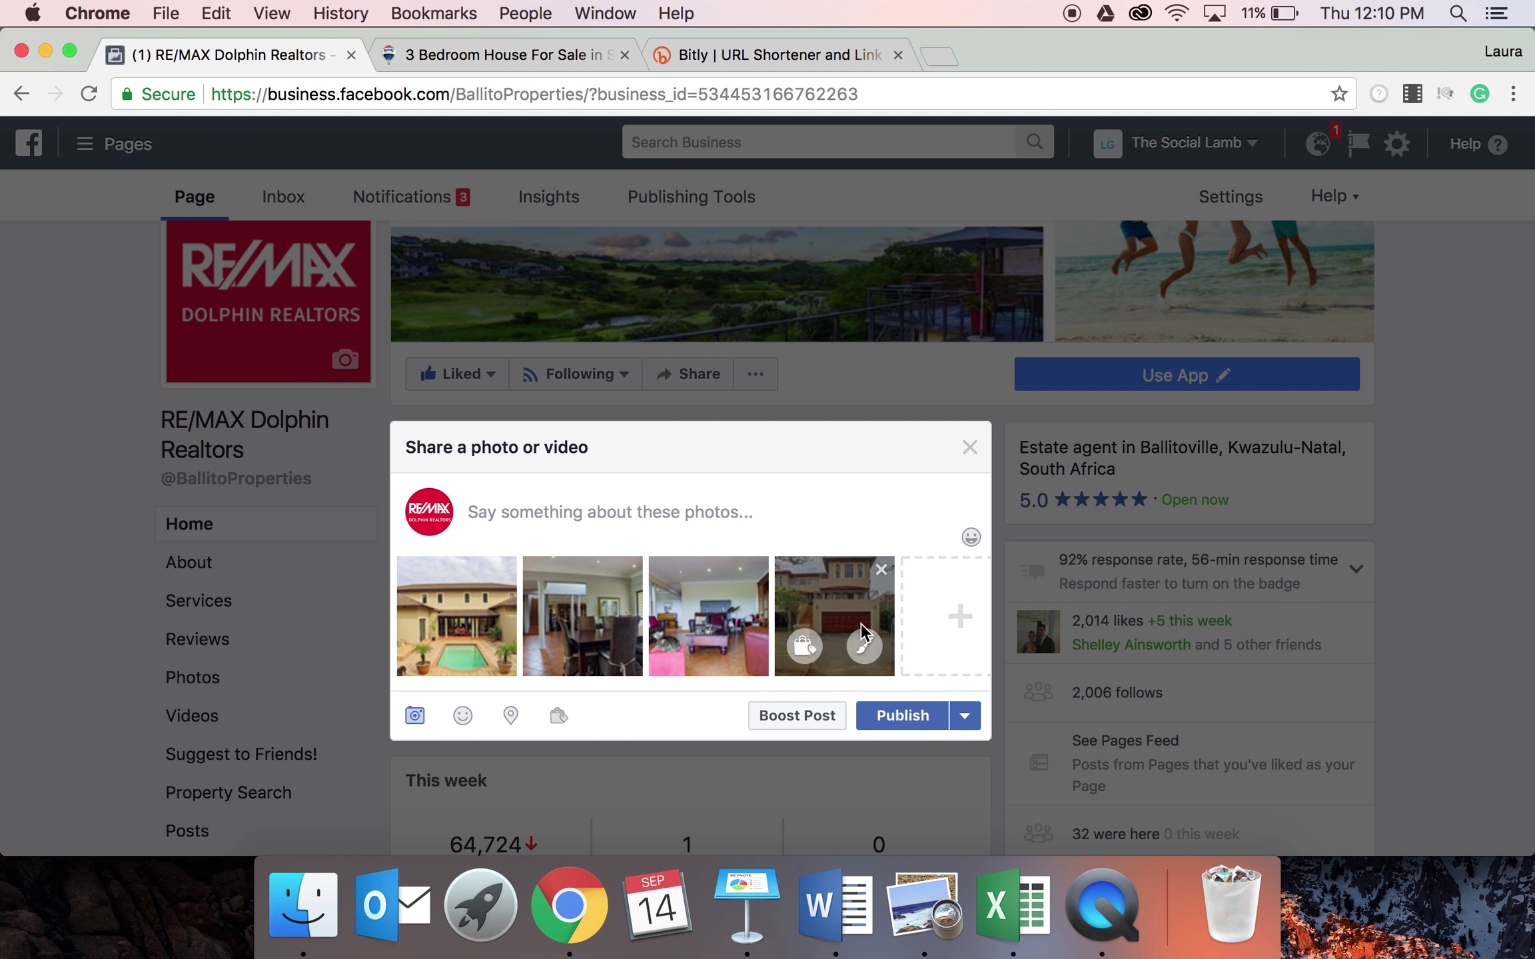
# Step: Paste the Seaward Estate R4,350,000 listing text, link and hashtags as the photo caption
pyautogui.click(529, 501)
pyautogui.press('super+v')
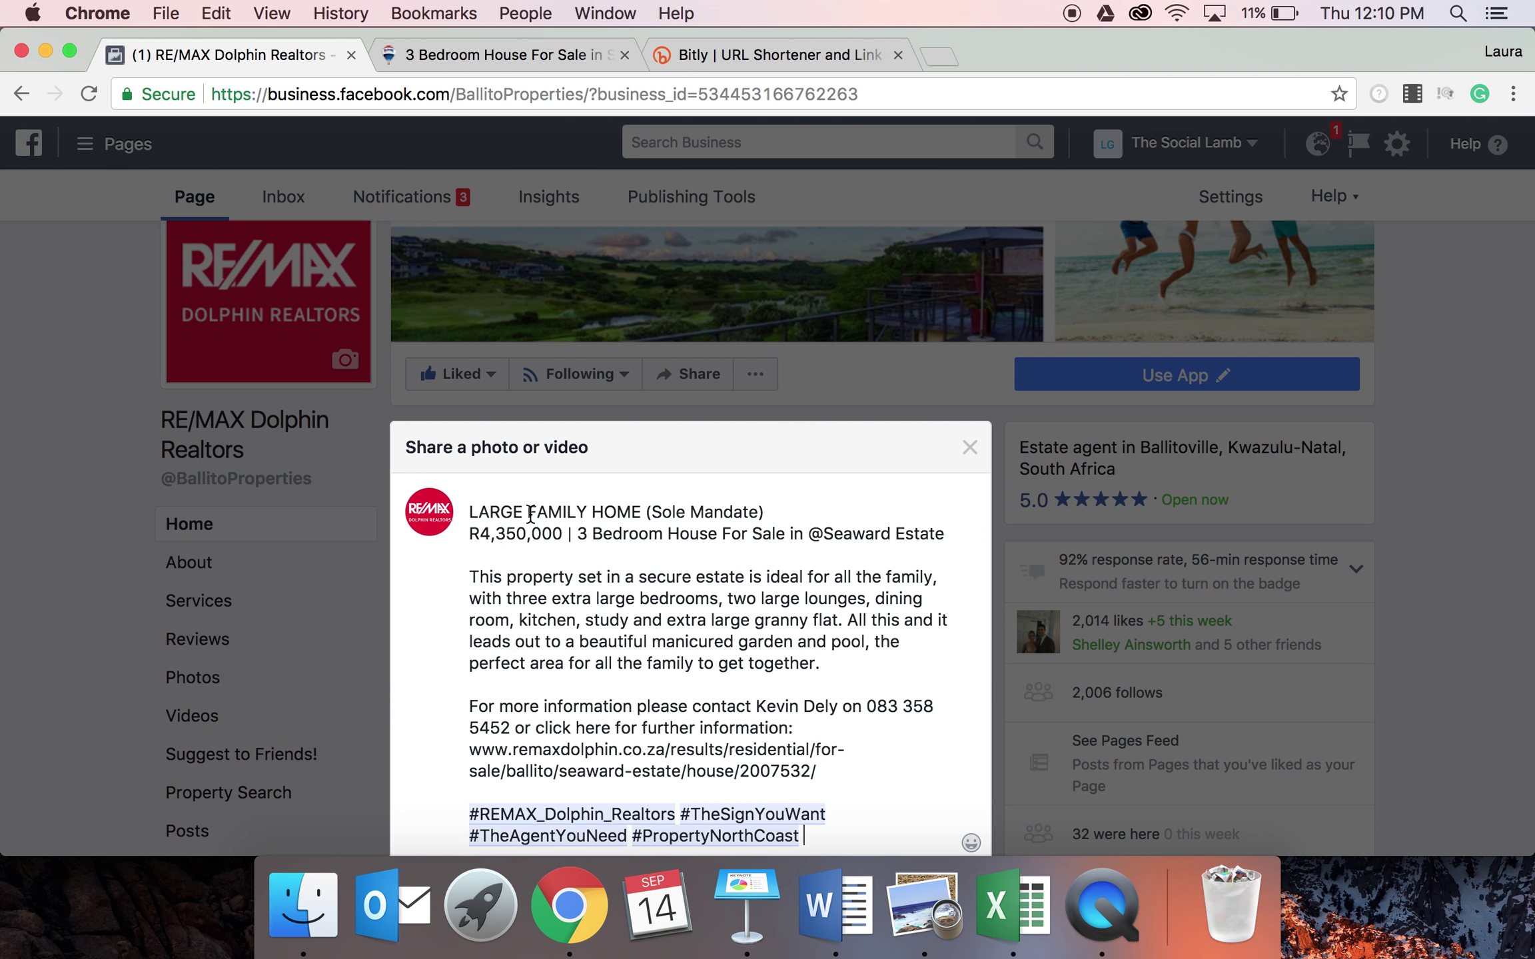
pyautogui.scroll(-5, 530, 515)
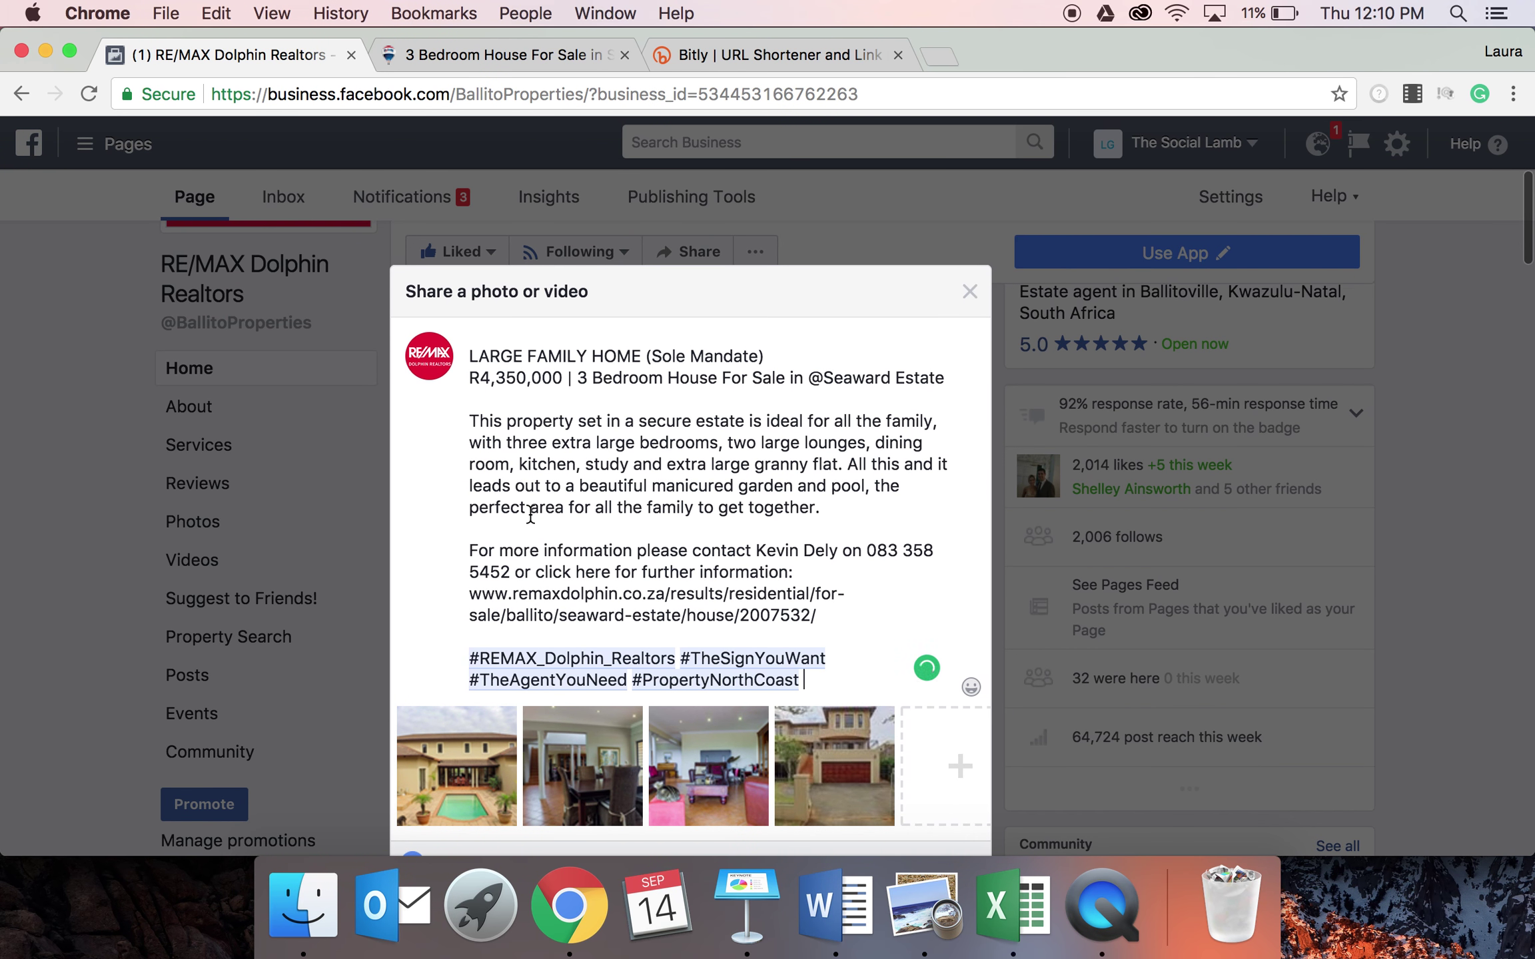
pyautogui.scroll(-3, 530, 514)
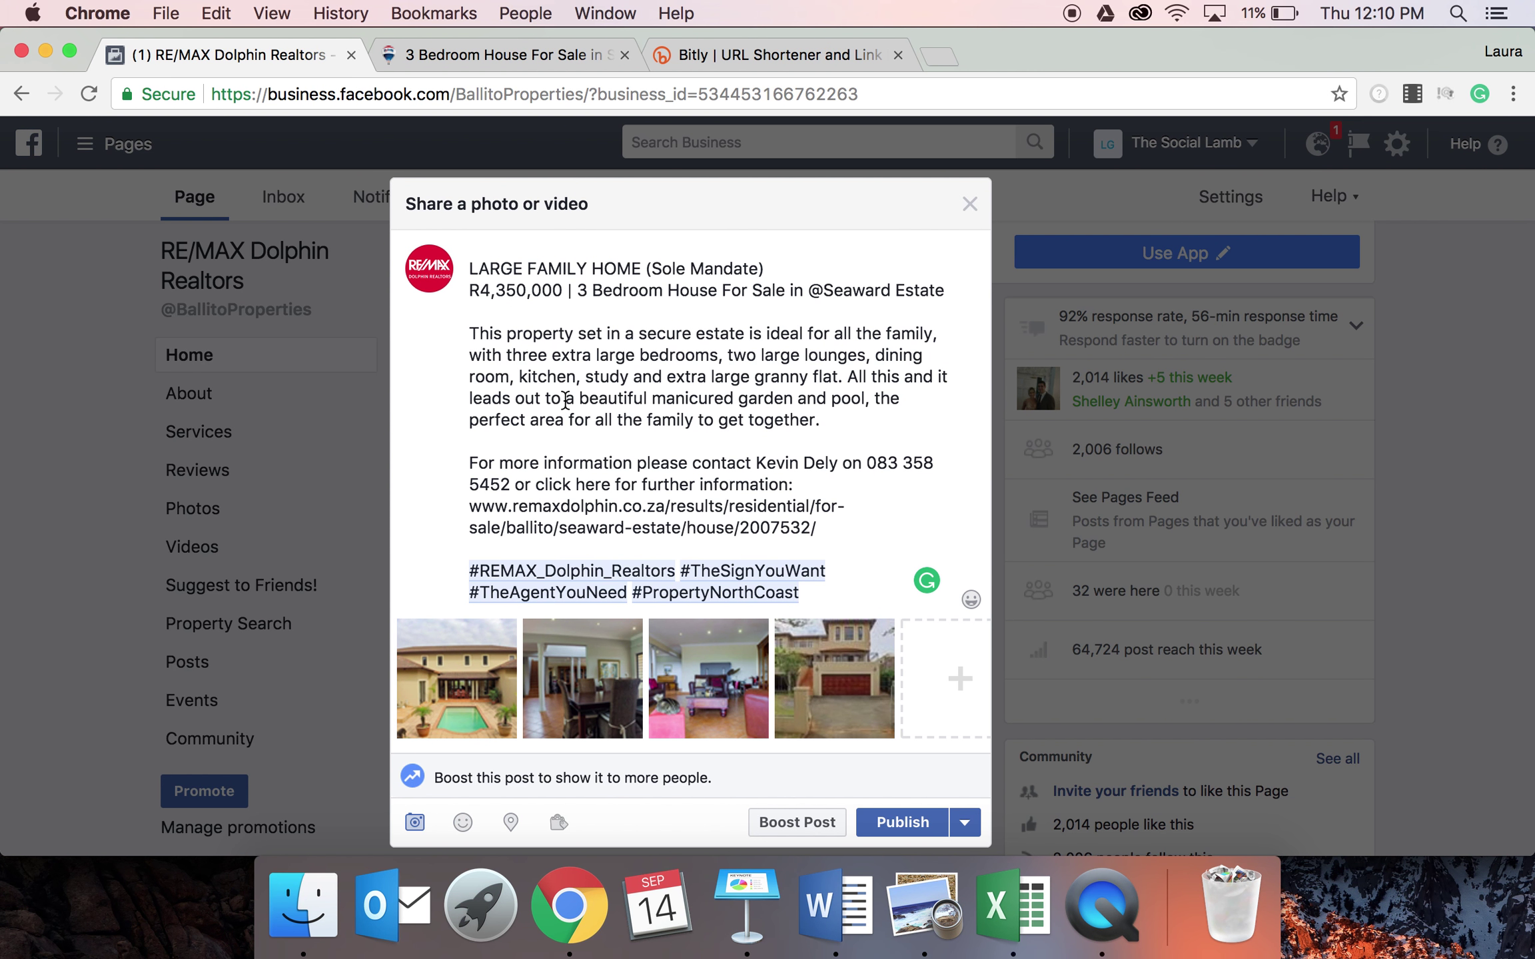
pyautogui.click(822, 290)
pyautogui.click(943, 291)
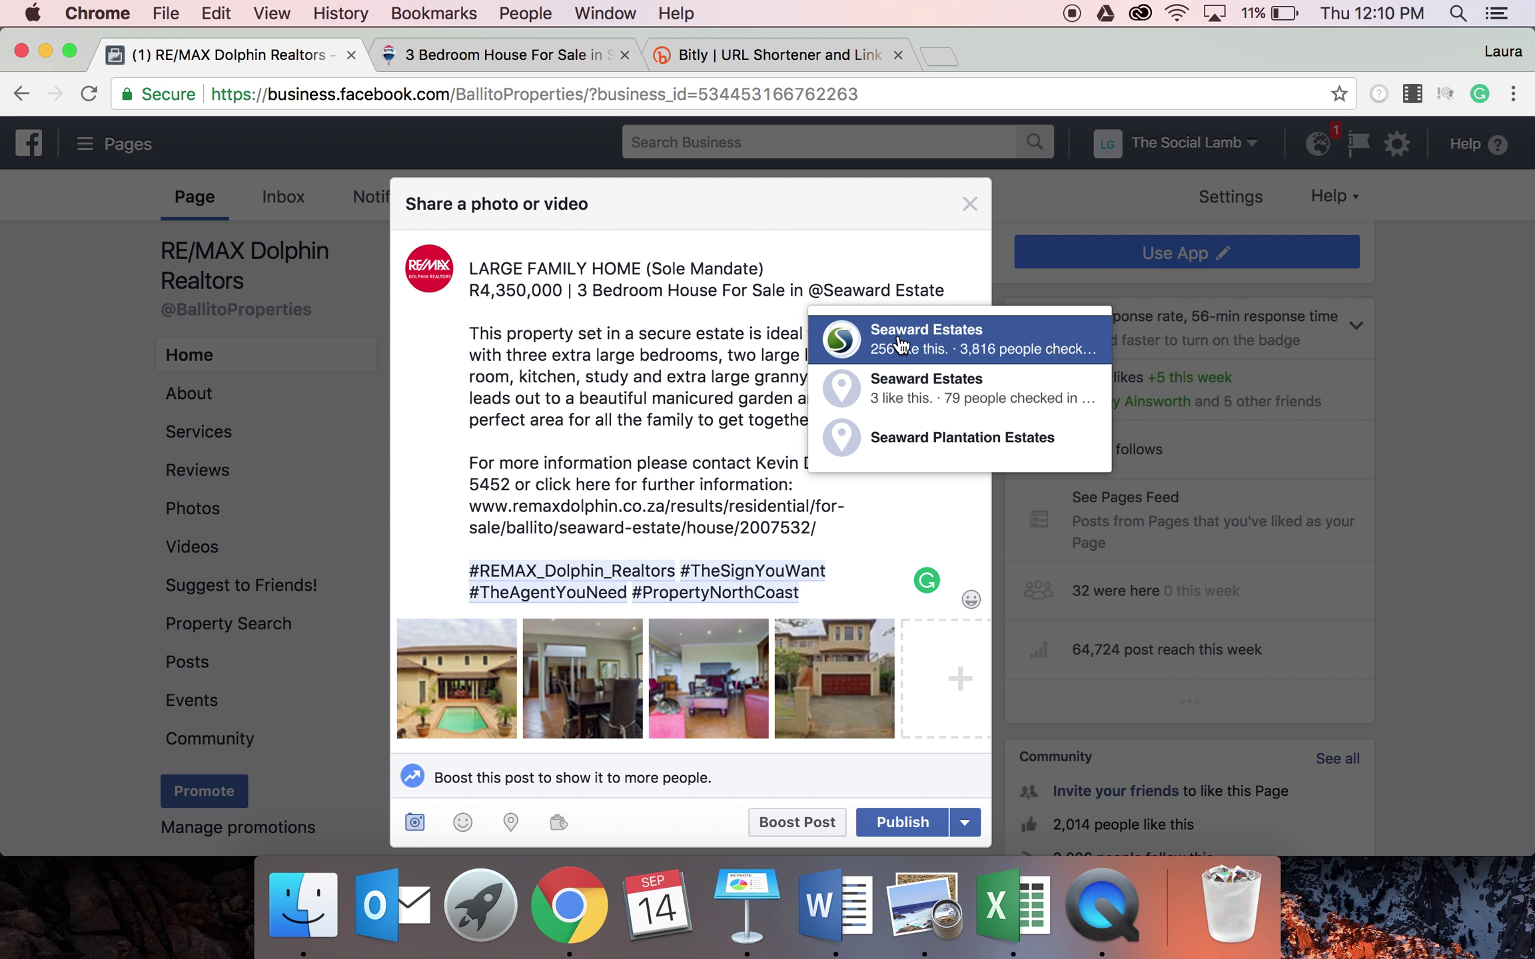
pyautogui.click(899, 341)
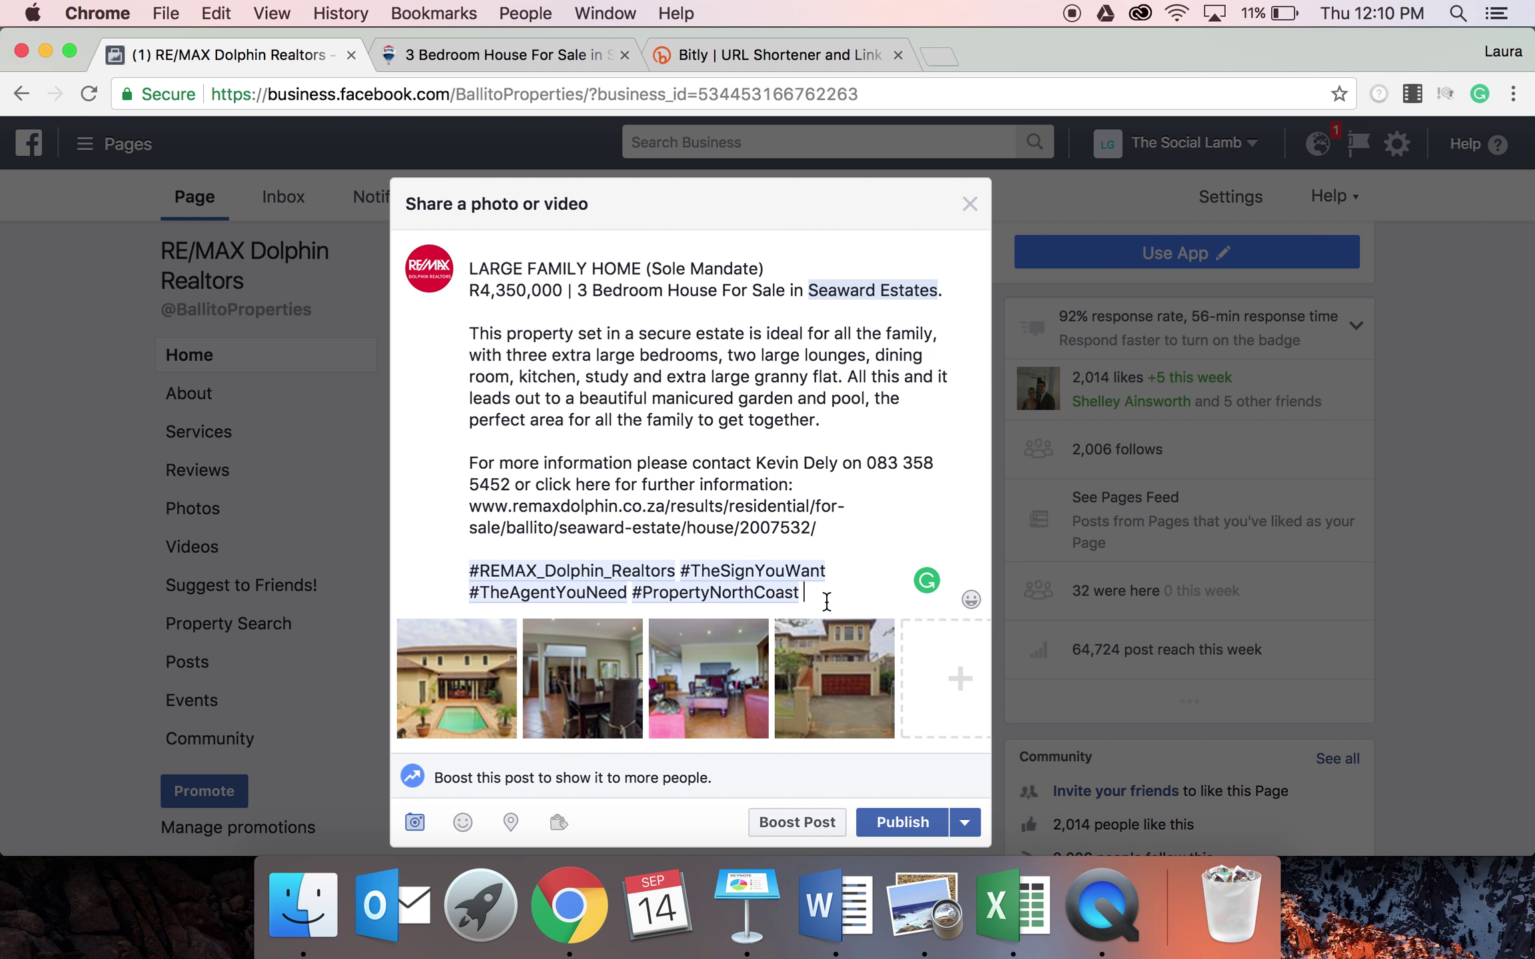
pyautogui.write('@Re/max')
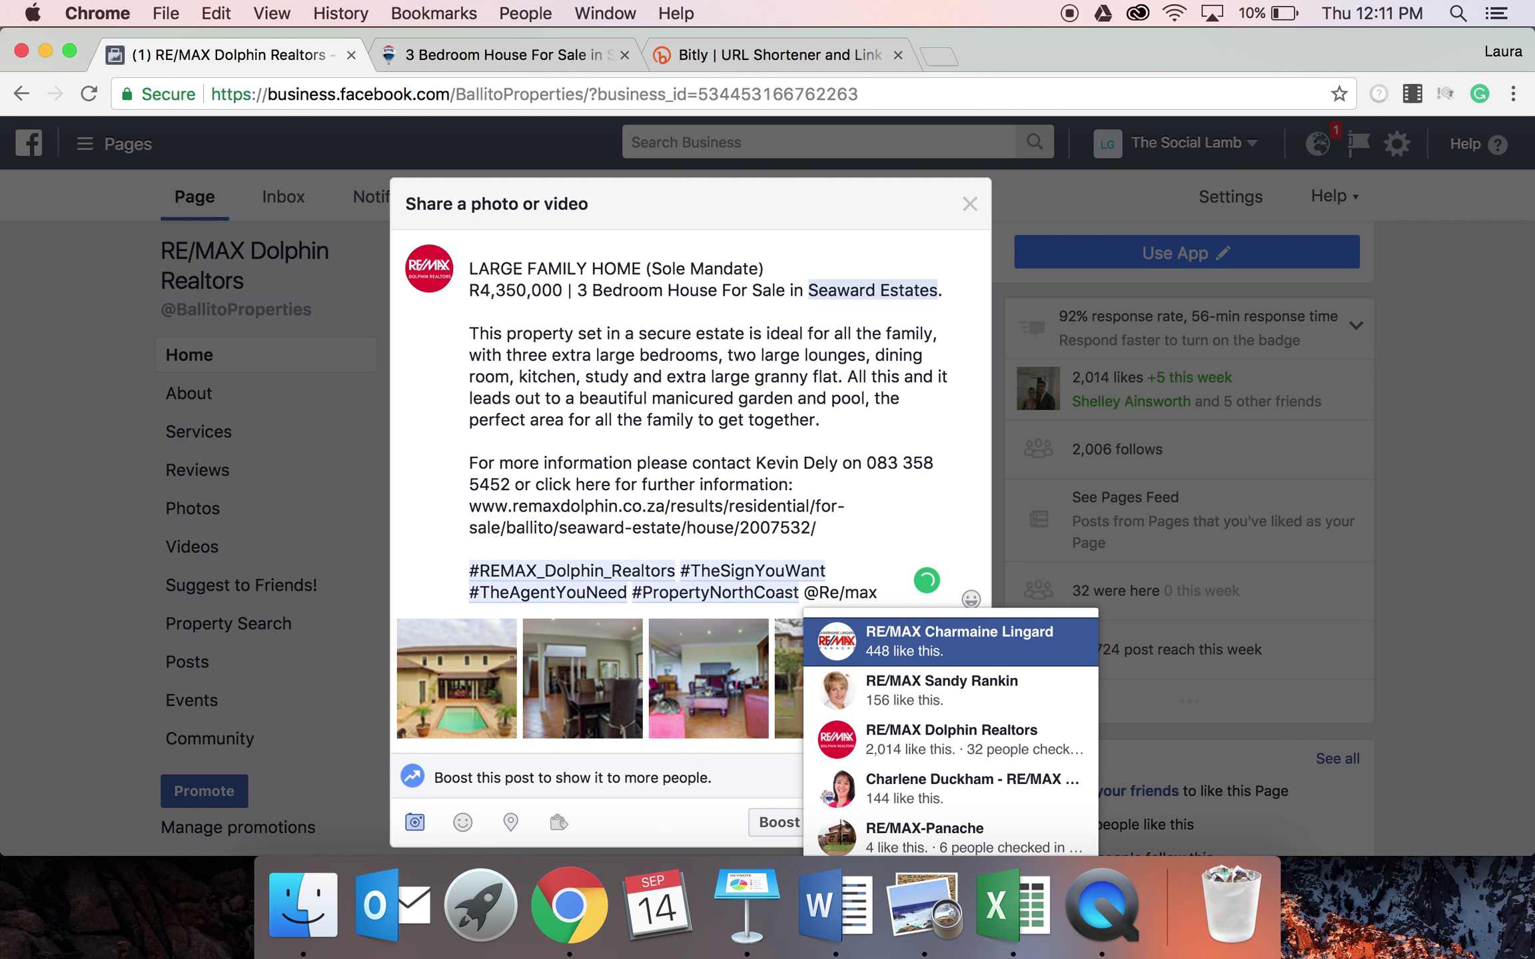
pyautogui.write(' Dol')
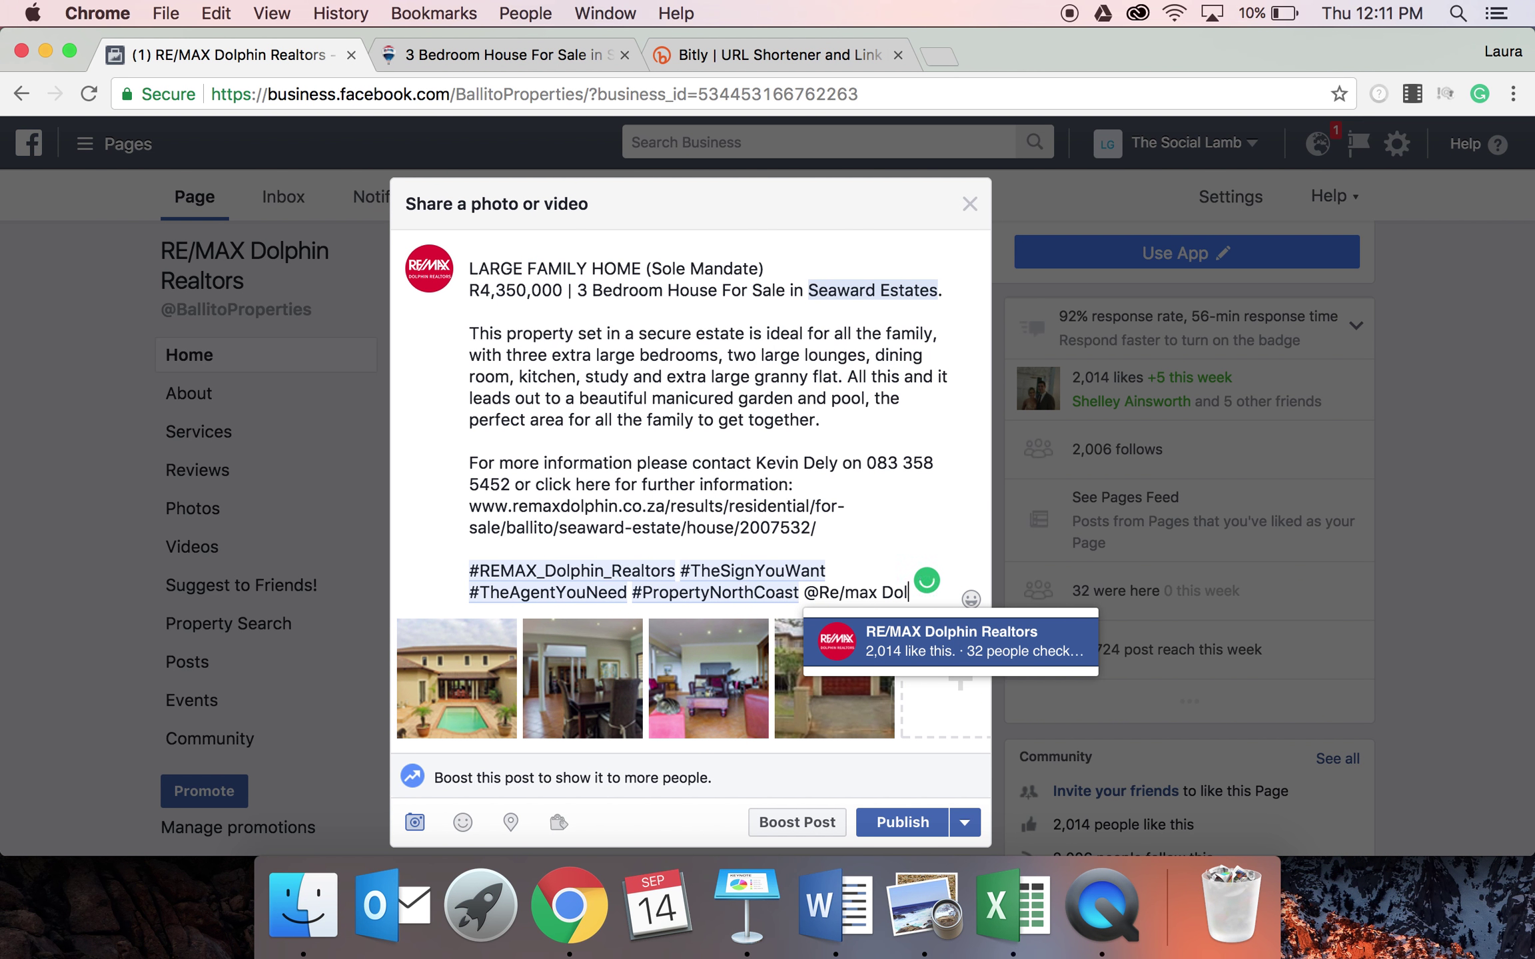
pyautogui.press('Return')
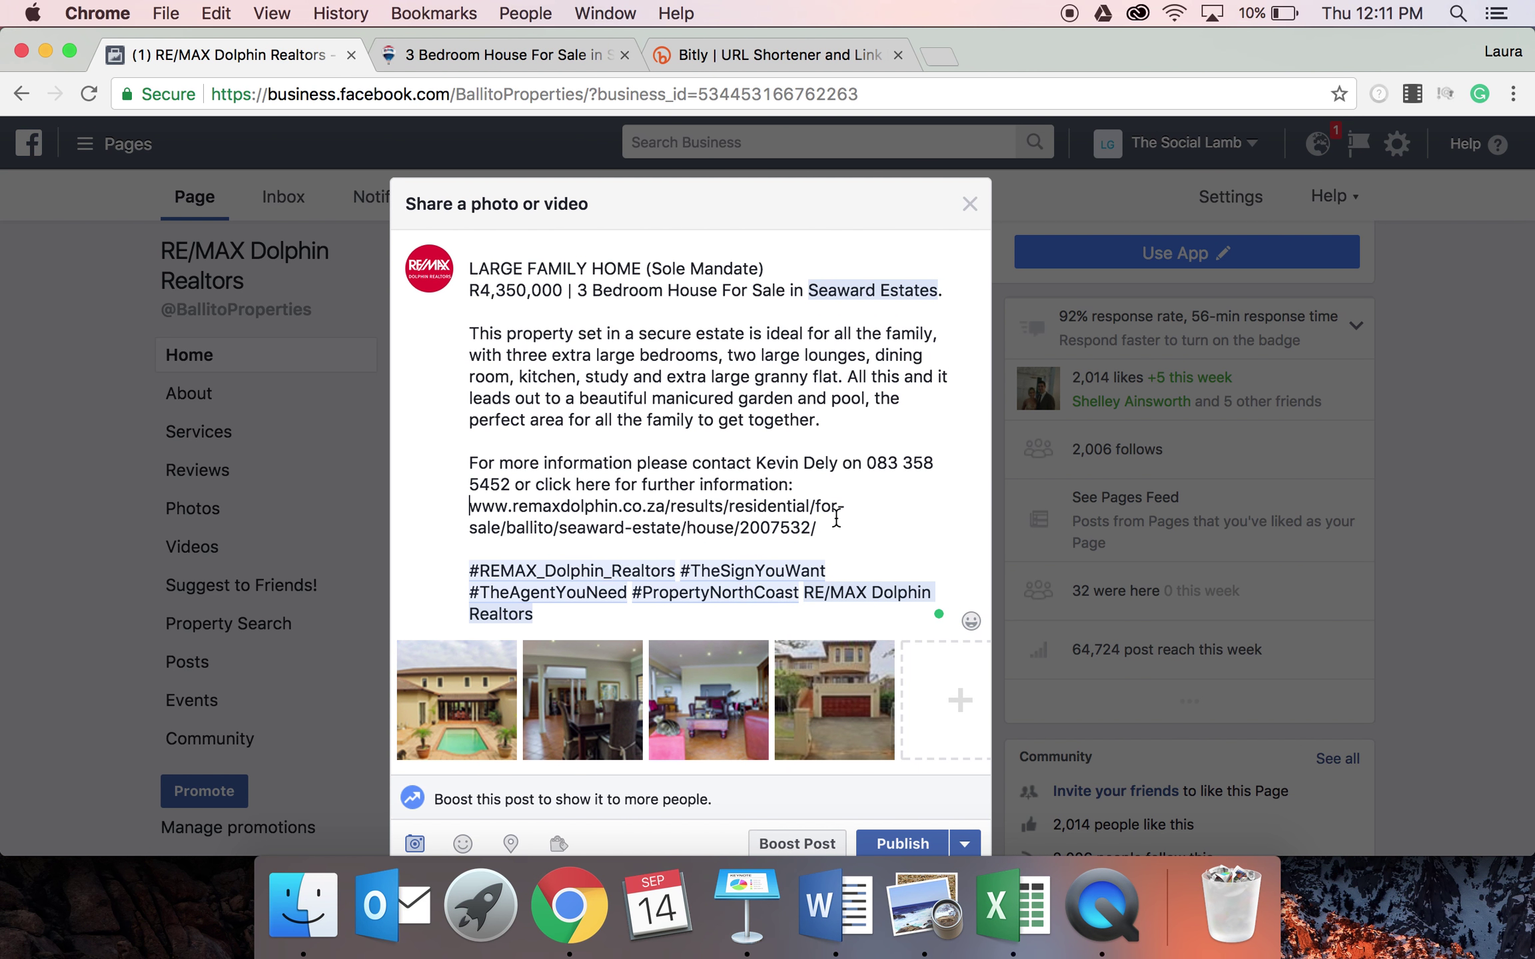
pyautogui.moveTo(855, 523); pyautogui.dragTo(469, 507)
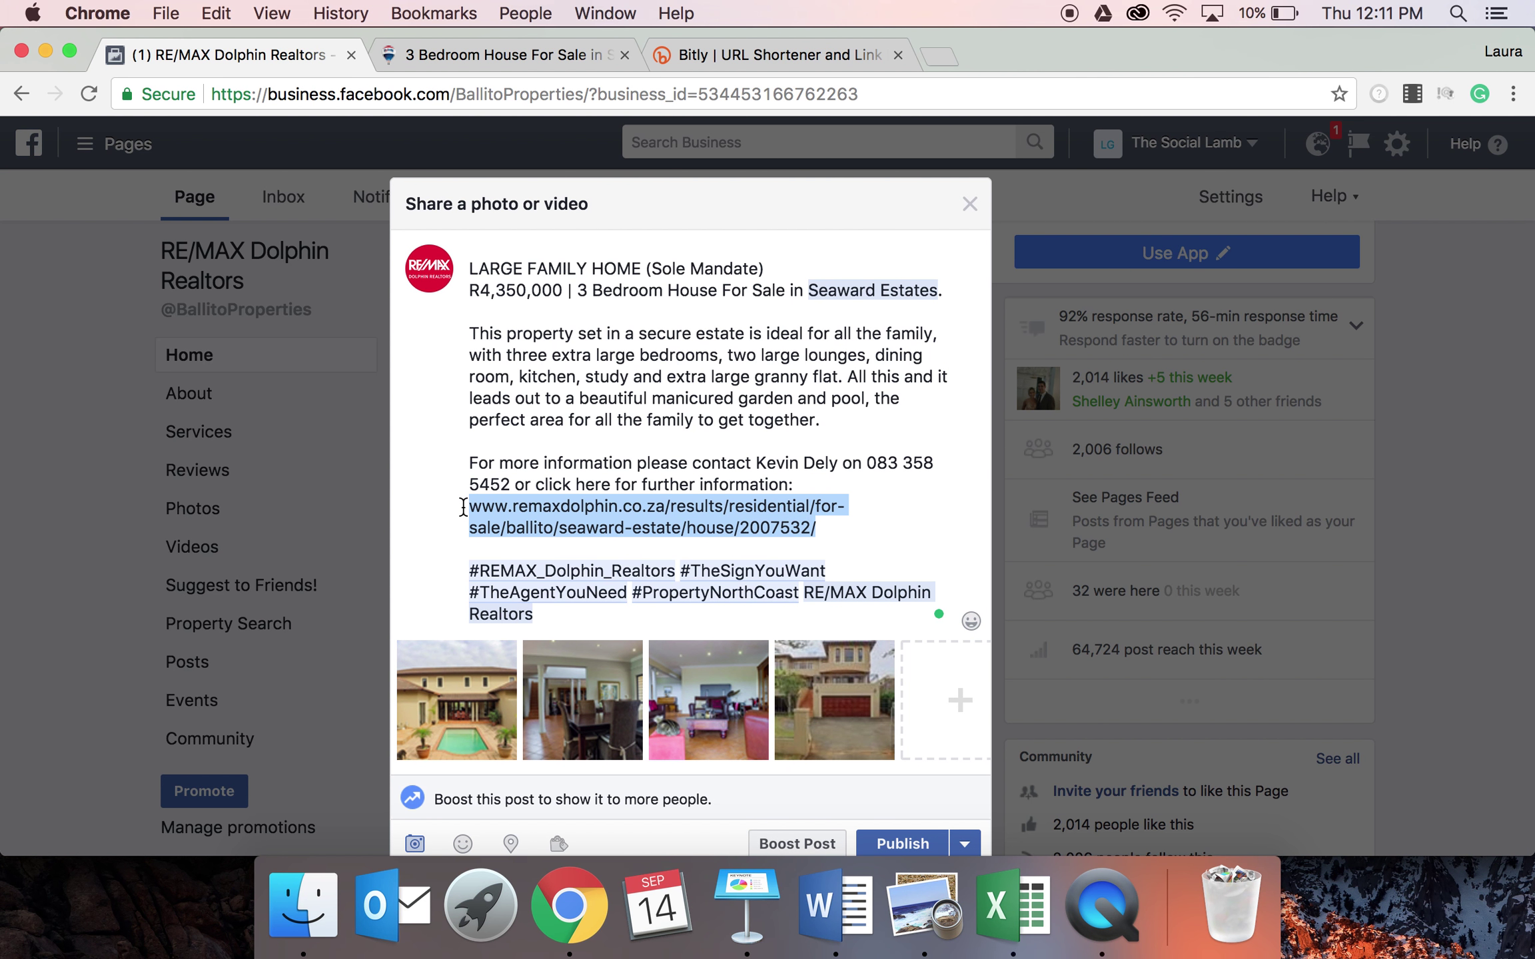
pyautogui.press('super+x')
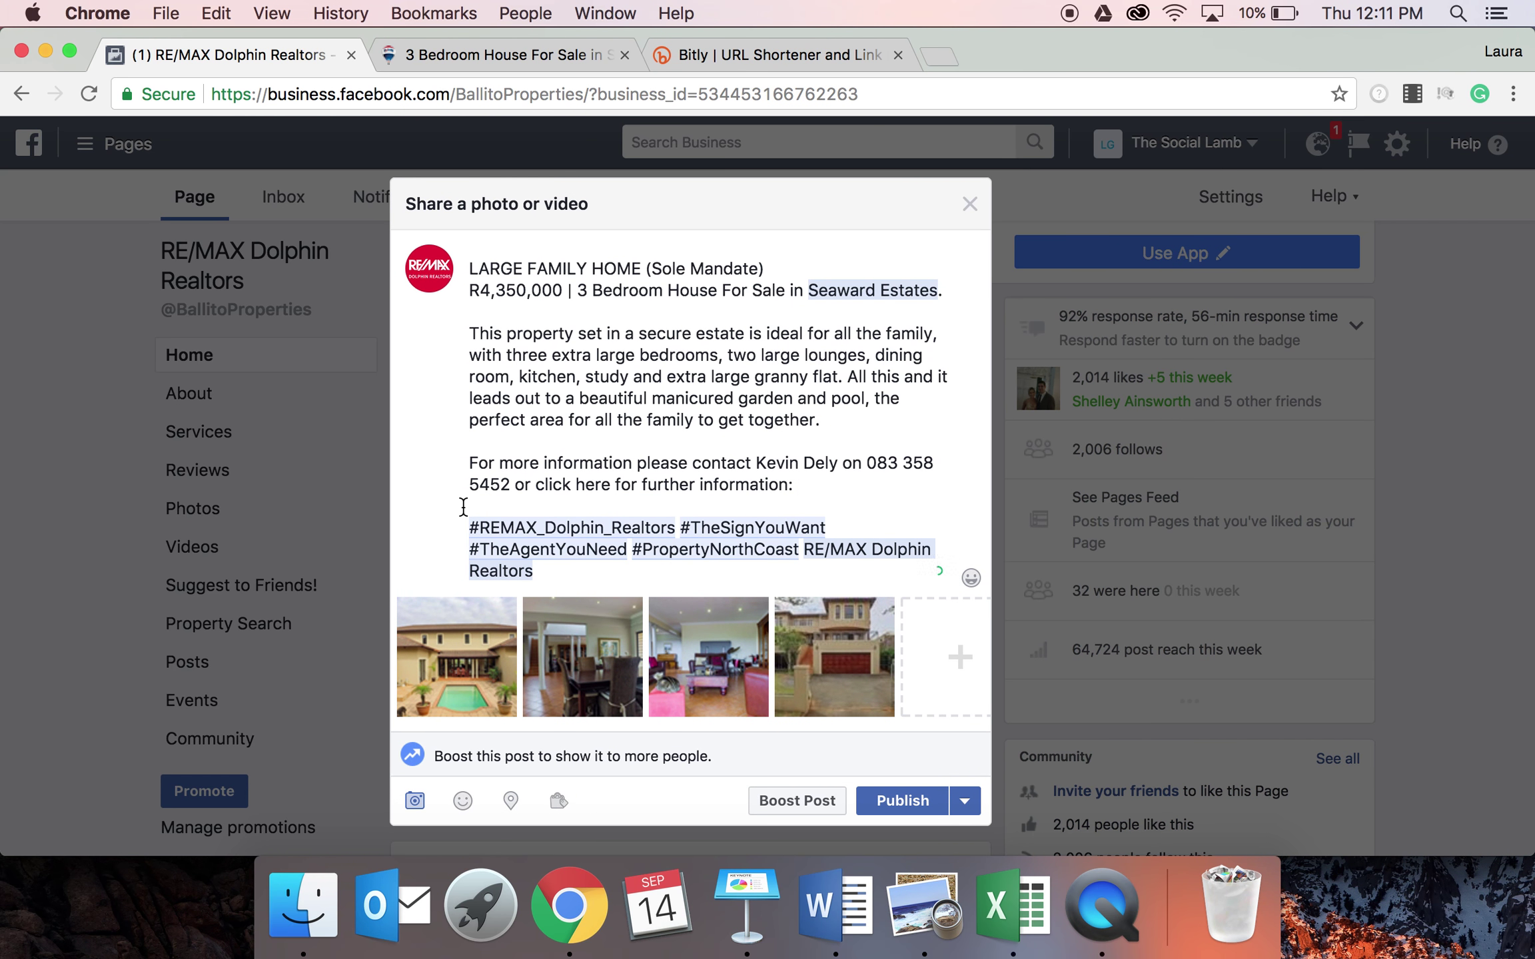
pyautogui.click(728, 58)
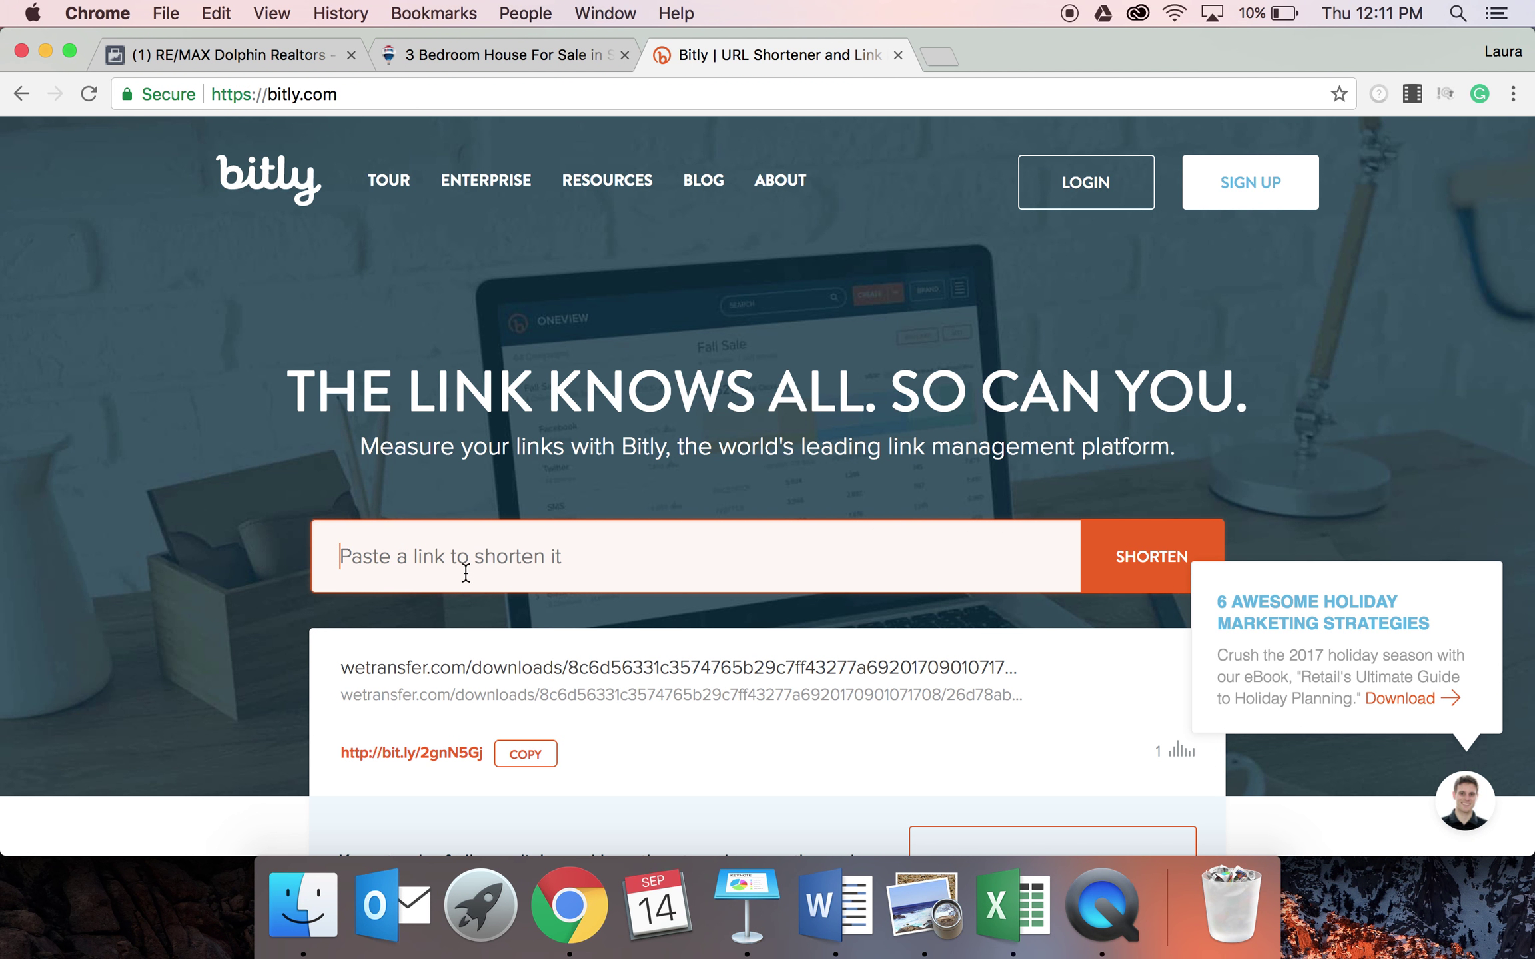
pyautogui.press('super+v')
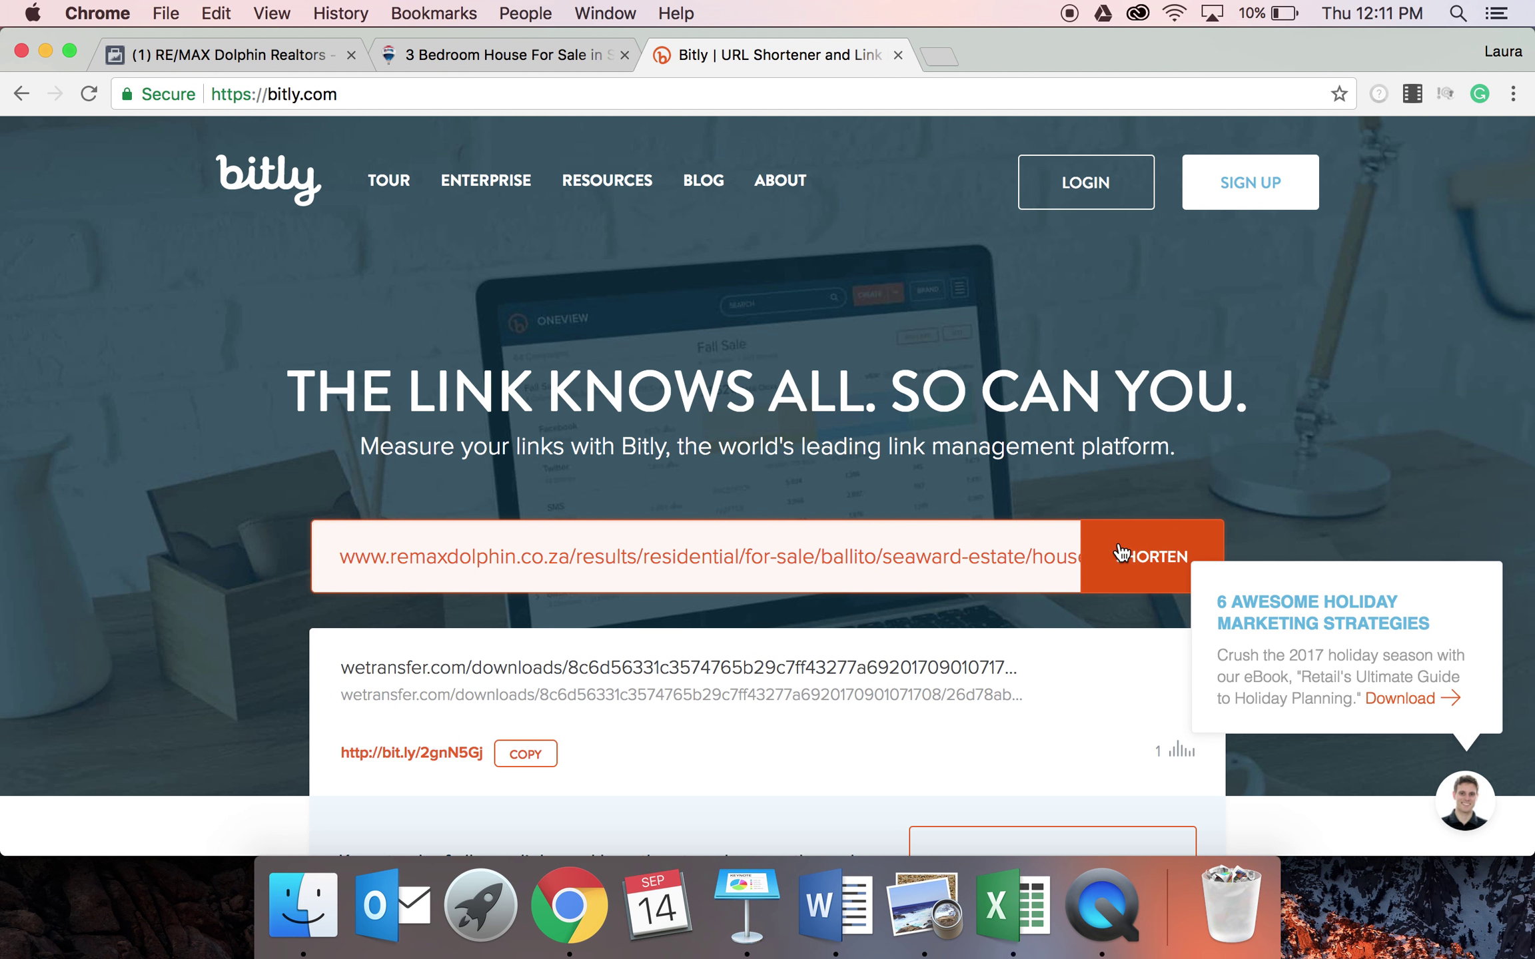
pyautogui.click(1123, 559)
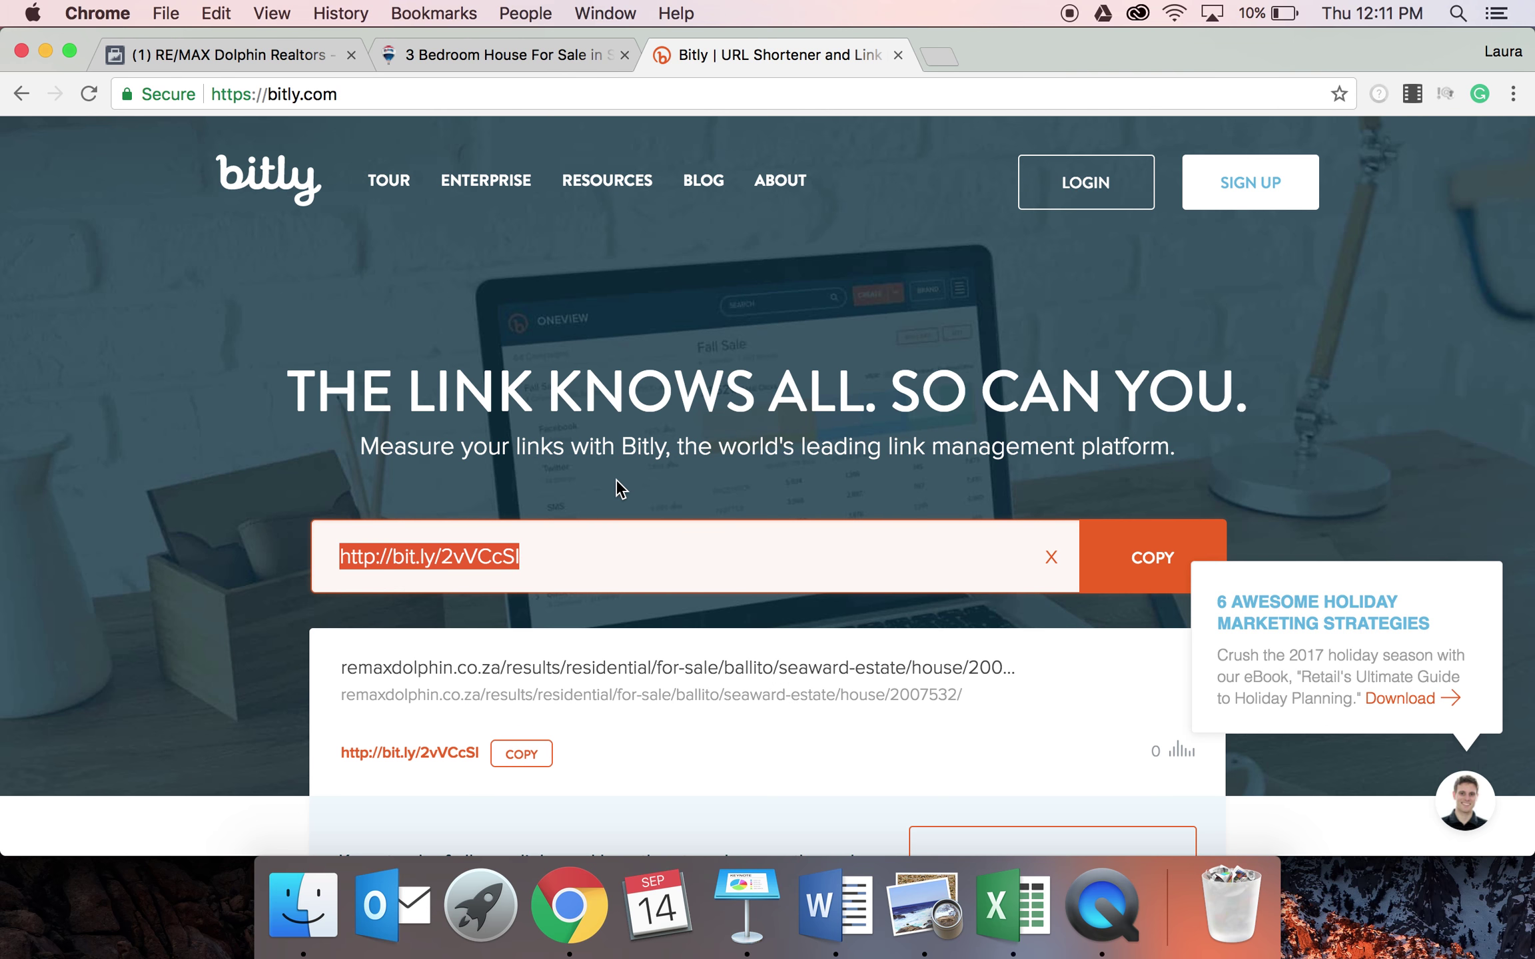
pyautogui.click(615, 479)
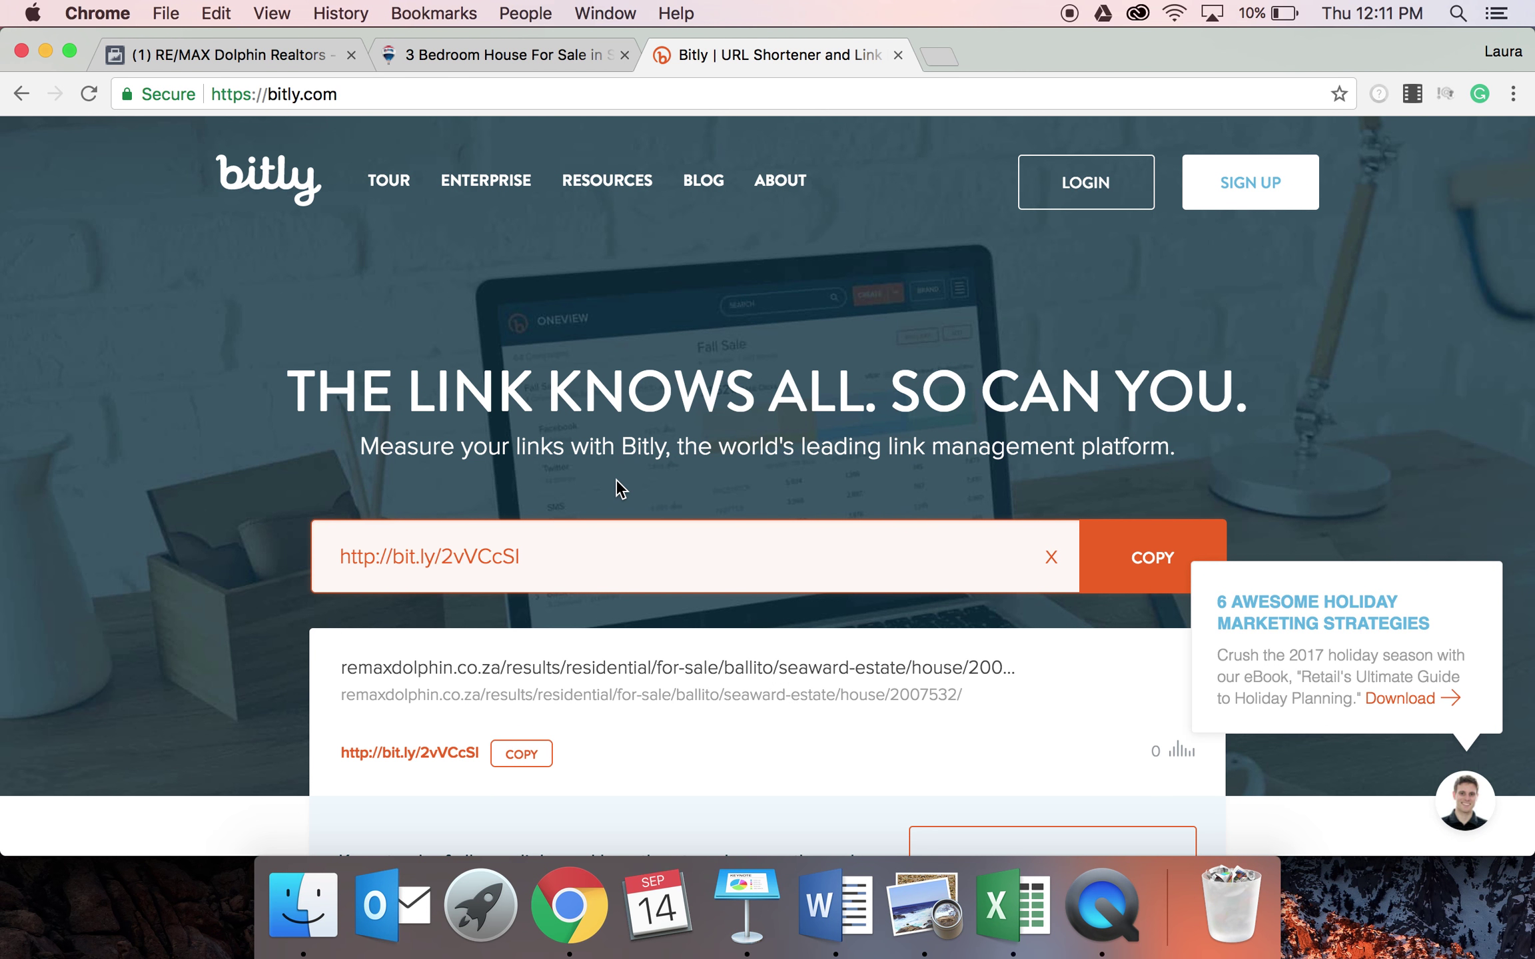
# Step: Paste the short link on a new line after 'information:' in the caption
pyautogui.click(283, 56)
pyautogui.click(813, 486)
pyautogui.press('Return')
pyautogui.press('super+v')
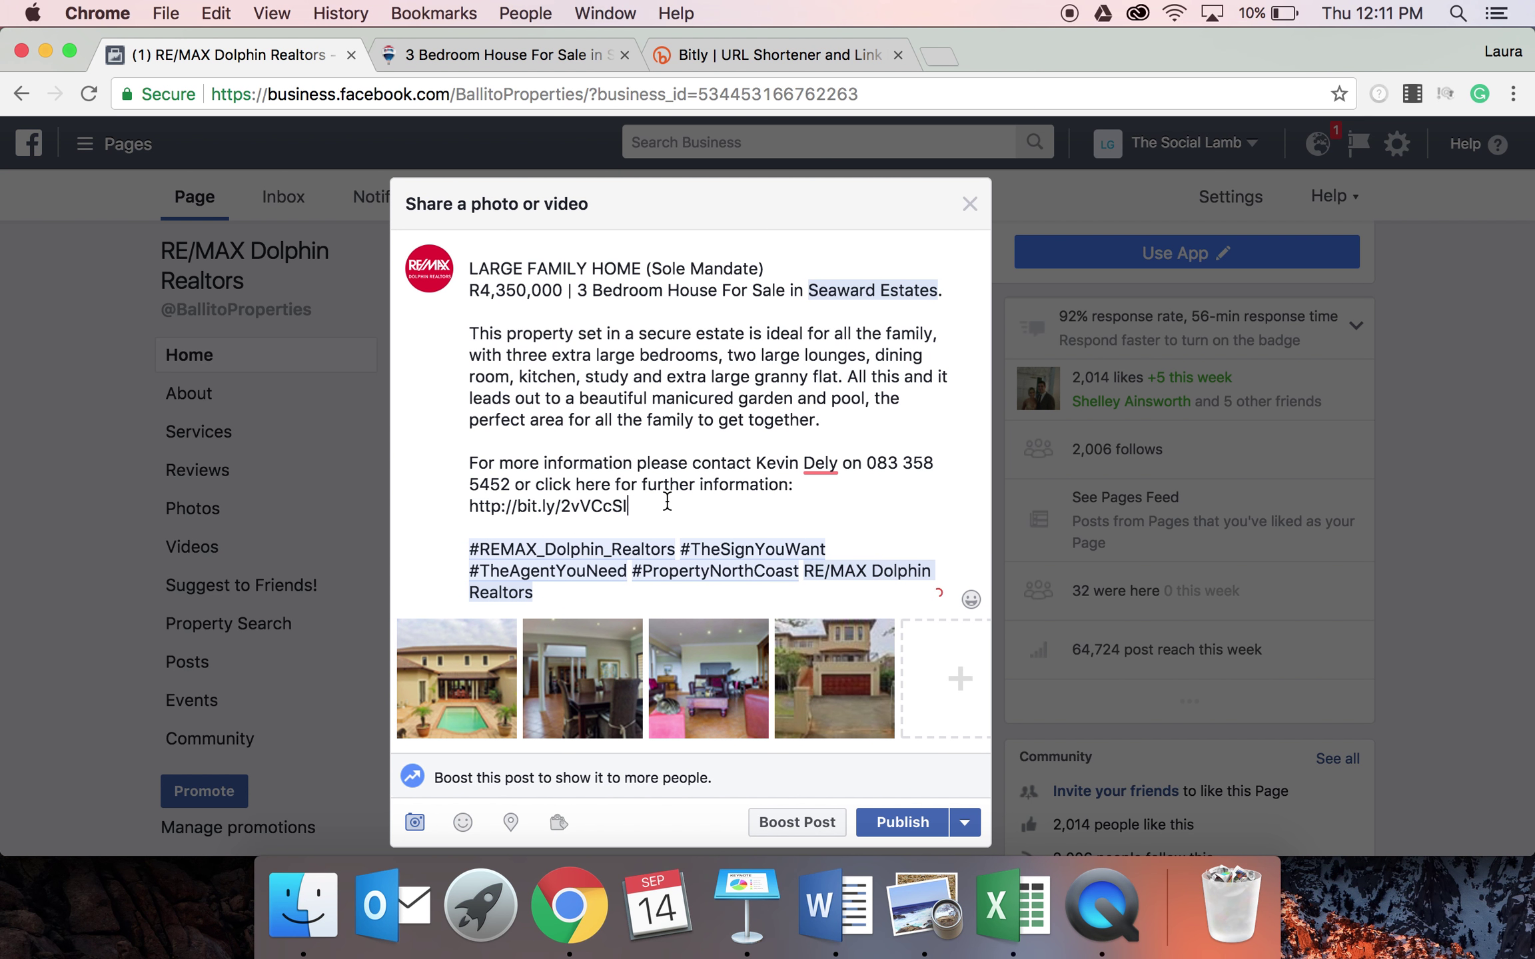
# Step: Append #SeawardEstates and a hashtag of the listing agent's name after the existing hashtags
pyautogui.moveTo(667, 501); pyautogui.dragTo(474, 501)
pyautogui.click(703, 462)
pyautogui.scroll(-2, 703, 460)
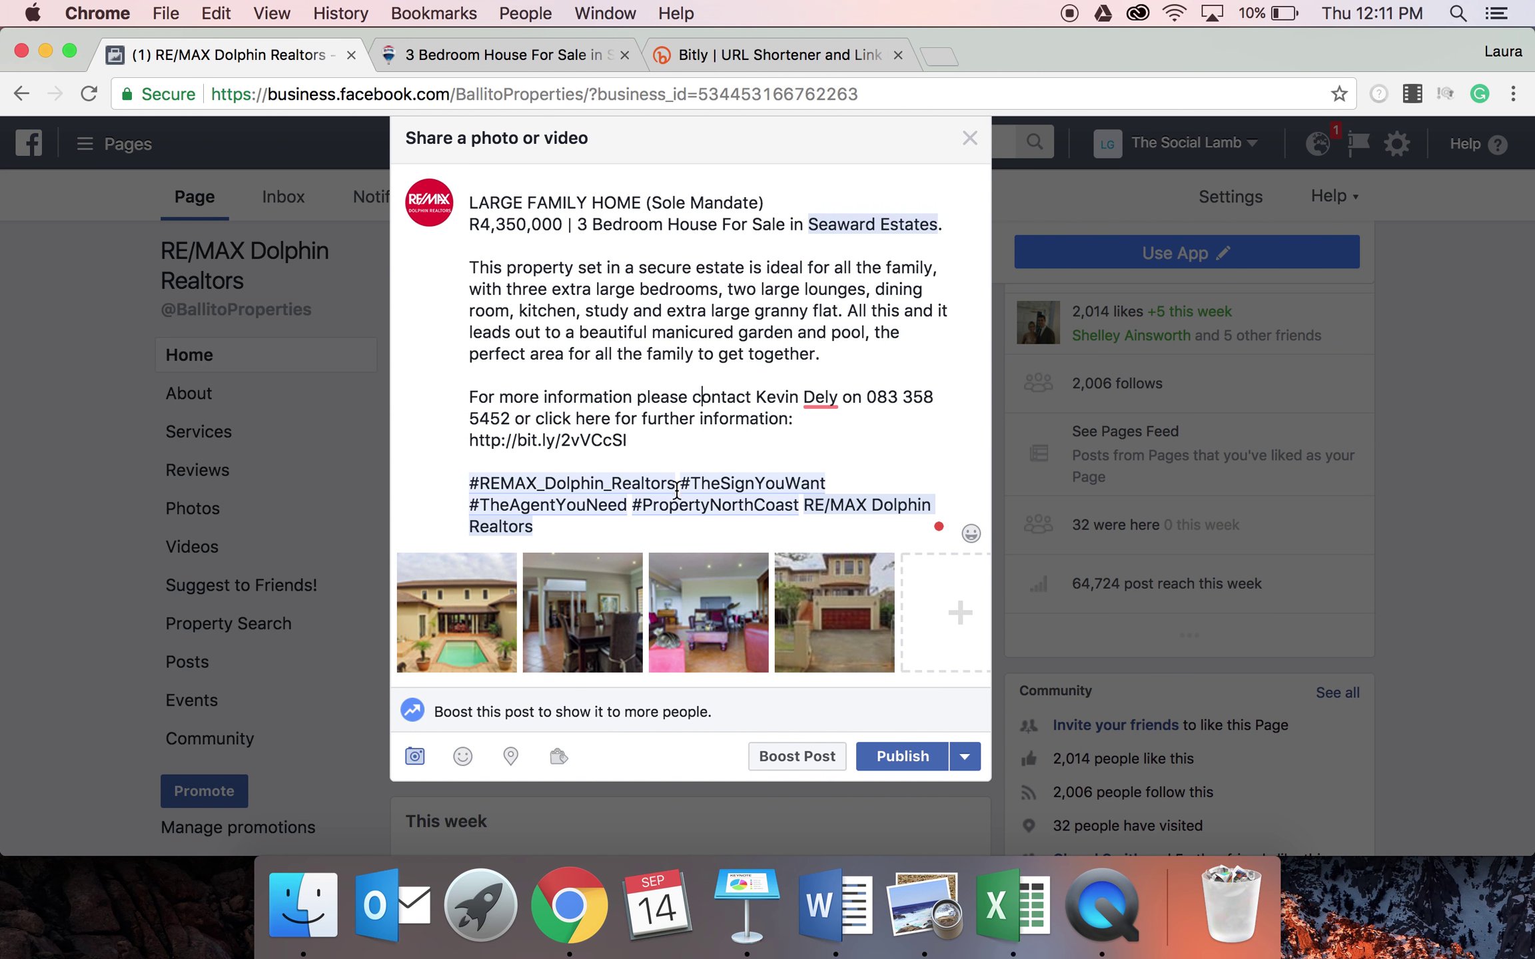
pyautogui.click(599, 531)
pyautogui.write('#SeawardEstates')
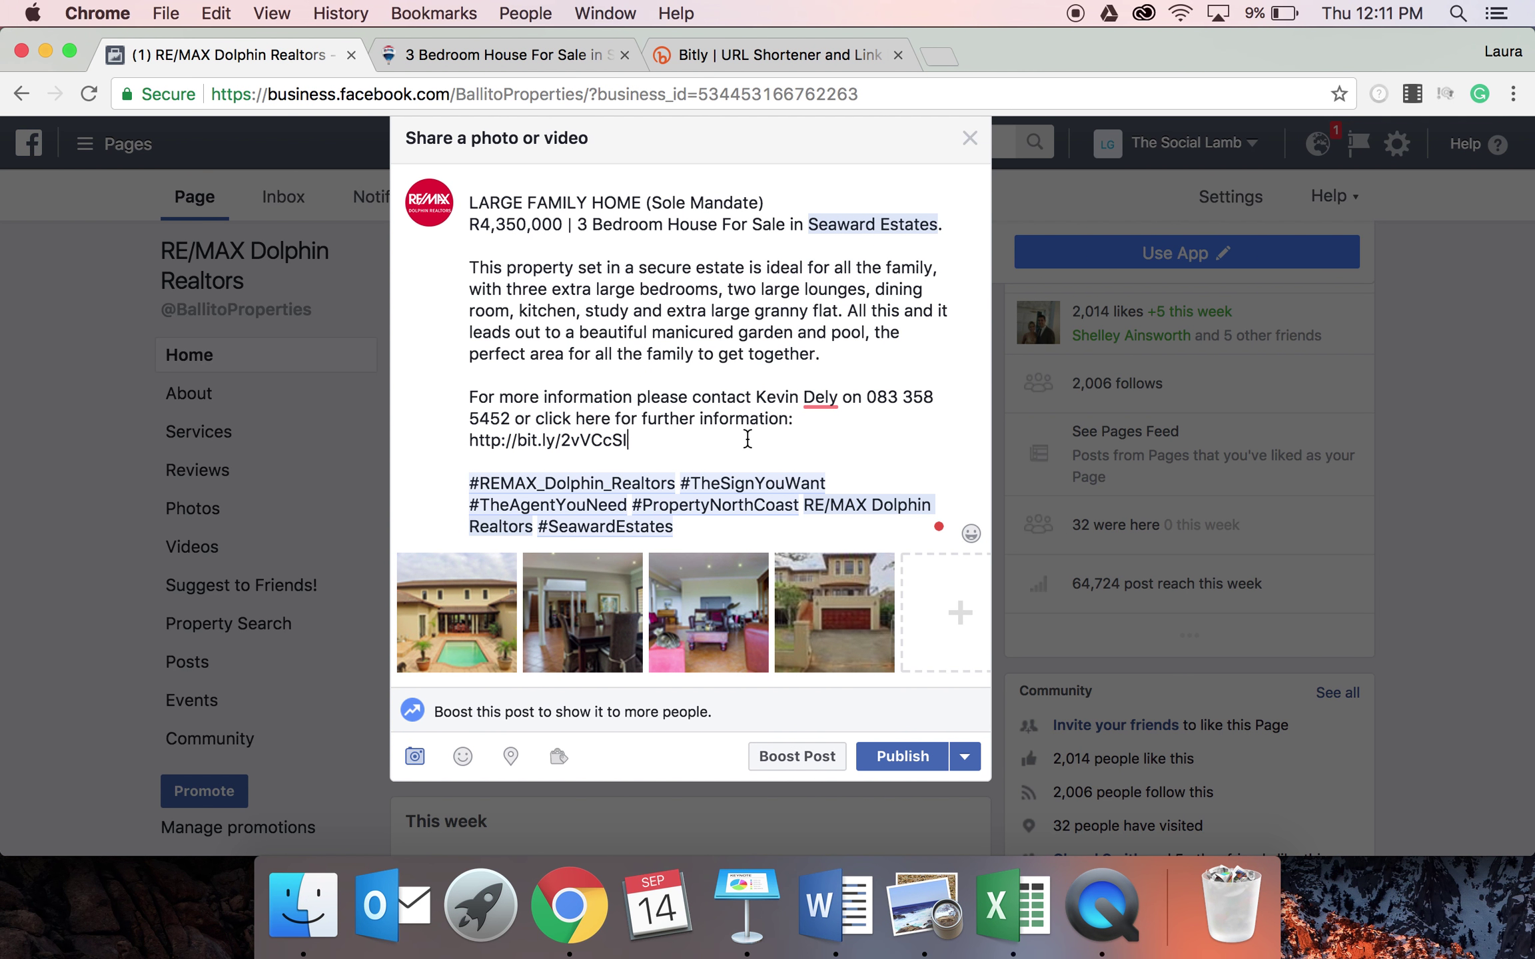
pyautogui.write('#KevinDely')
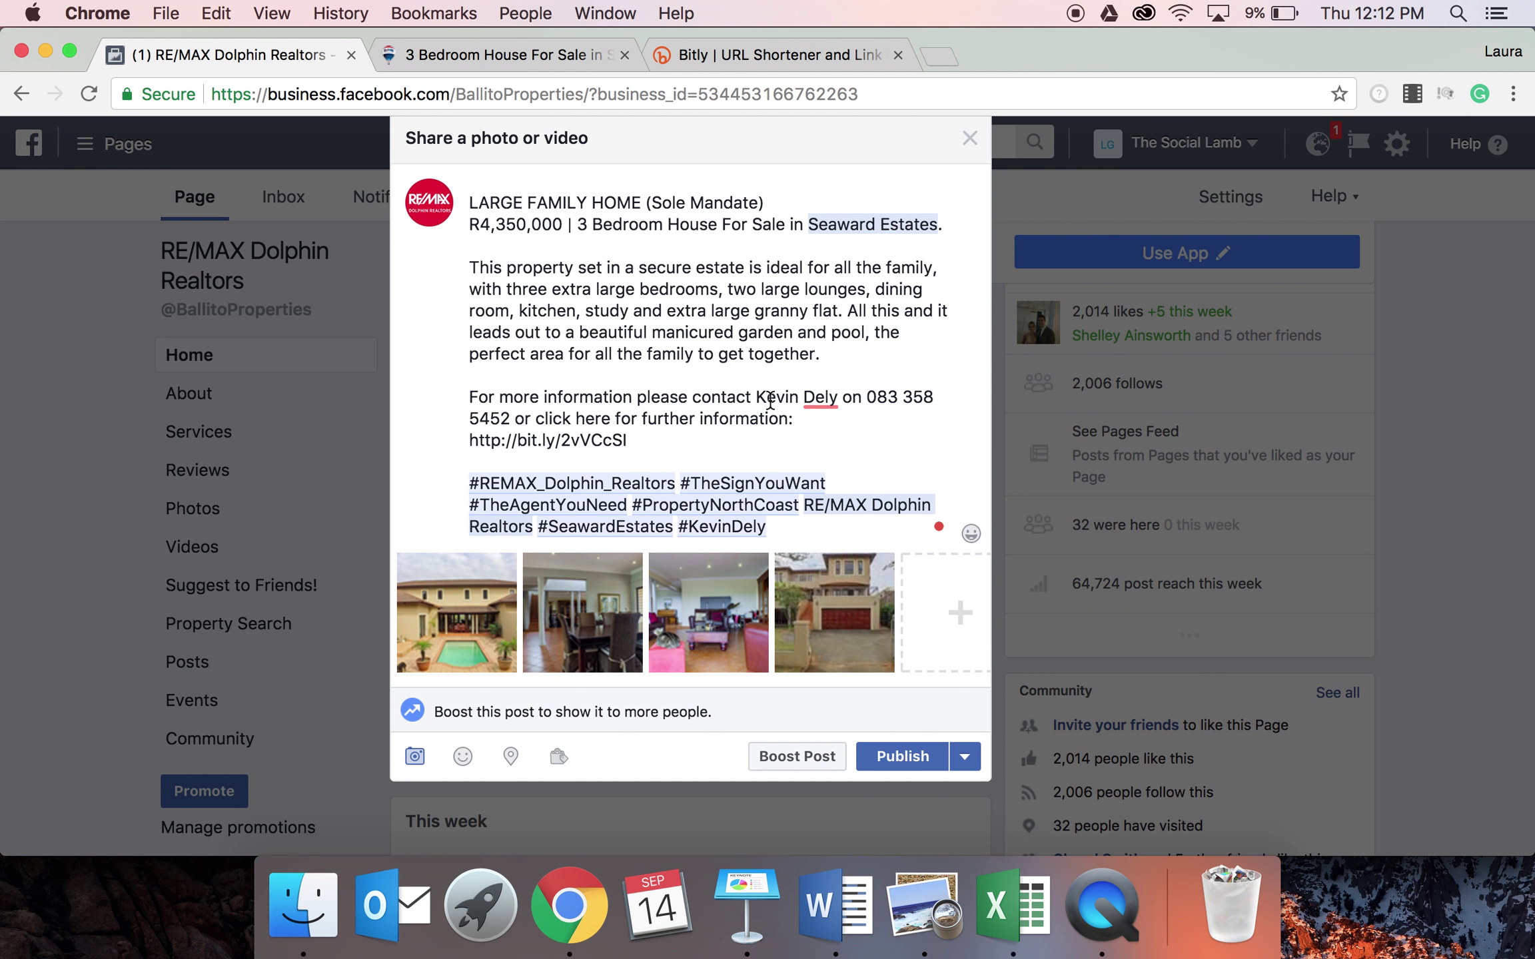
pyautogui.click(647, 375)
pyautogui.scroll(2, 685, 261)
pyautogui.scroll(-2, 743, 403)
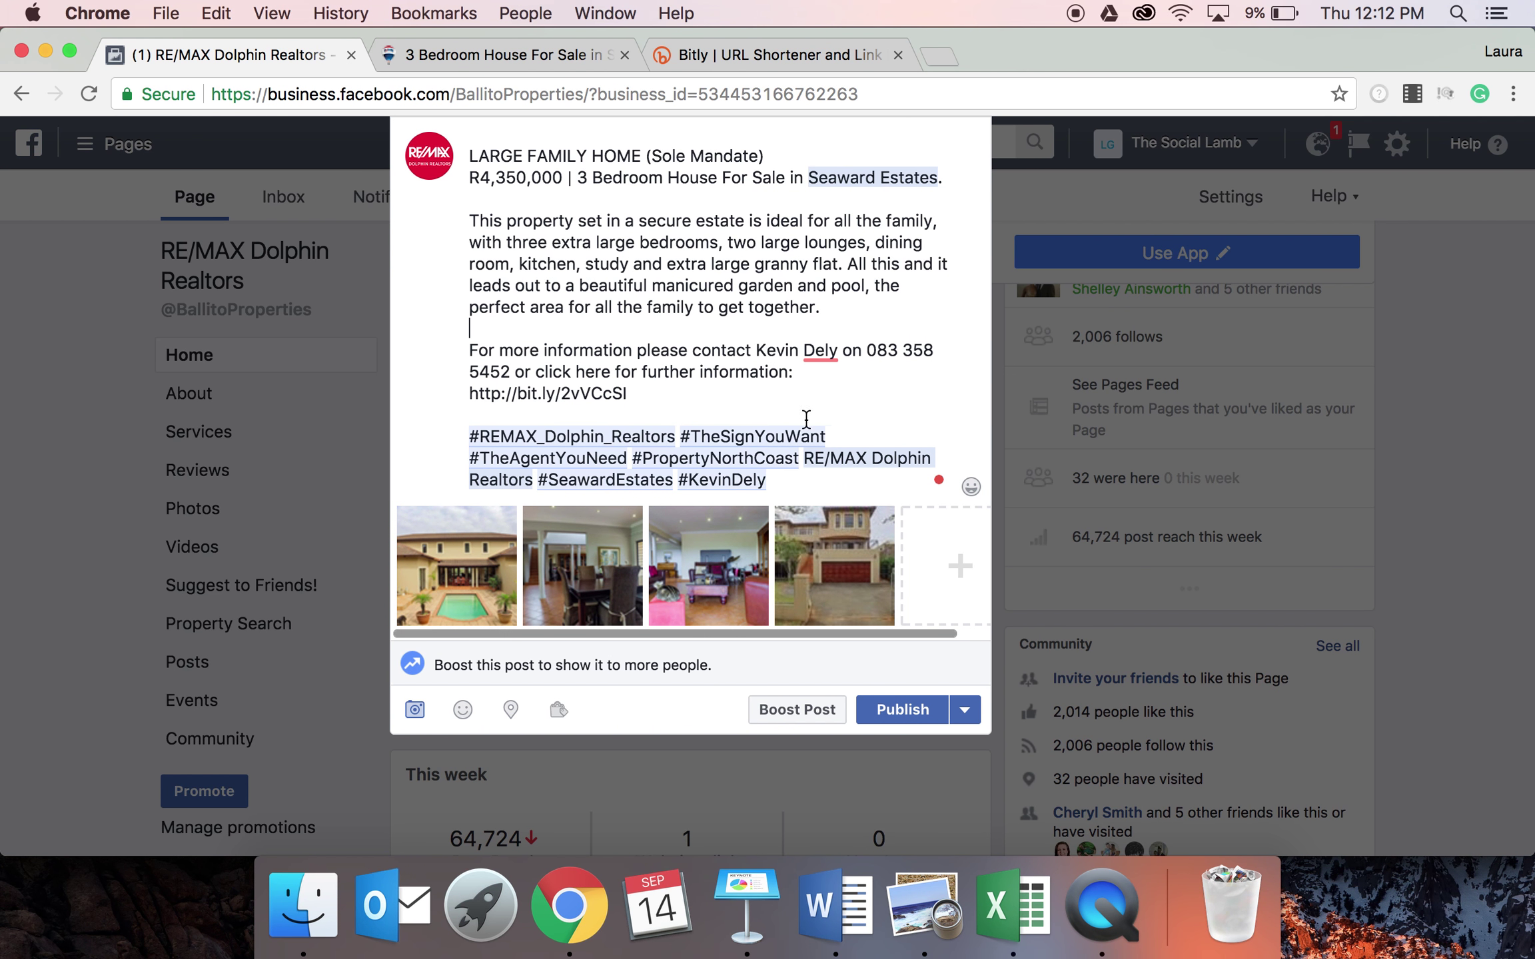
pyautogui.click(1013, 906)
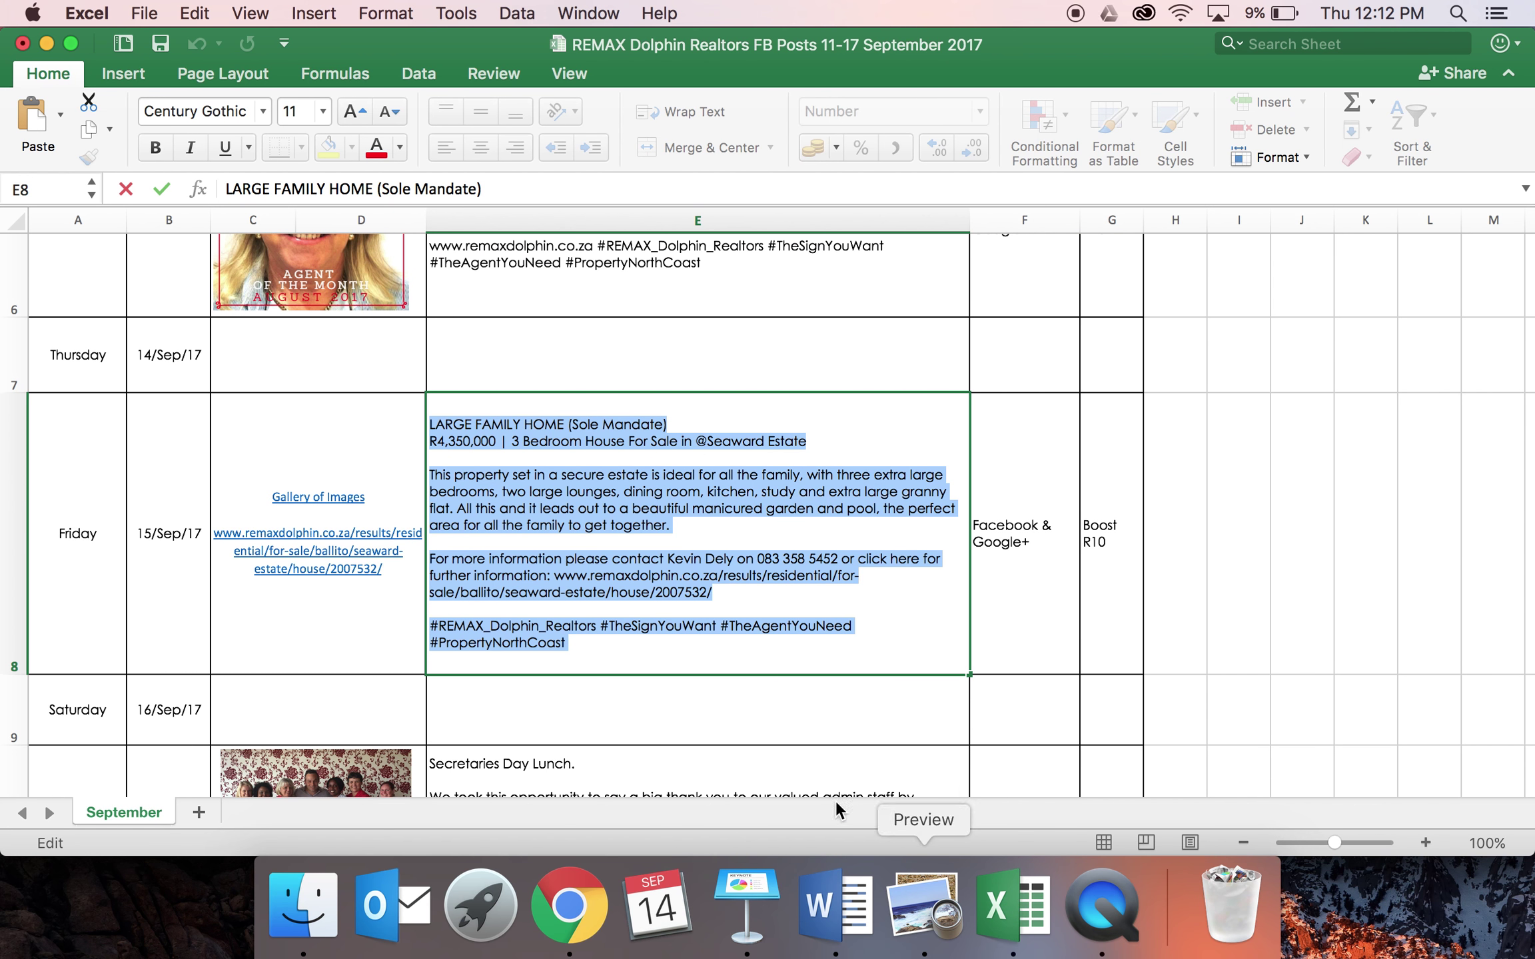
pyautogui.click(157, 605)
pyautogui.moveTo(75, 576); pyautogui.dragTo(142, 577)
pyautogui.click(625, 579)
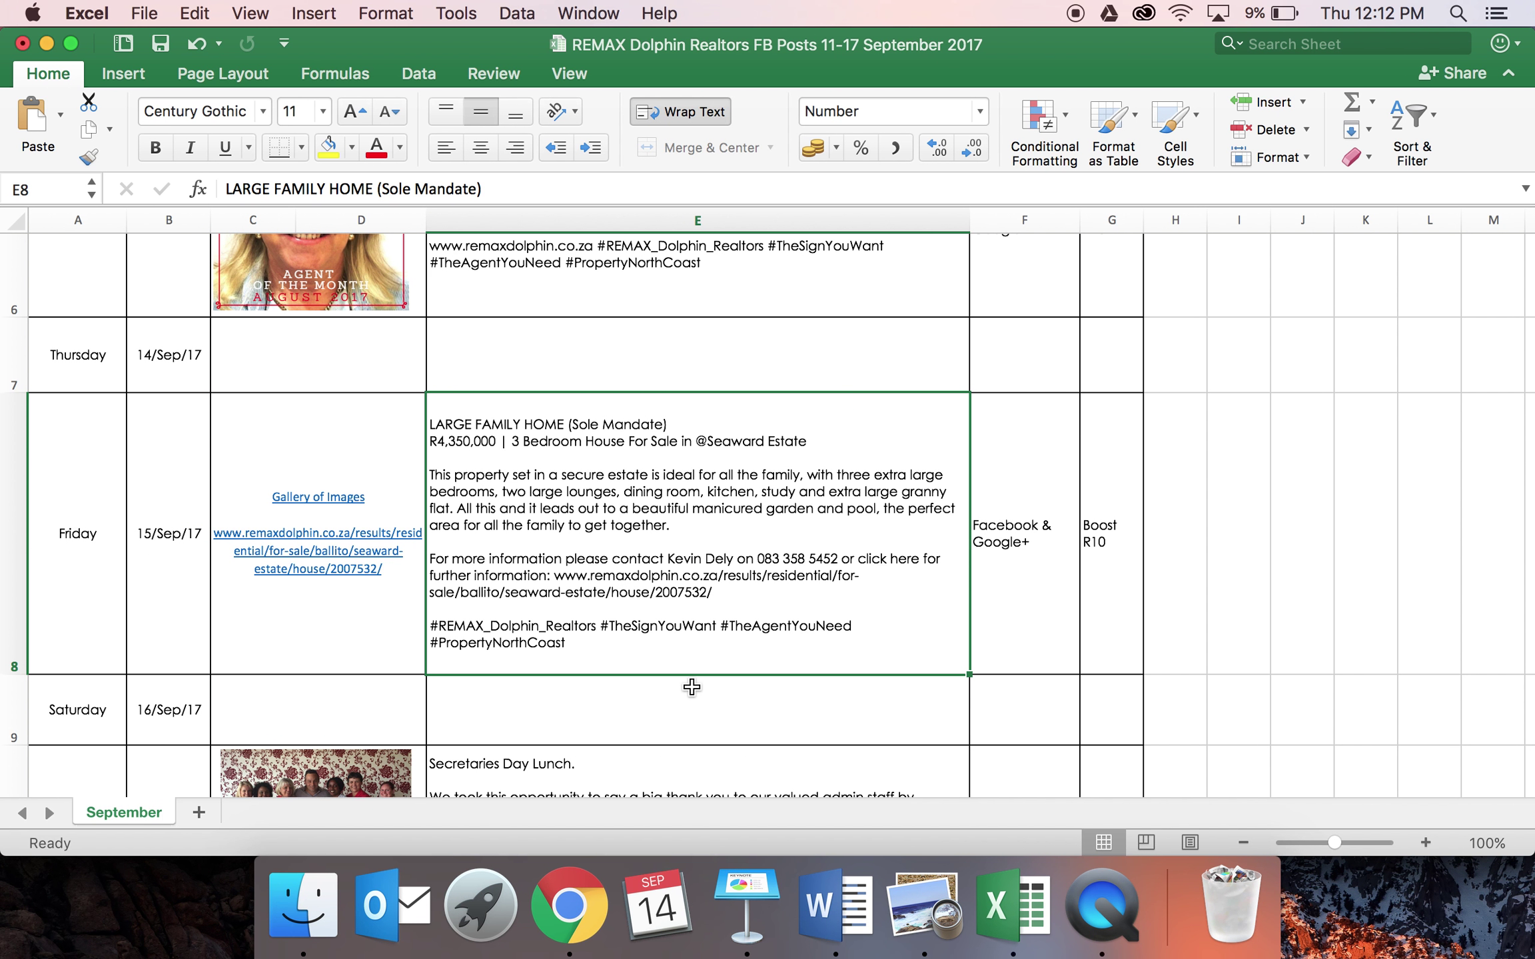
pyautogui.click(565, 903)
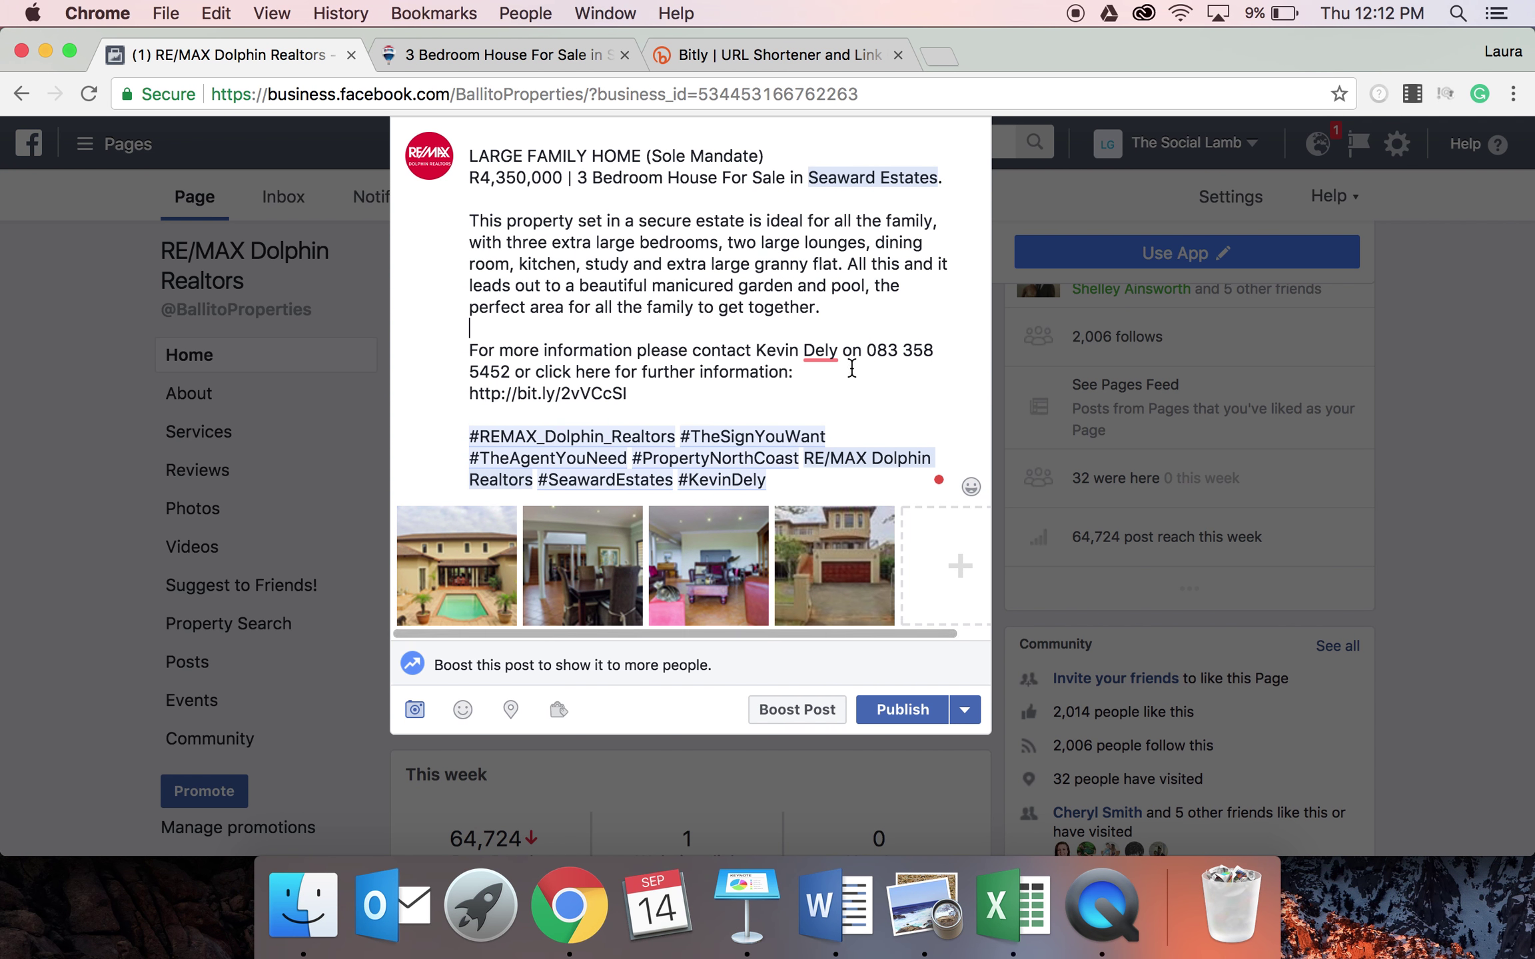
# Step: Schedule the listing post for 15 September 2017 around 09:00 instead of publishing now
pyautogui.scroll(2, 855, 365)
pyautogui.click(965, 754)
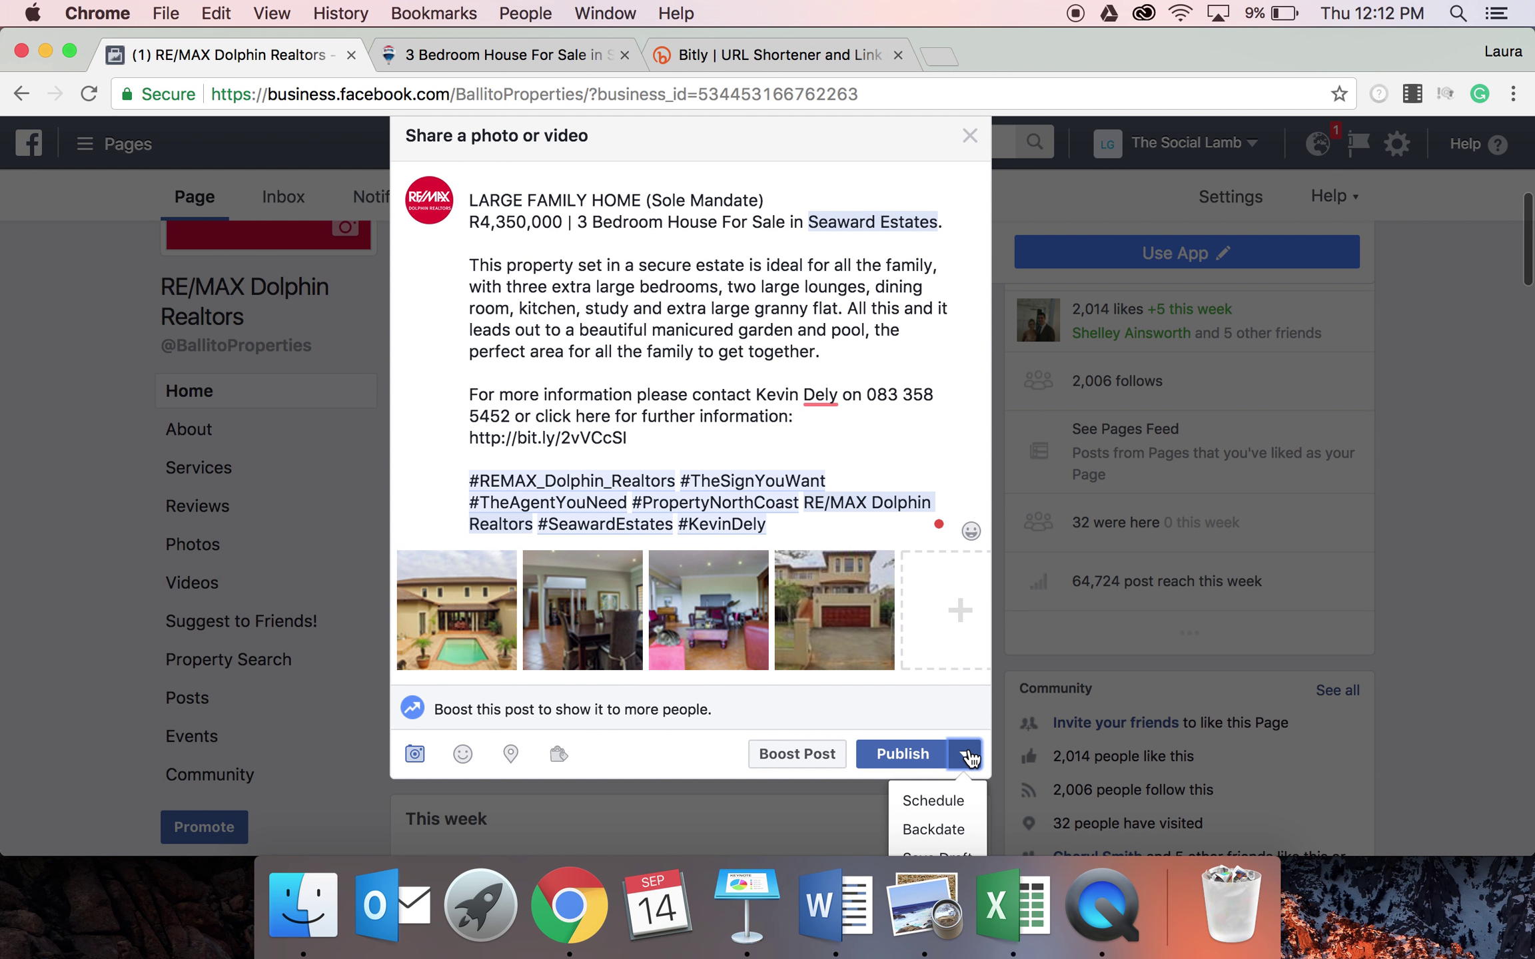
pyautogui.scroll(-3, 969, 758)
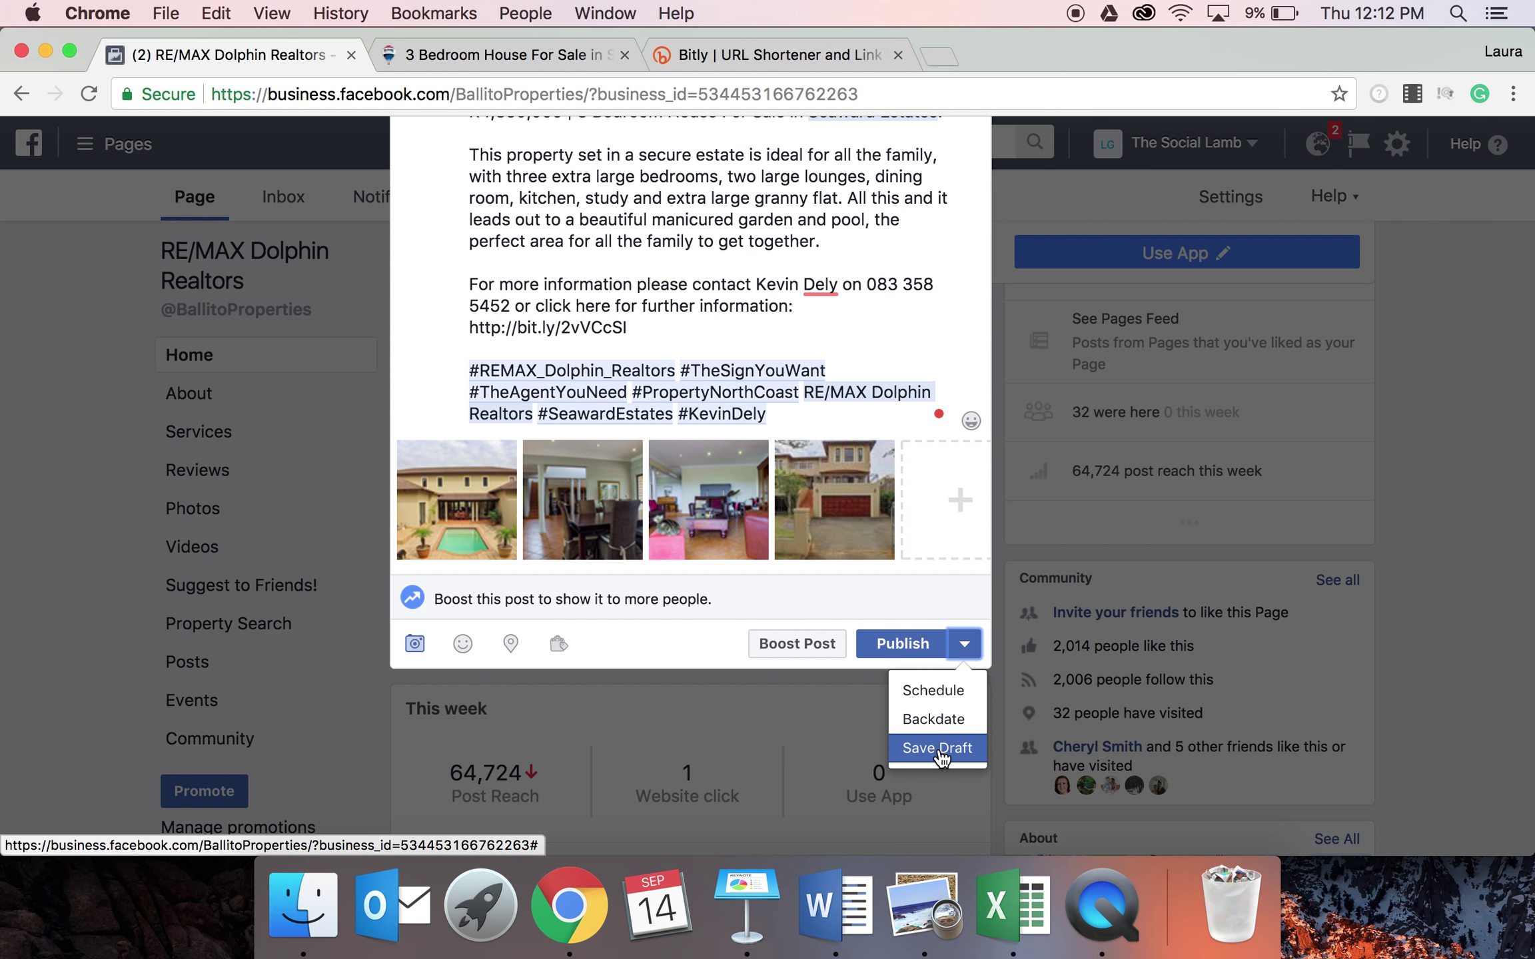
pyautogui.click(934, 693)
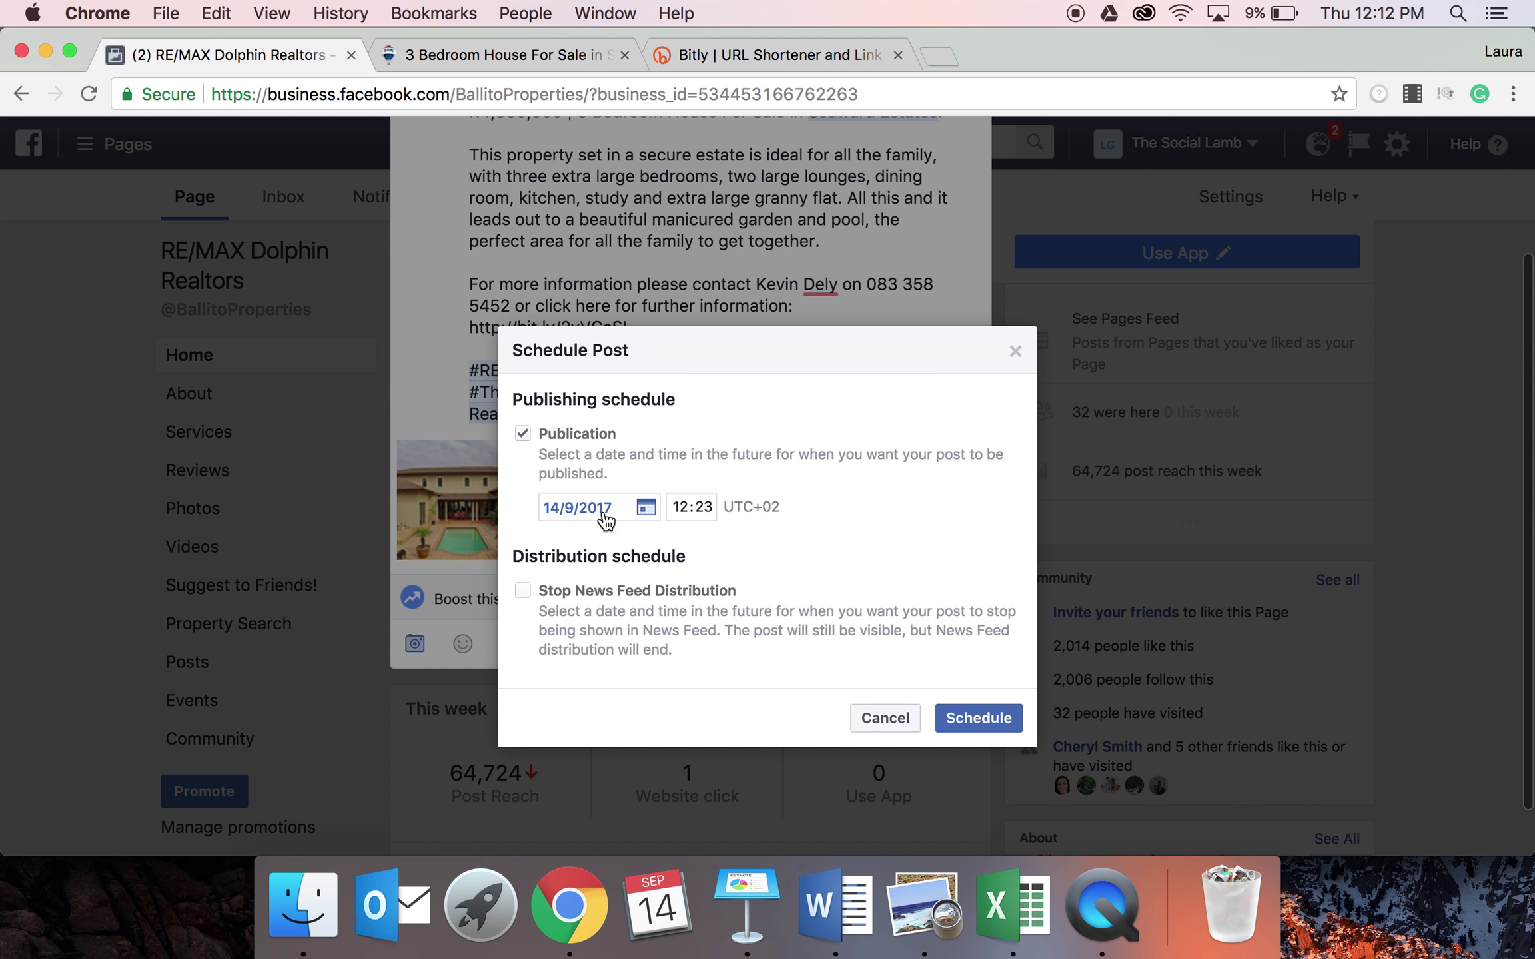
pyautogui.click(603, 510)
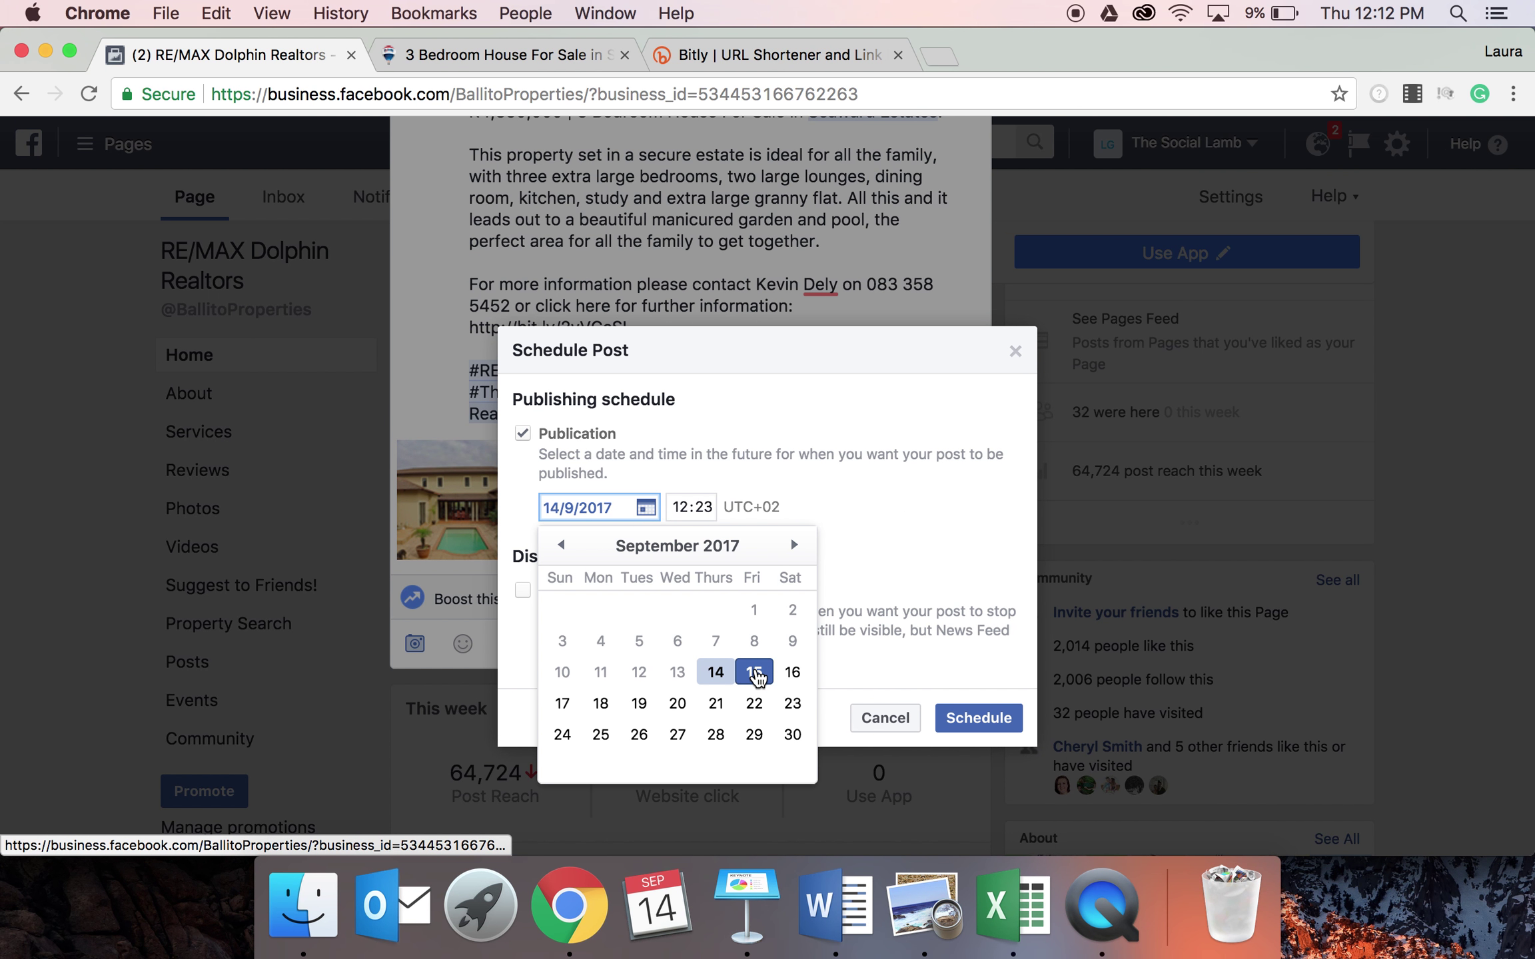
pyautogui.click(756, 672)
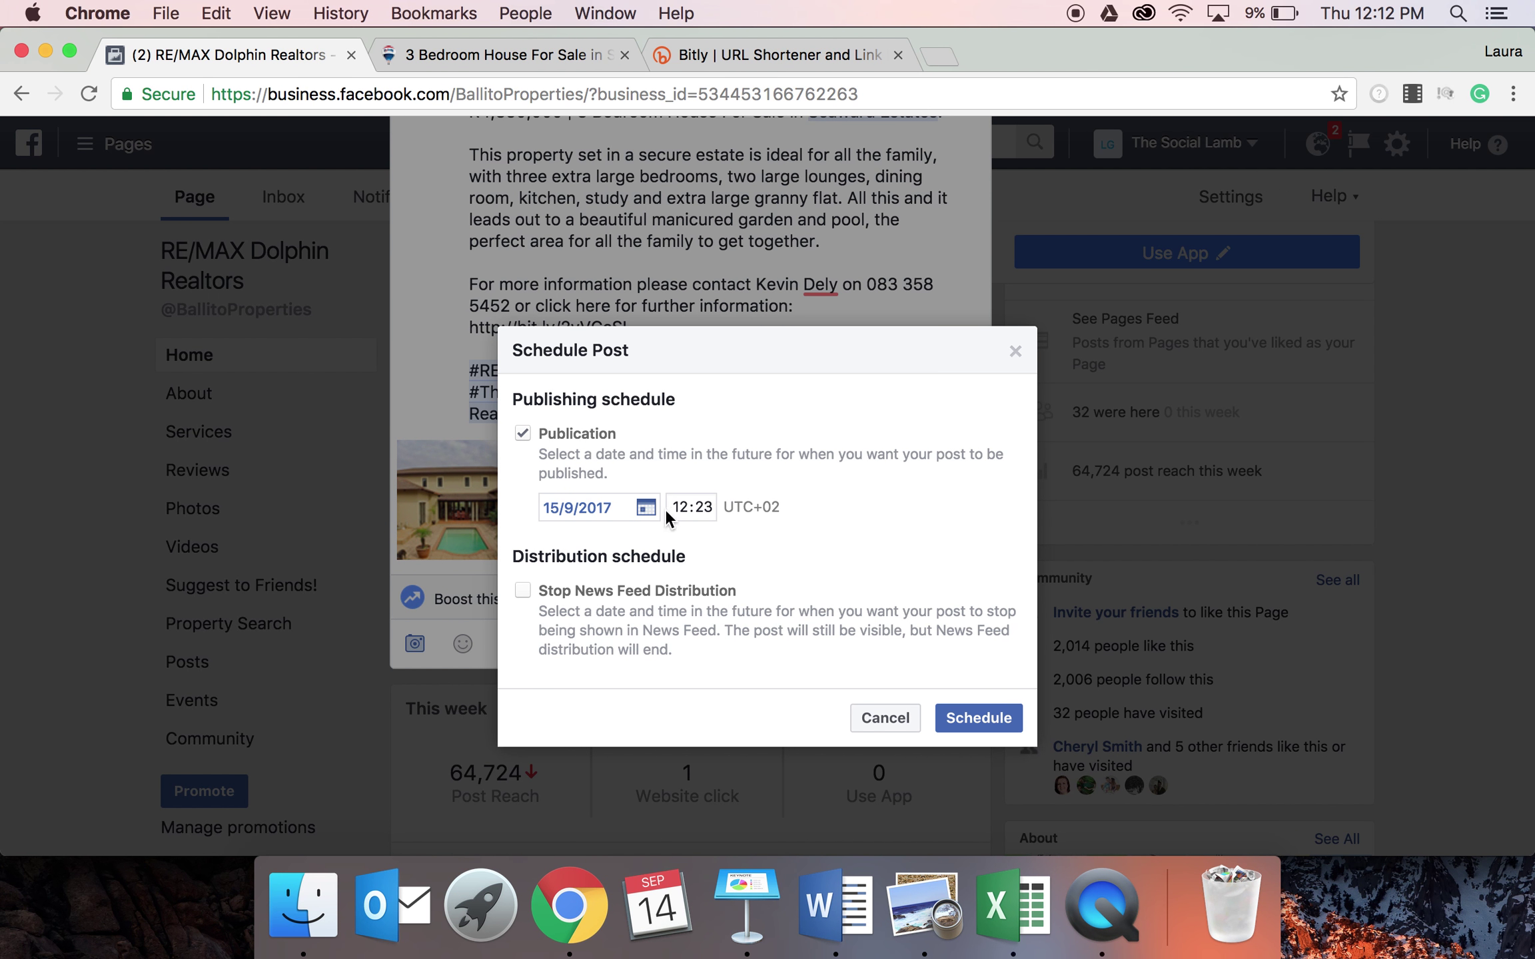
pyautogui.click(685, 508)
pyautogui.click(702, 508)
pyautogui.write('00')
pyautogui.click(786, 540)
pyautogui.click(974, 718)
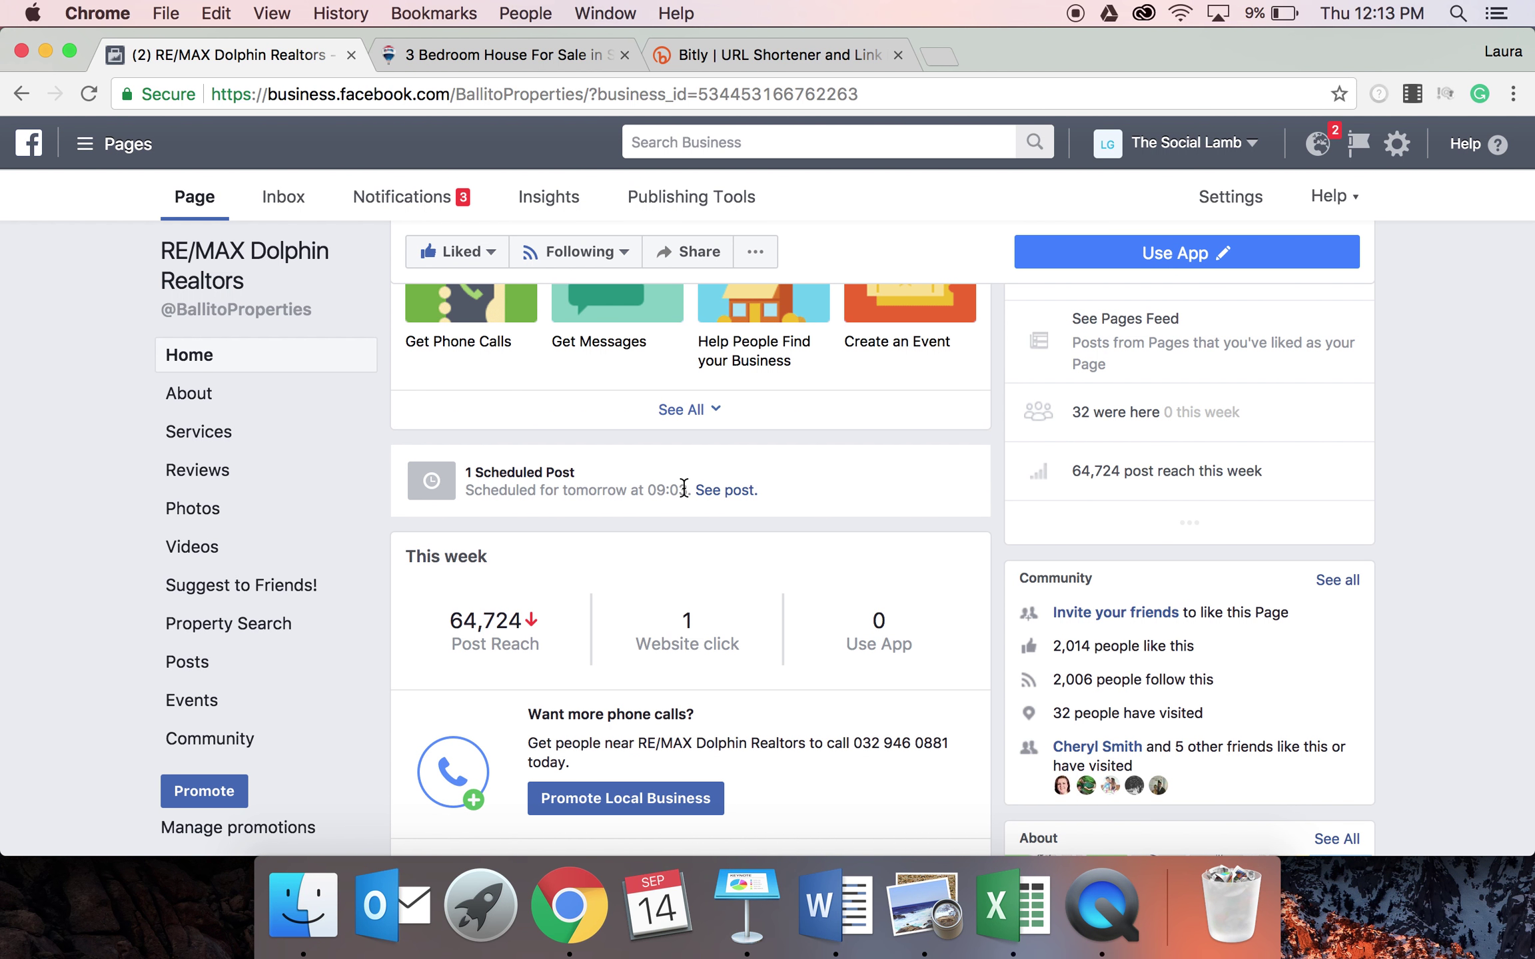
# Step: Open the newly scheduled listing post to preview it
pyautogui.click(711, 499)
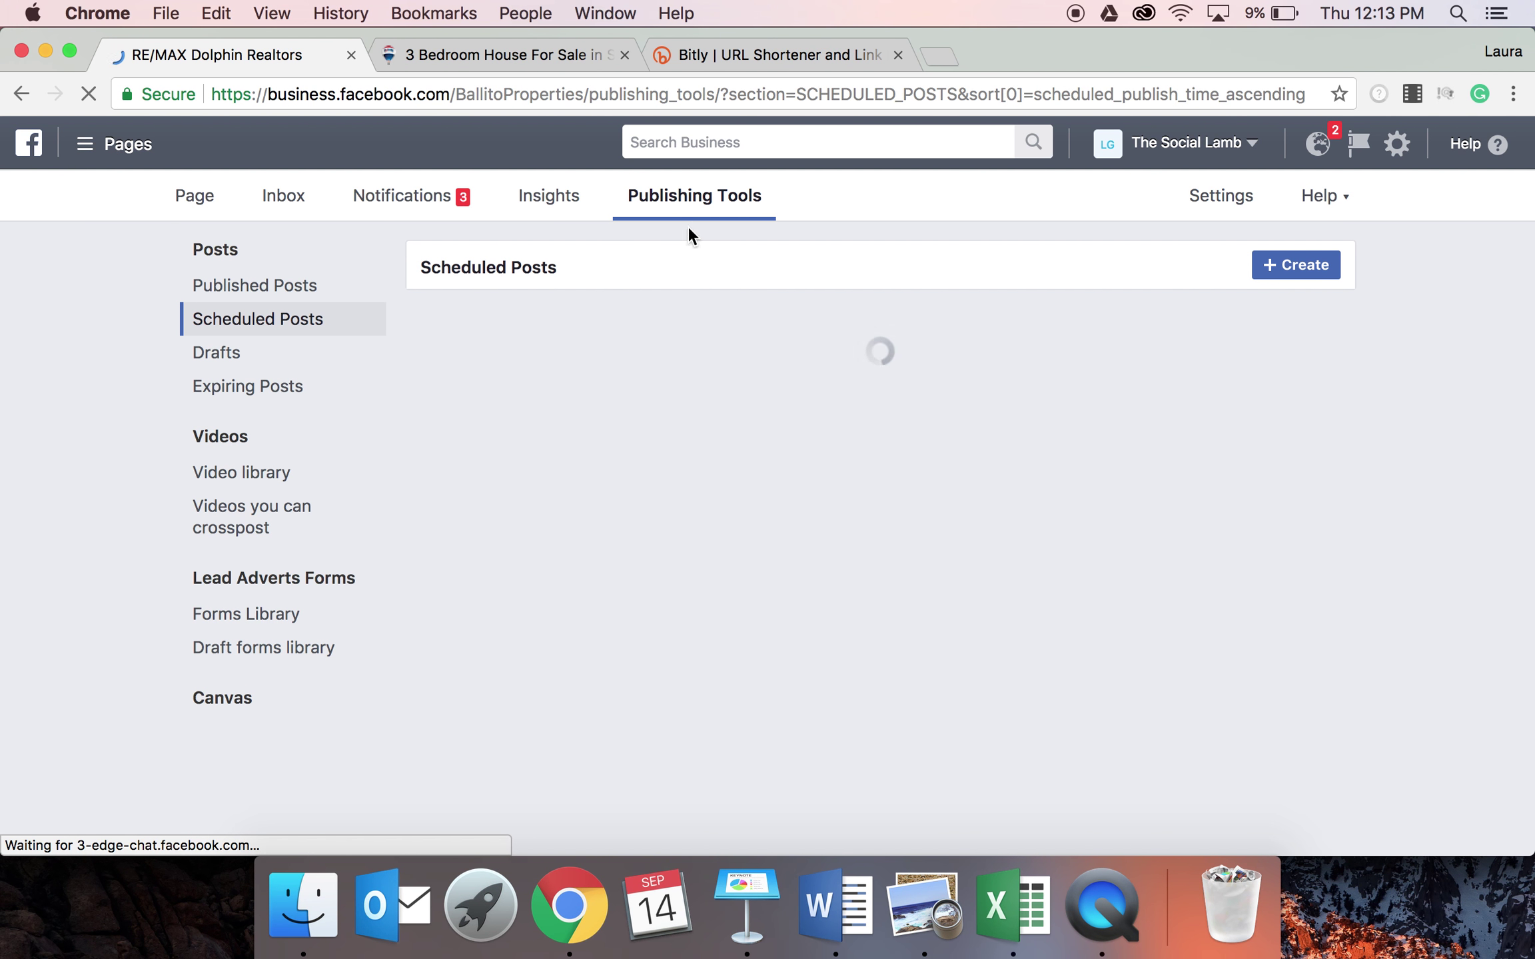
pyautogui.click(918, 433)
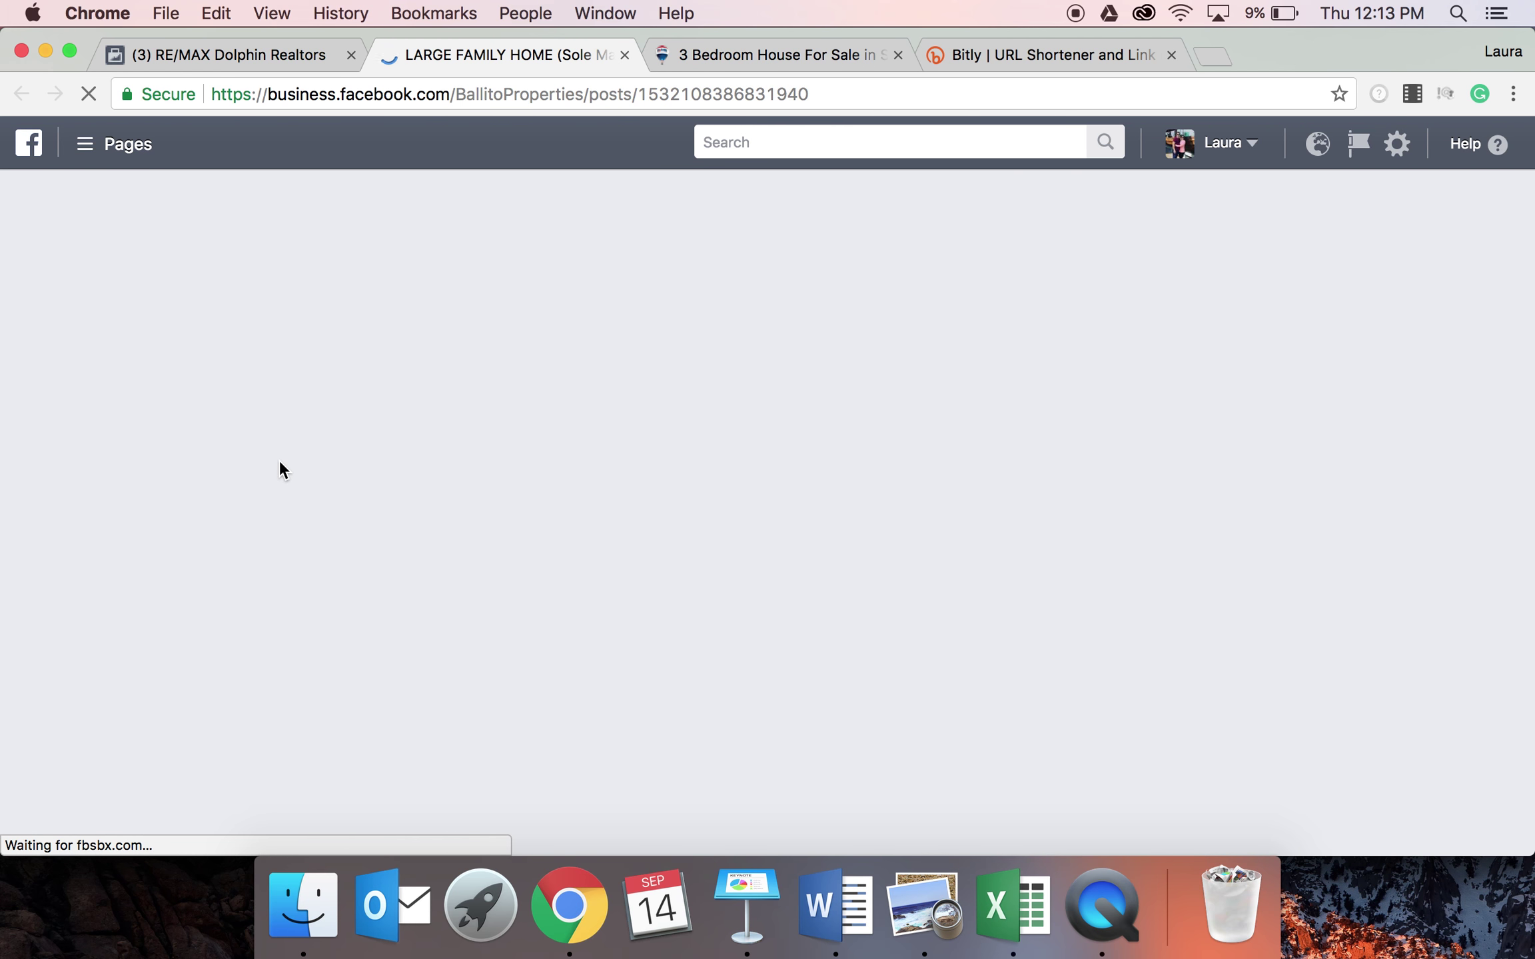
pyautogui.scroll(-5, 289, 580)
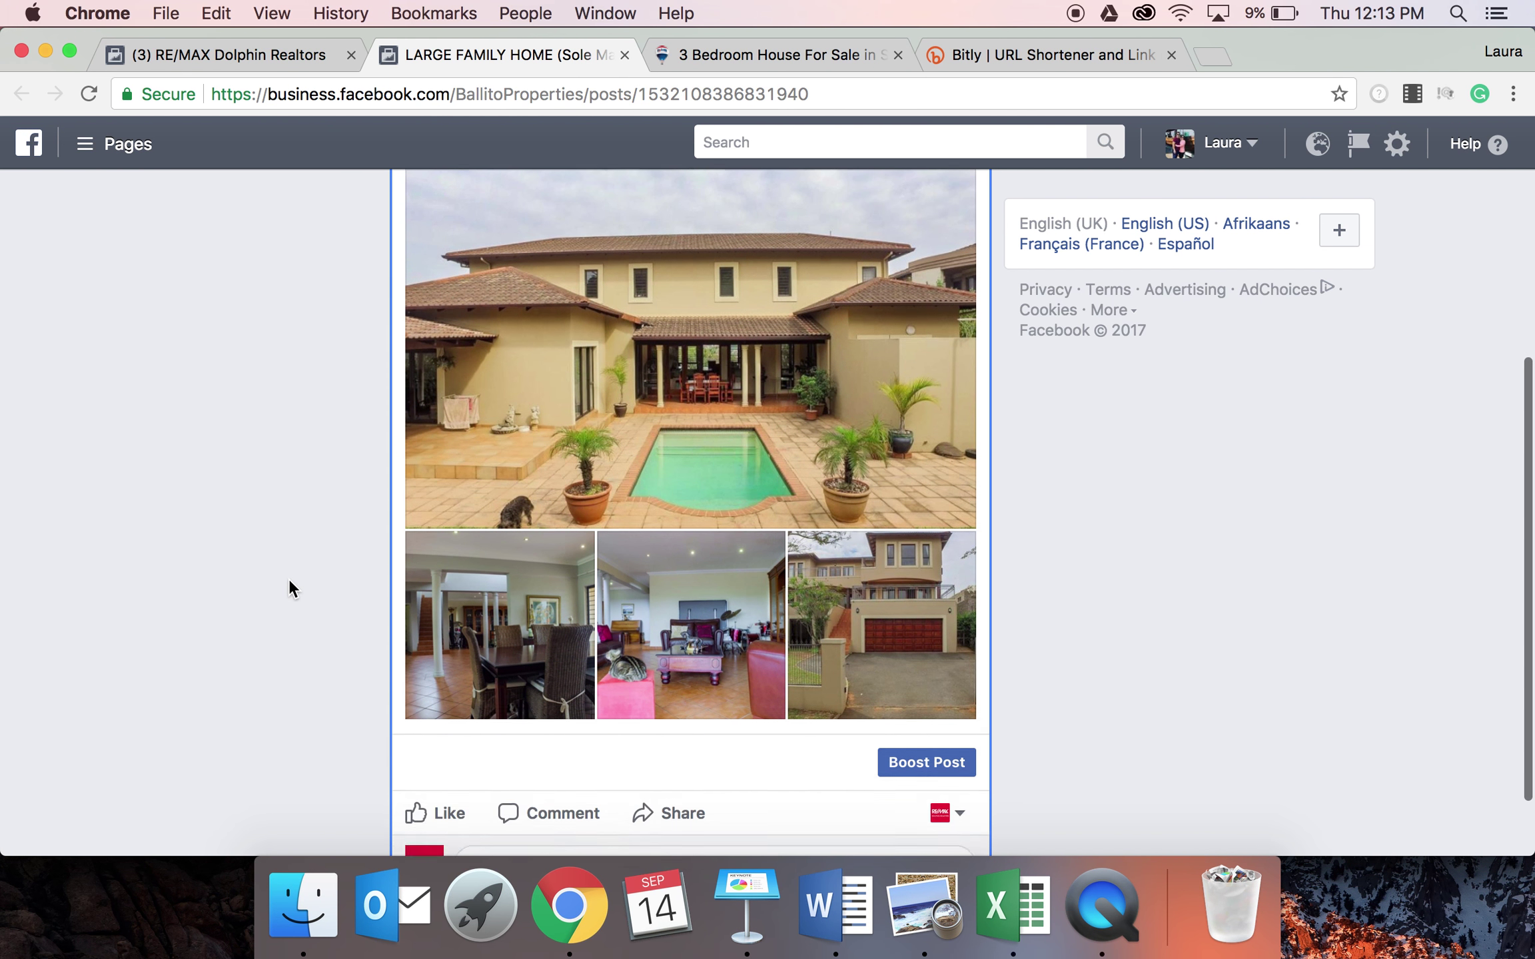
pyautogui.scroll(-2, 289, 578)
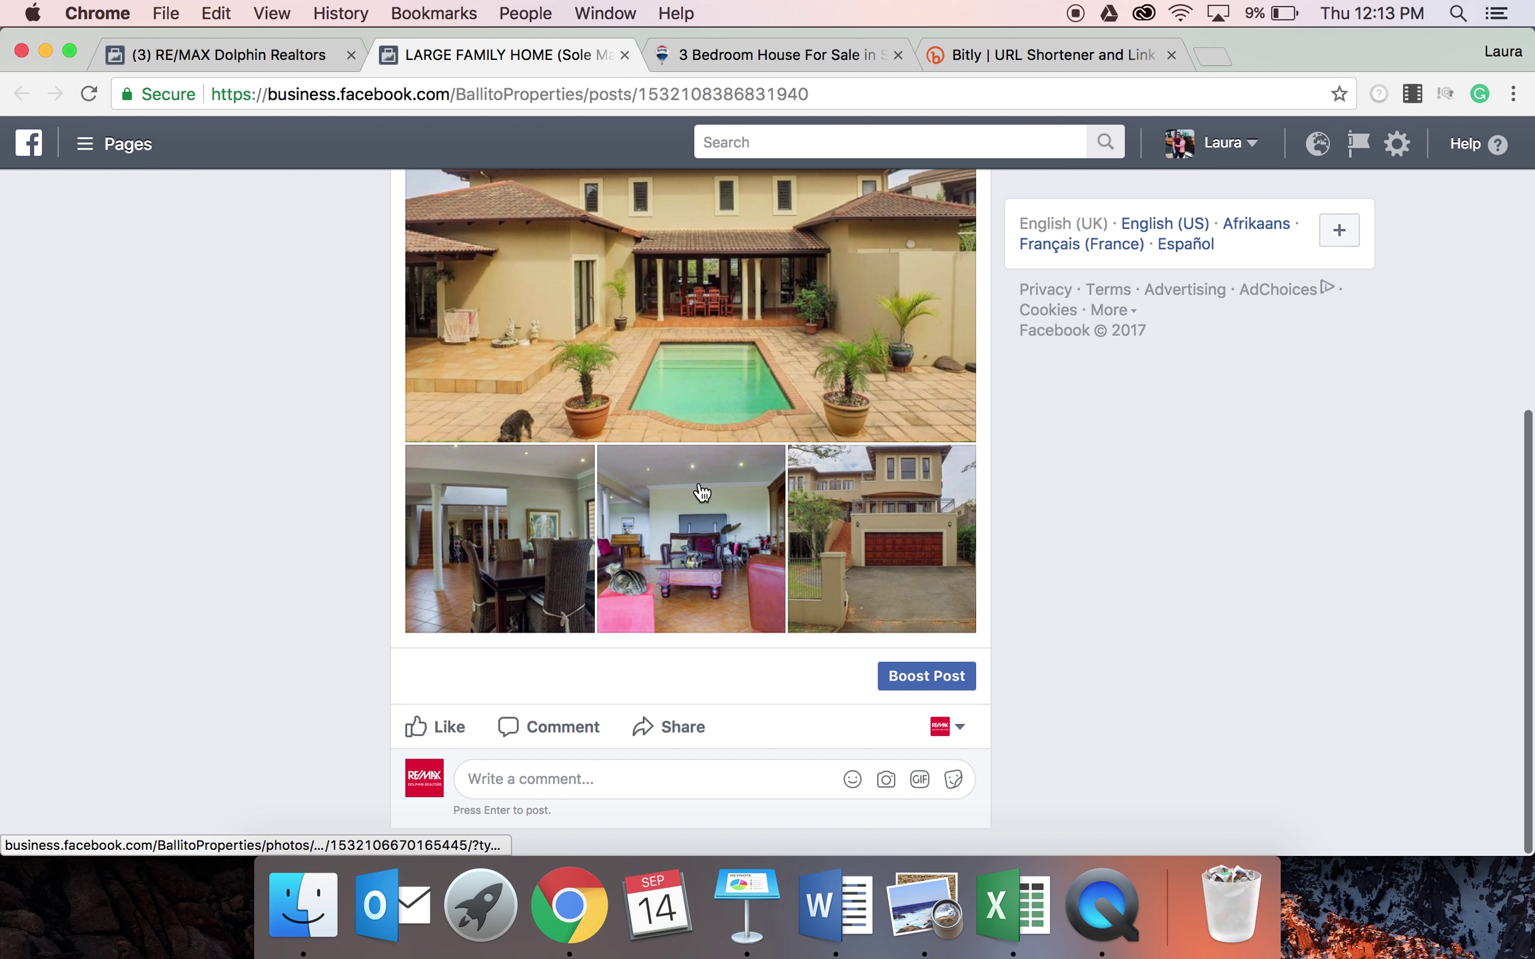
# Step: Browse the post's photos, then close the photo viewer and the post preview
pyautogui.click(691, 256)
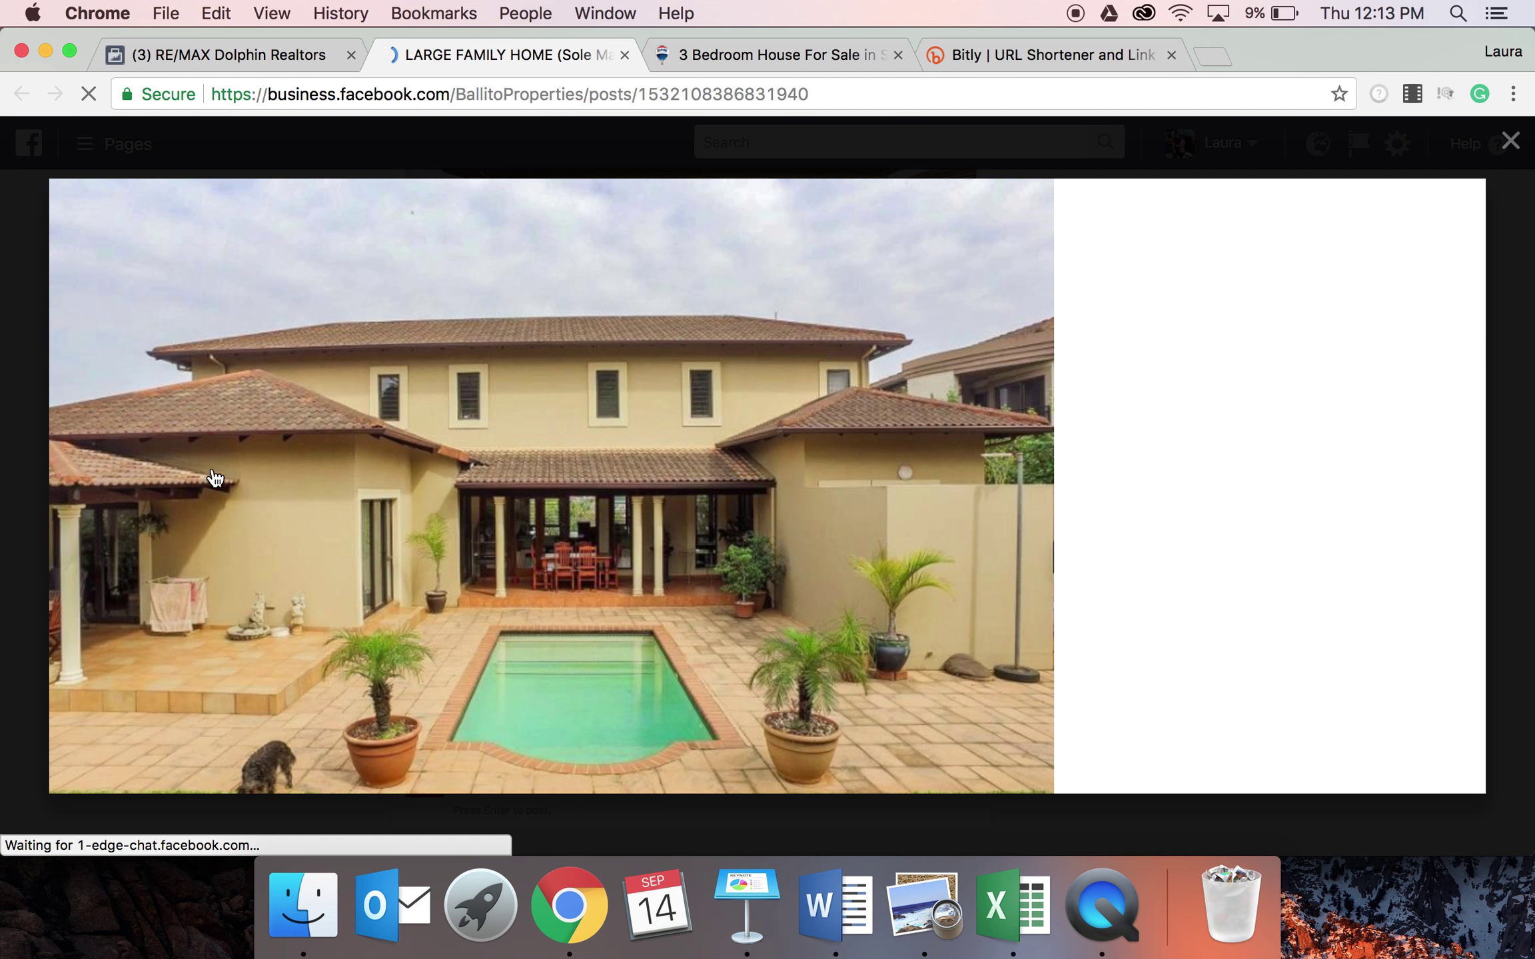
pyautogui.click(1012, 496)
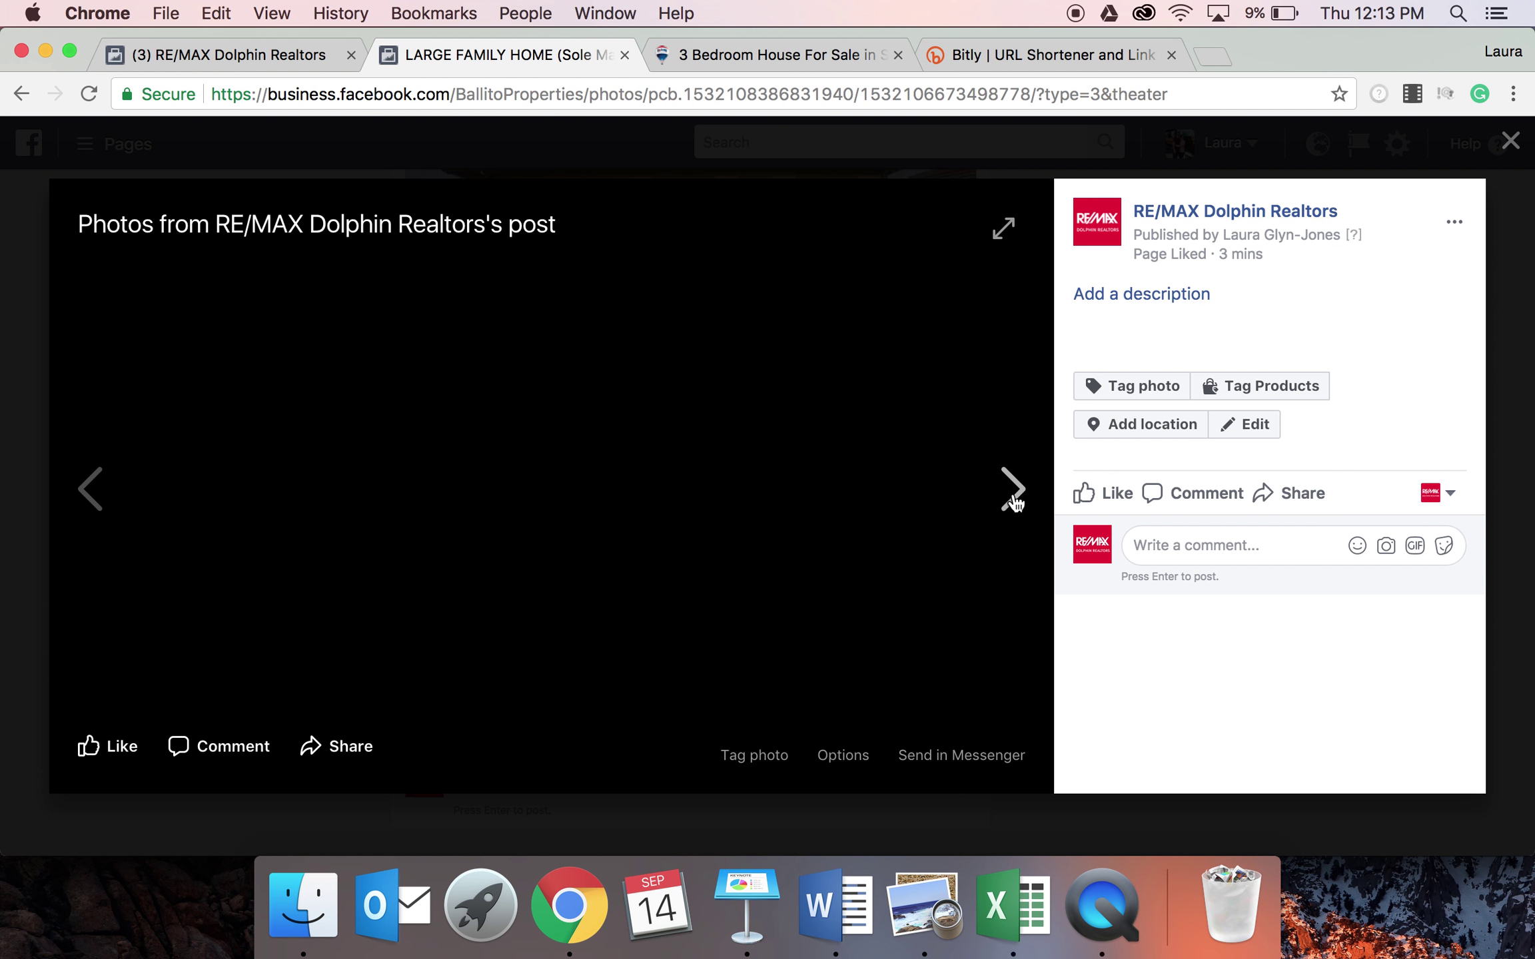
pyautogui.click(24, 434)
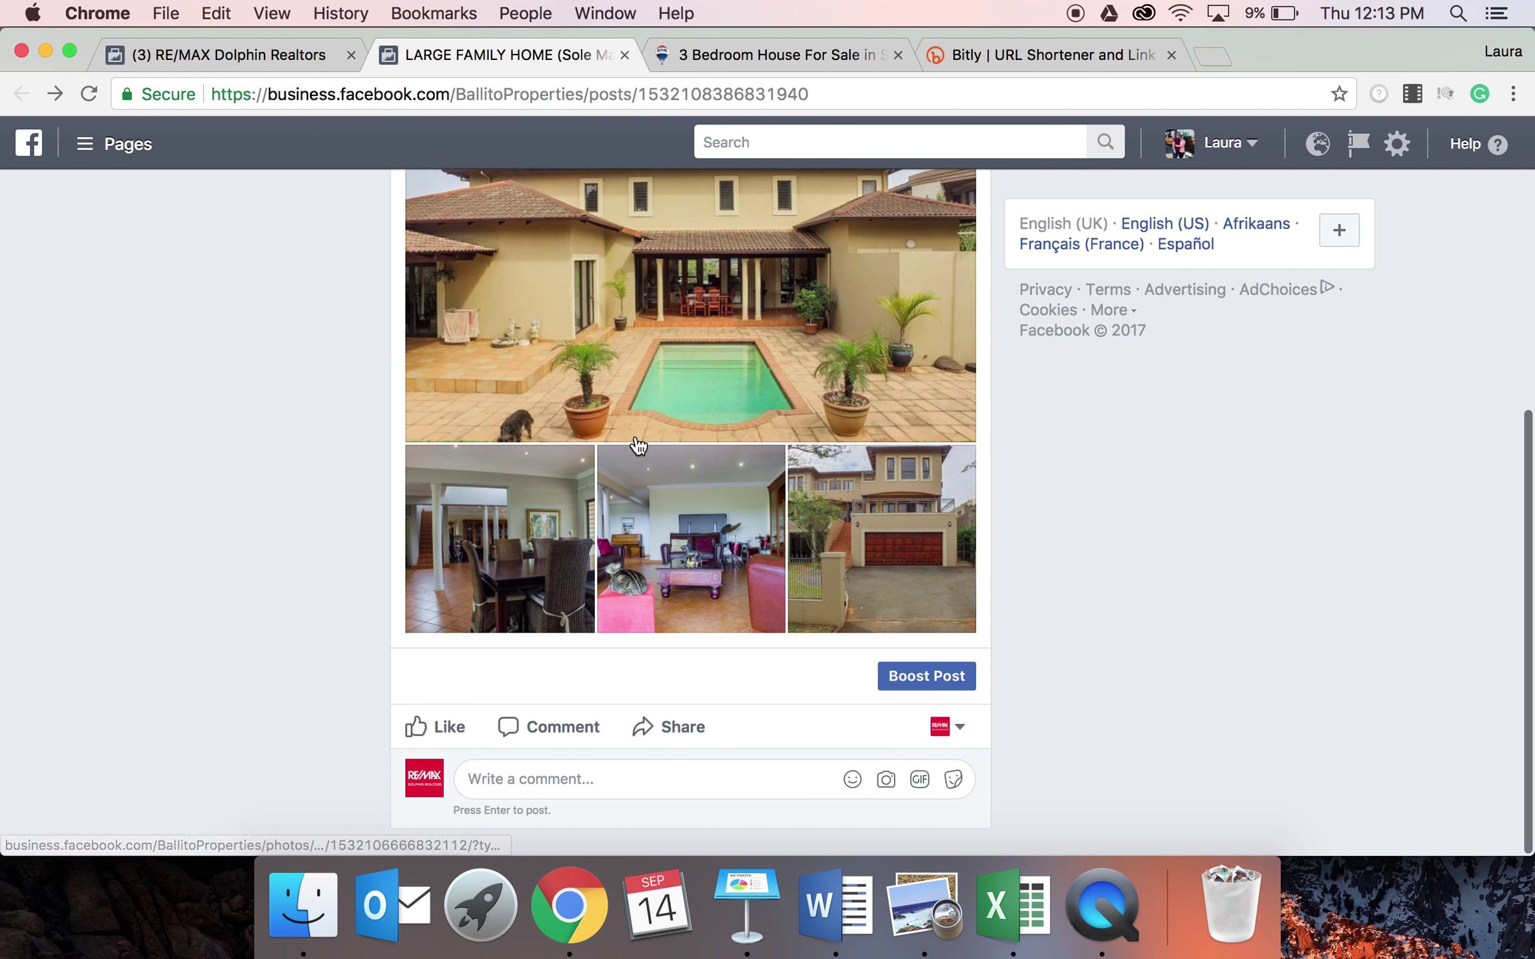
pyautogui.scroll(5, 637, 445)
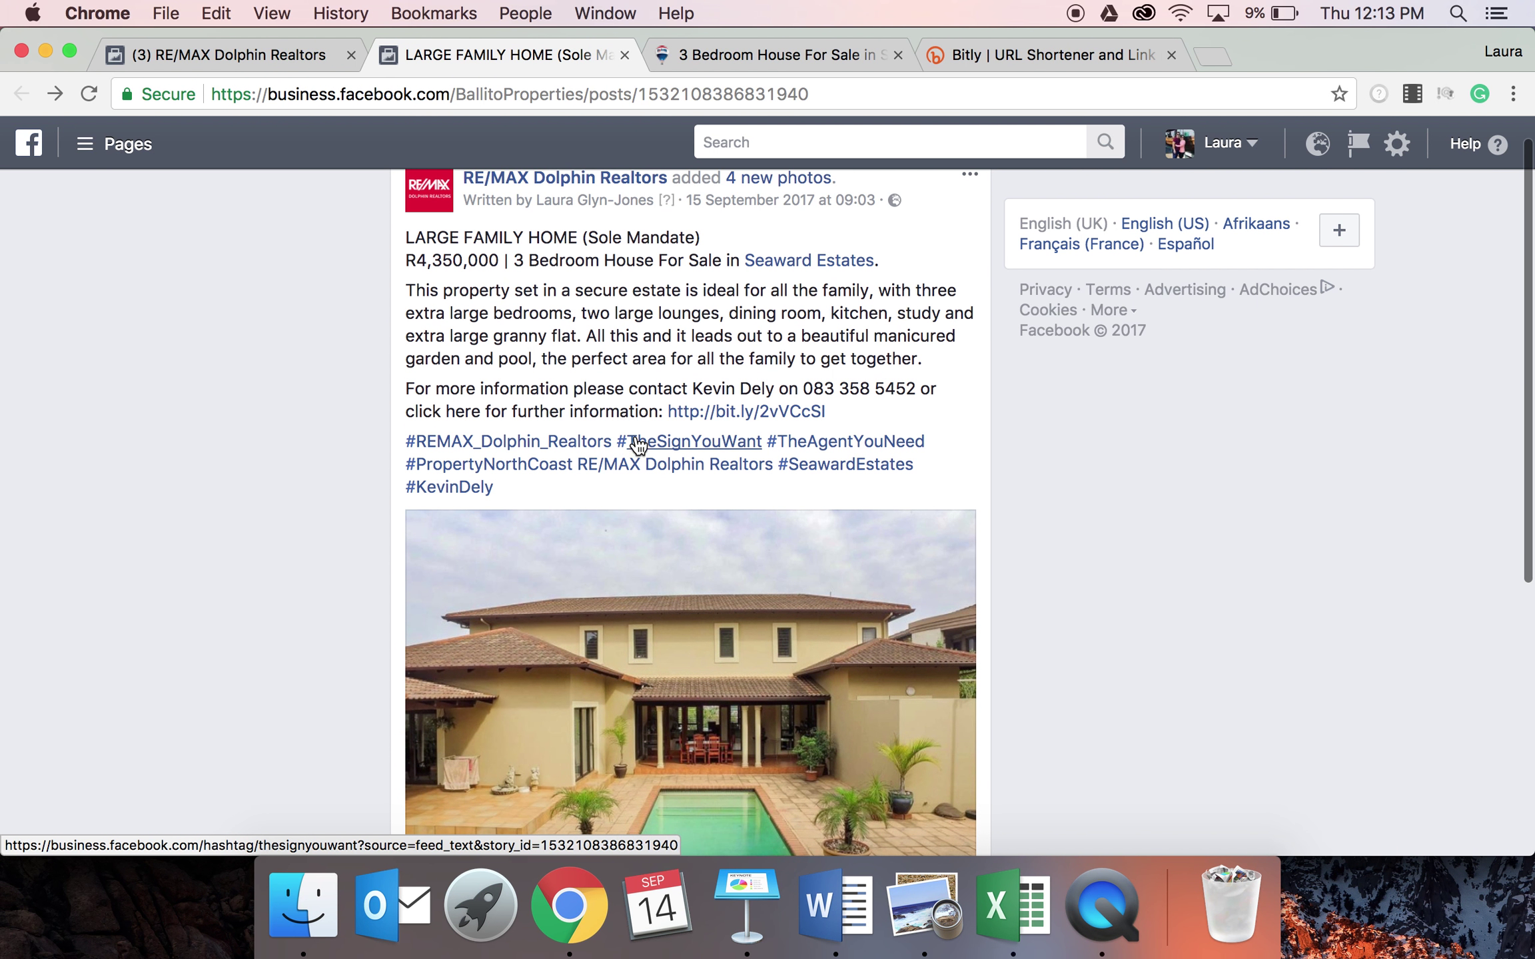
pyautogui.scroll(1, 580, 357)
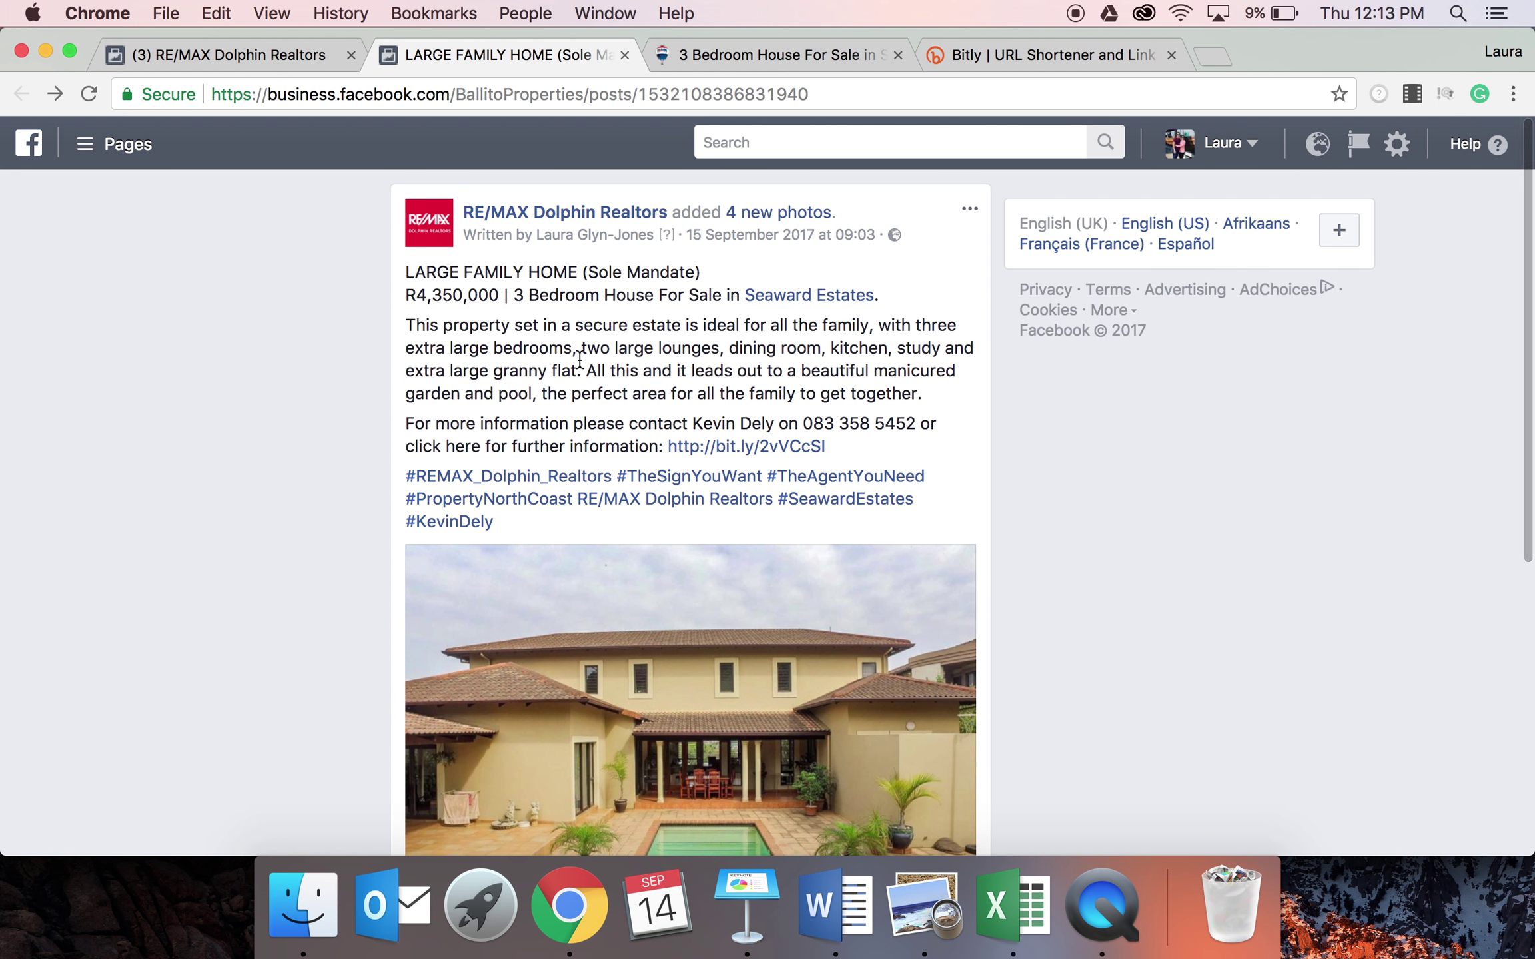
pyautogui.click(267, 55)
pyautogui.click(1066, 187)
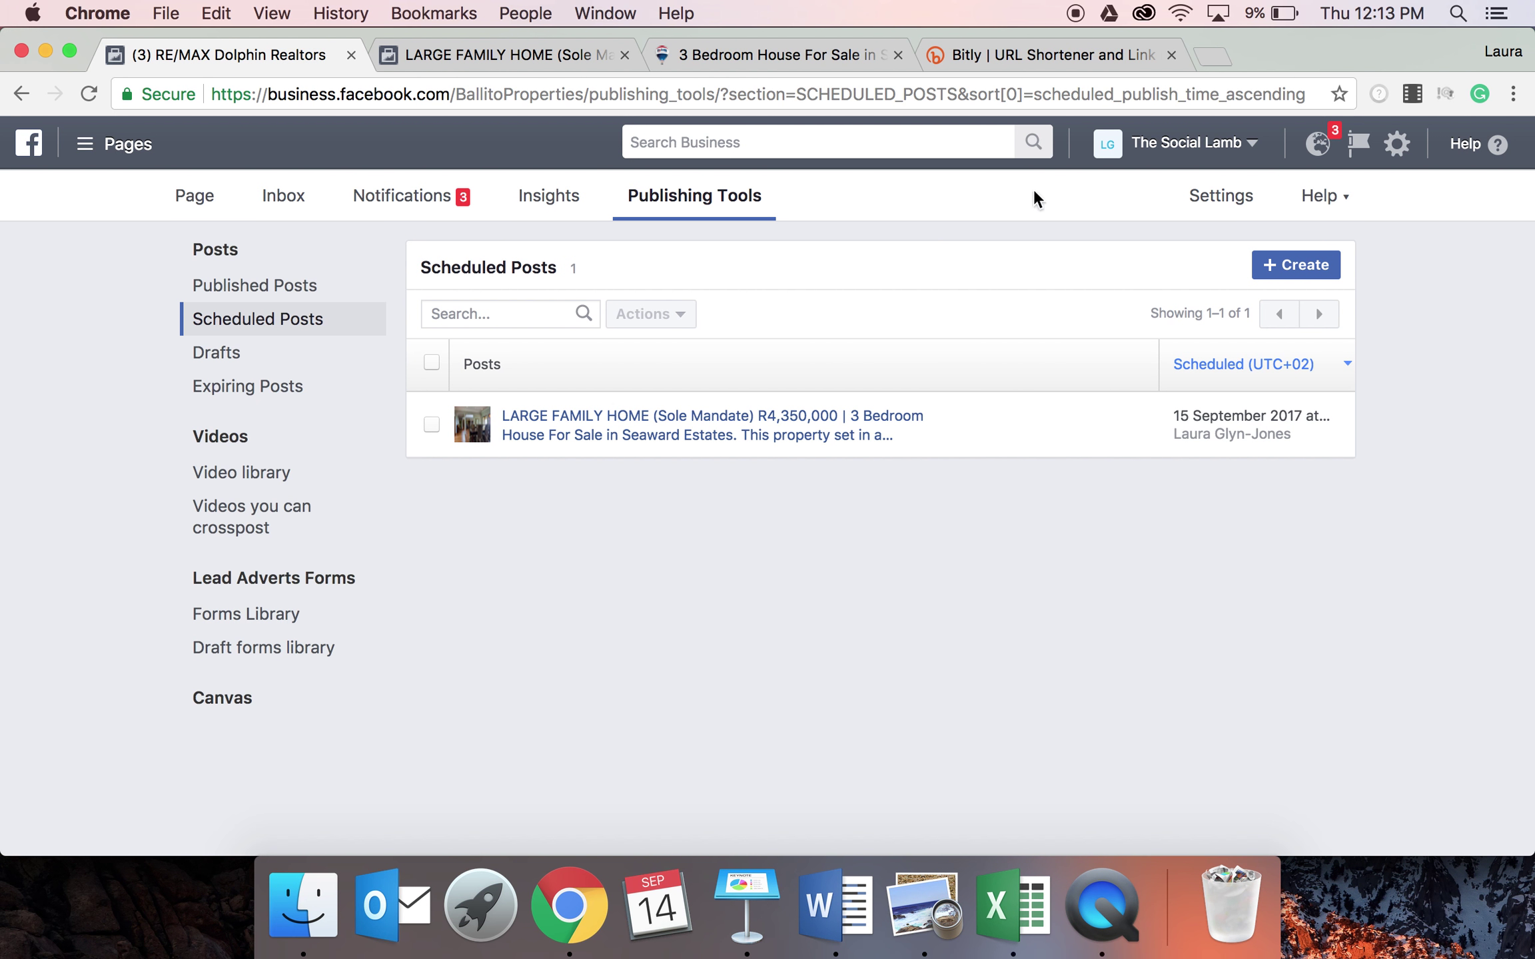
# Step: Check the Posts Insights fans-online chart, about 1,575–1,626 fans daily, at 09:00
pyautogui.click(538, 197)
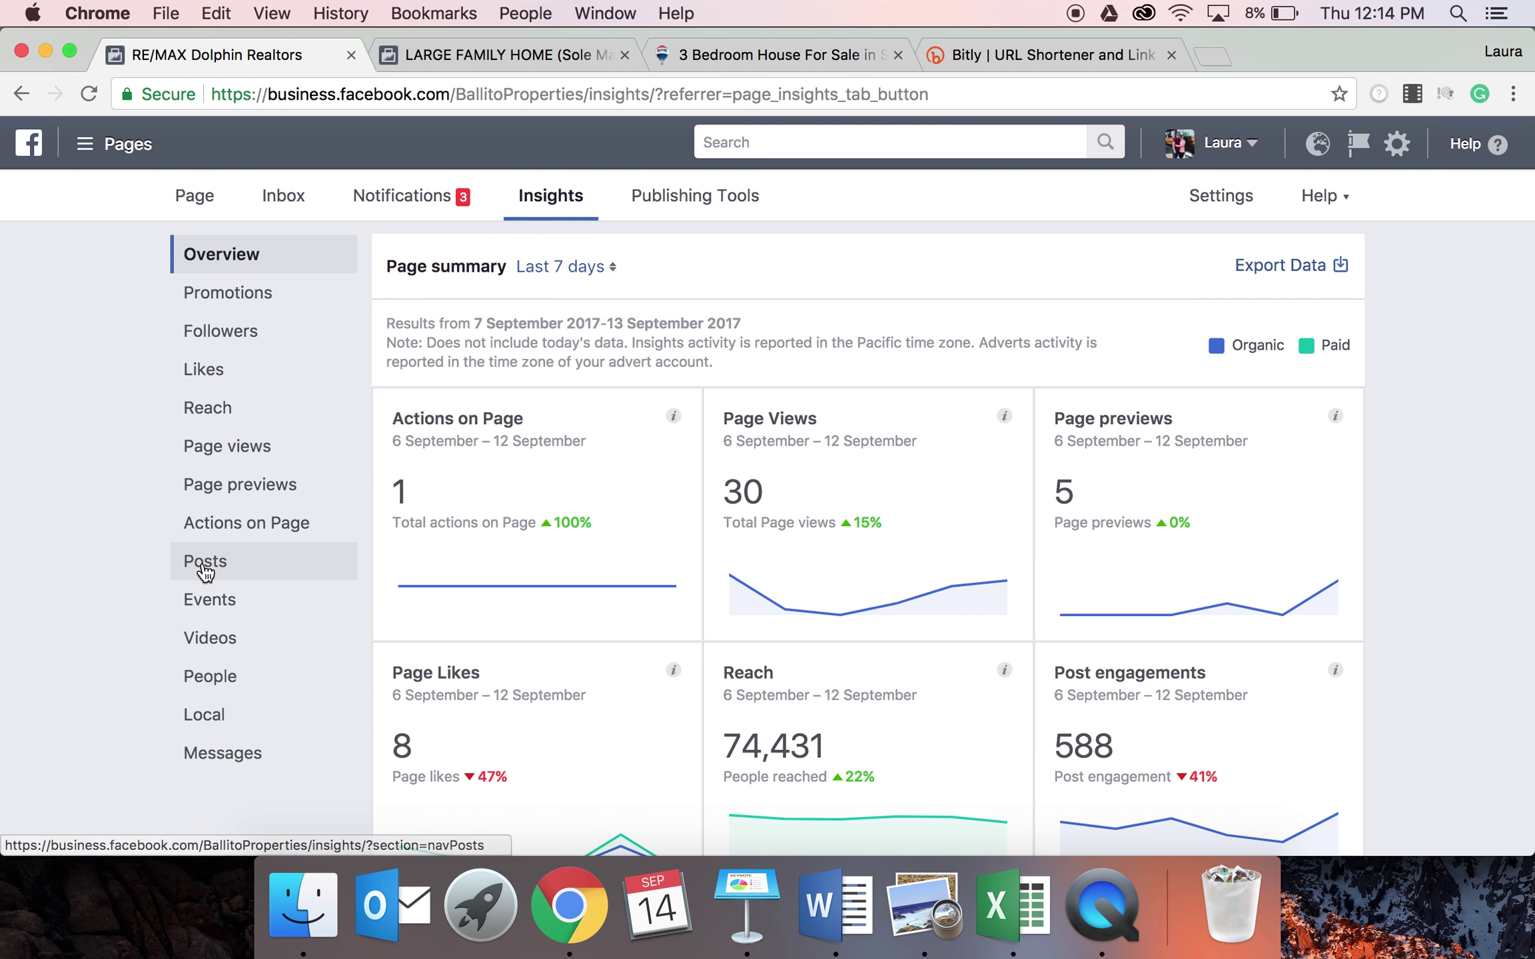
pyautogui.click(215, 566)
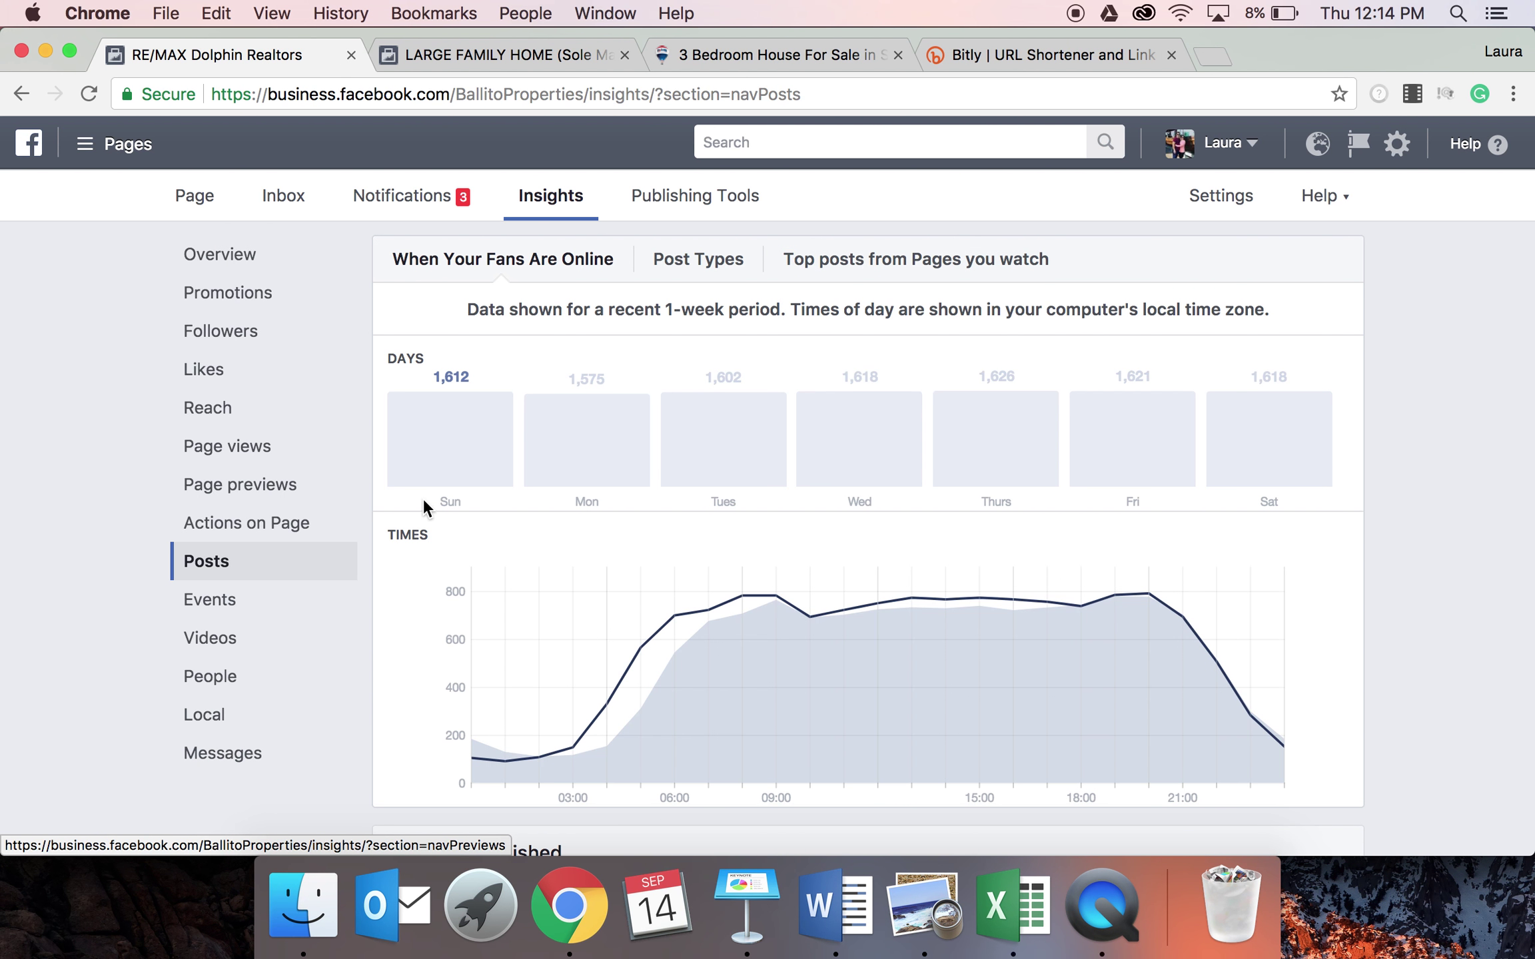
pyautogui.scroll(-3, 401, 526)
pyautogui.scroll(1, 437, 400)
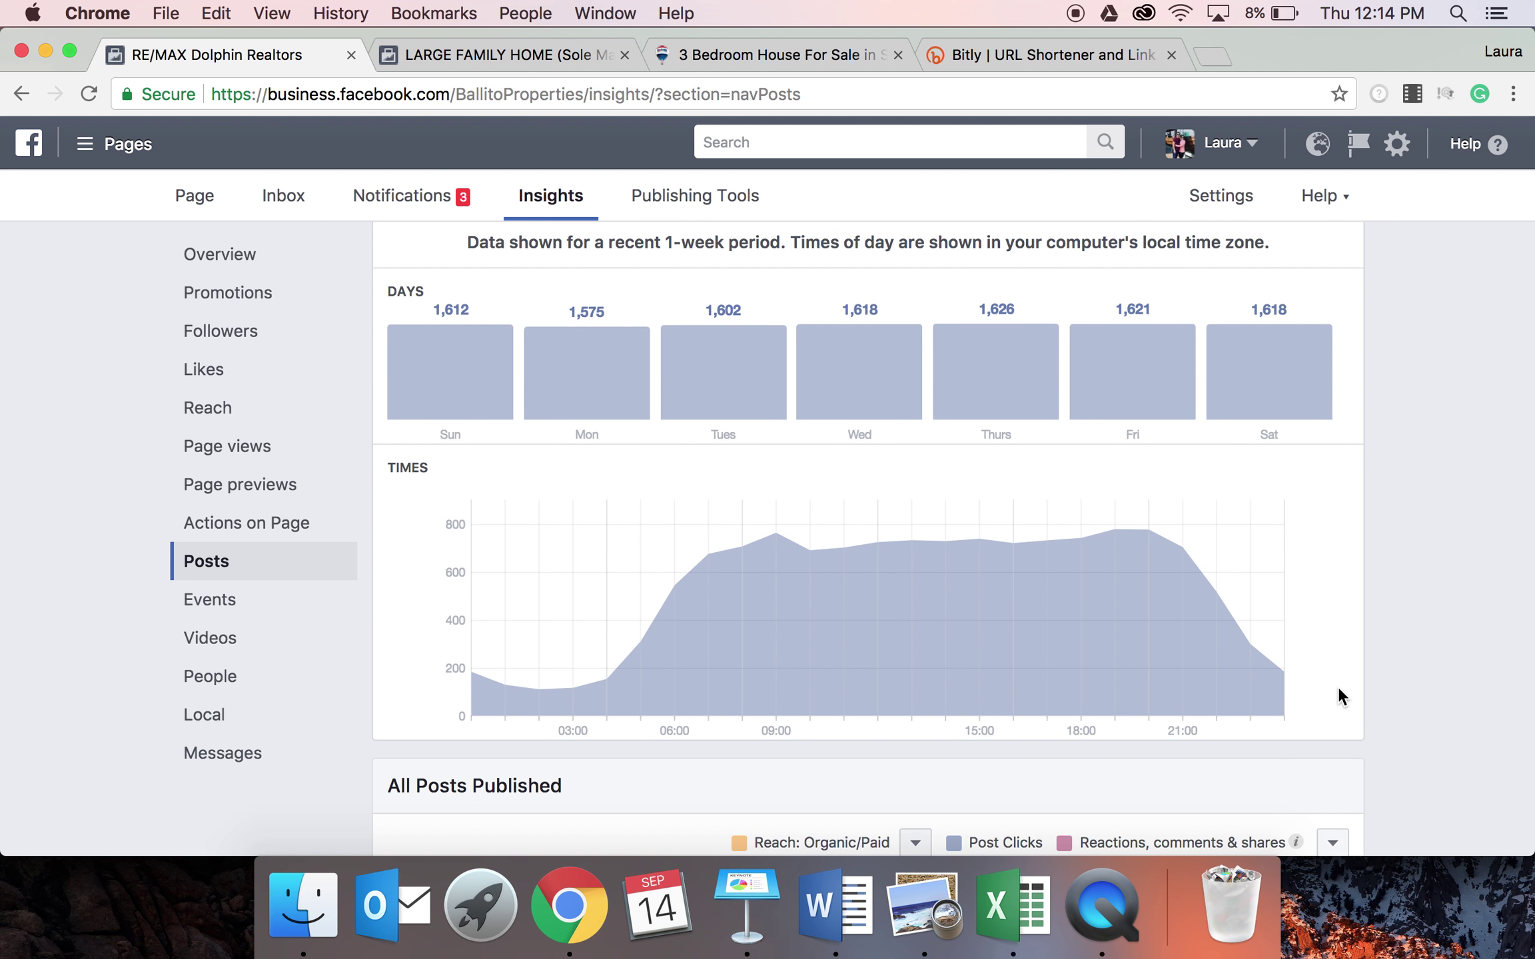
pyautogui.scroll(-1, 1341, 696)
pyautogui.moveTo(777, 596)
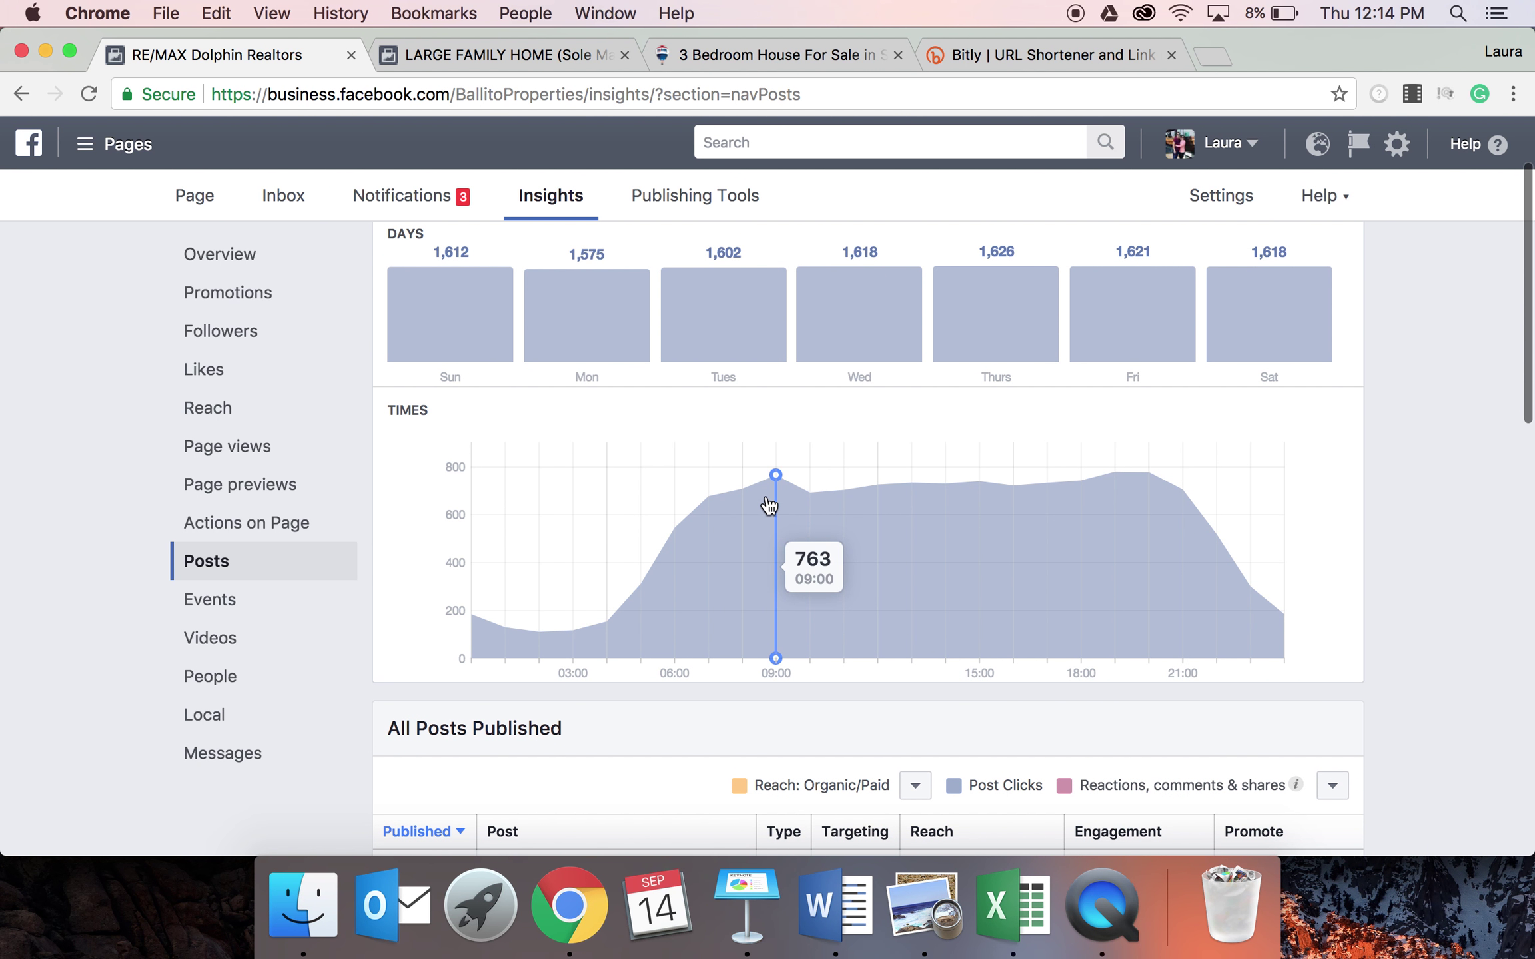